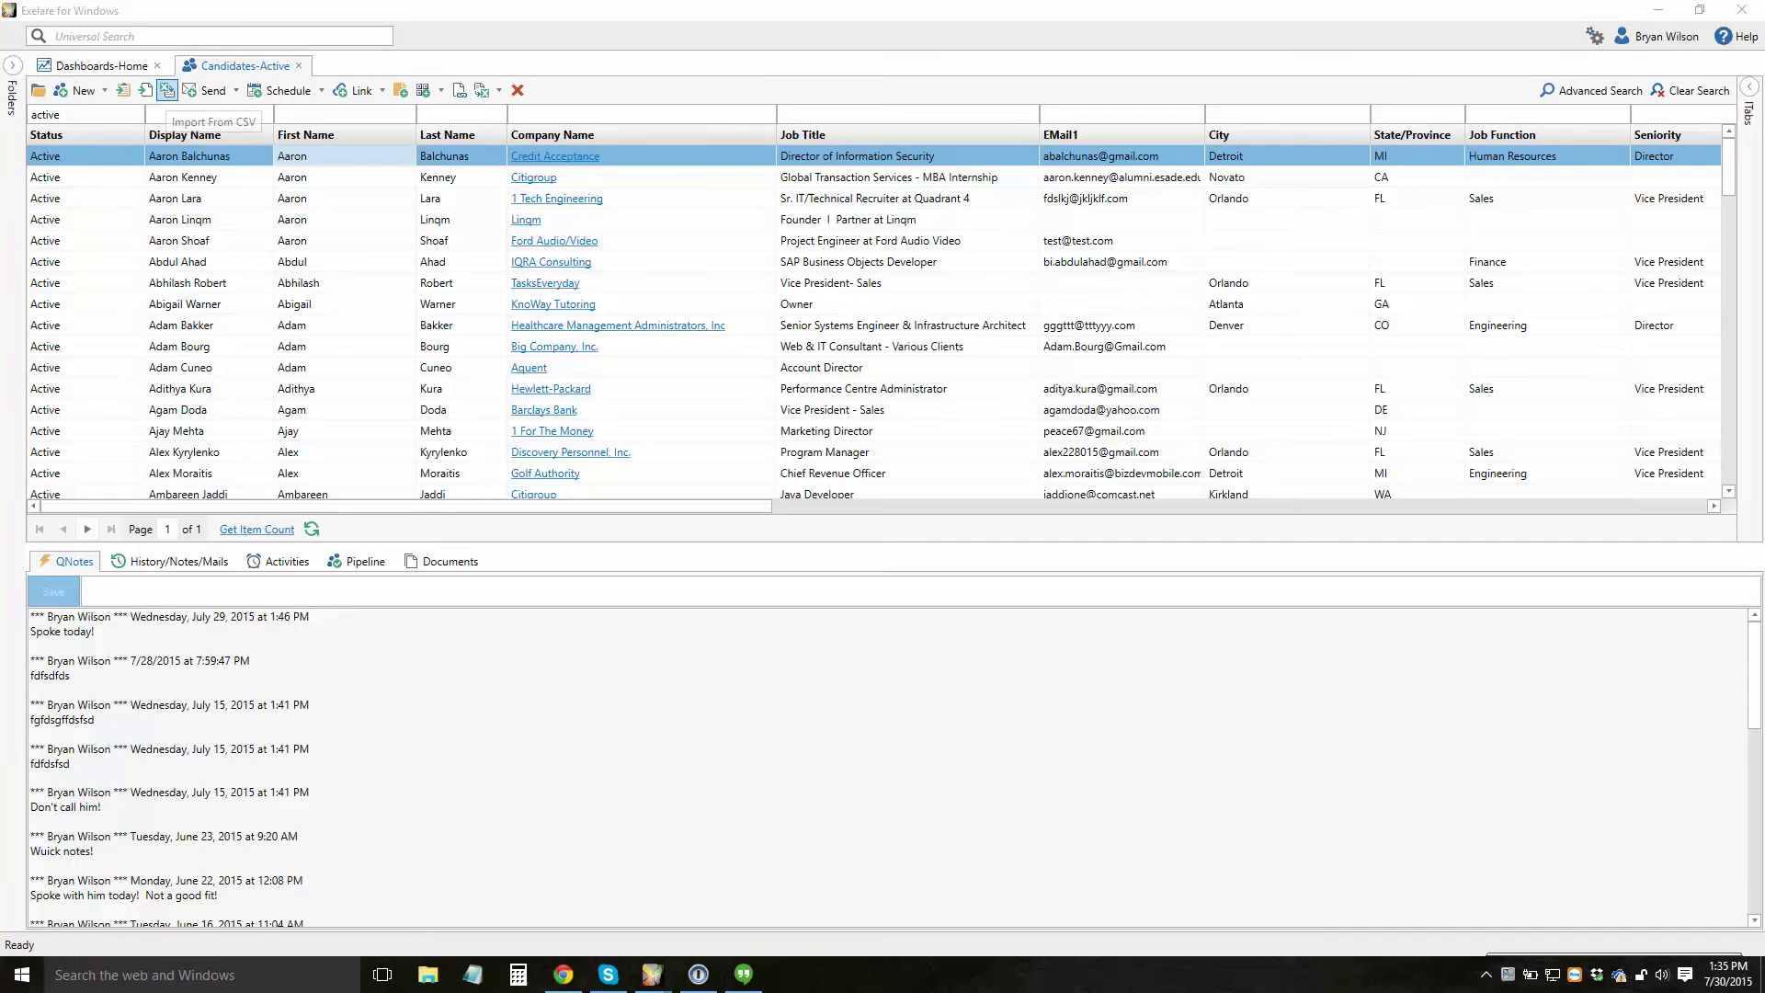
Start a mass merge email to the candidates in the current list
click(207, 90)
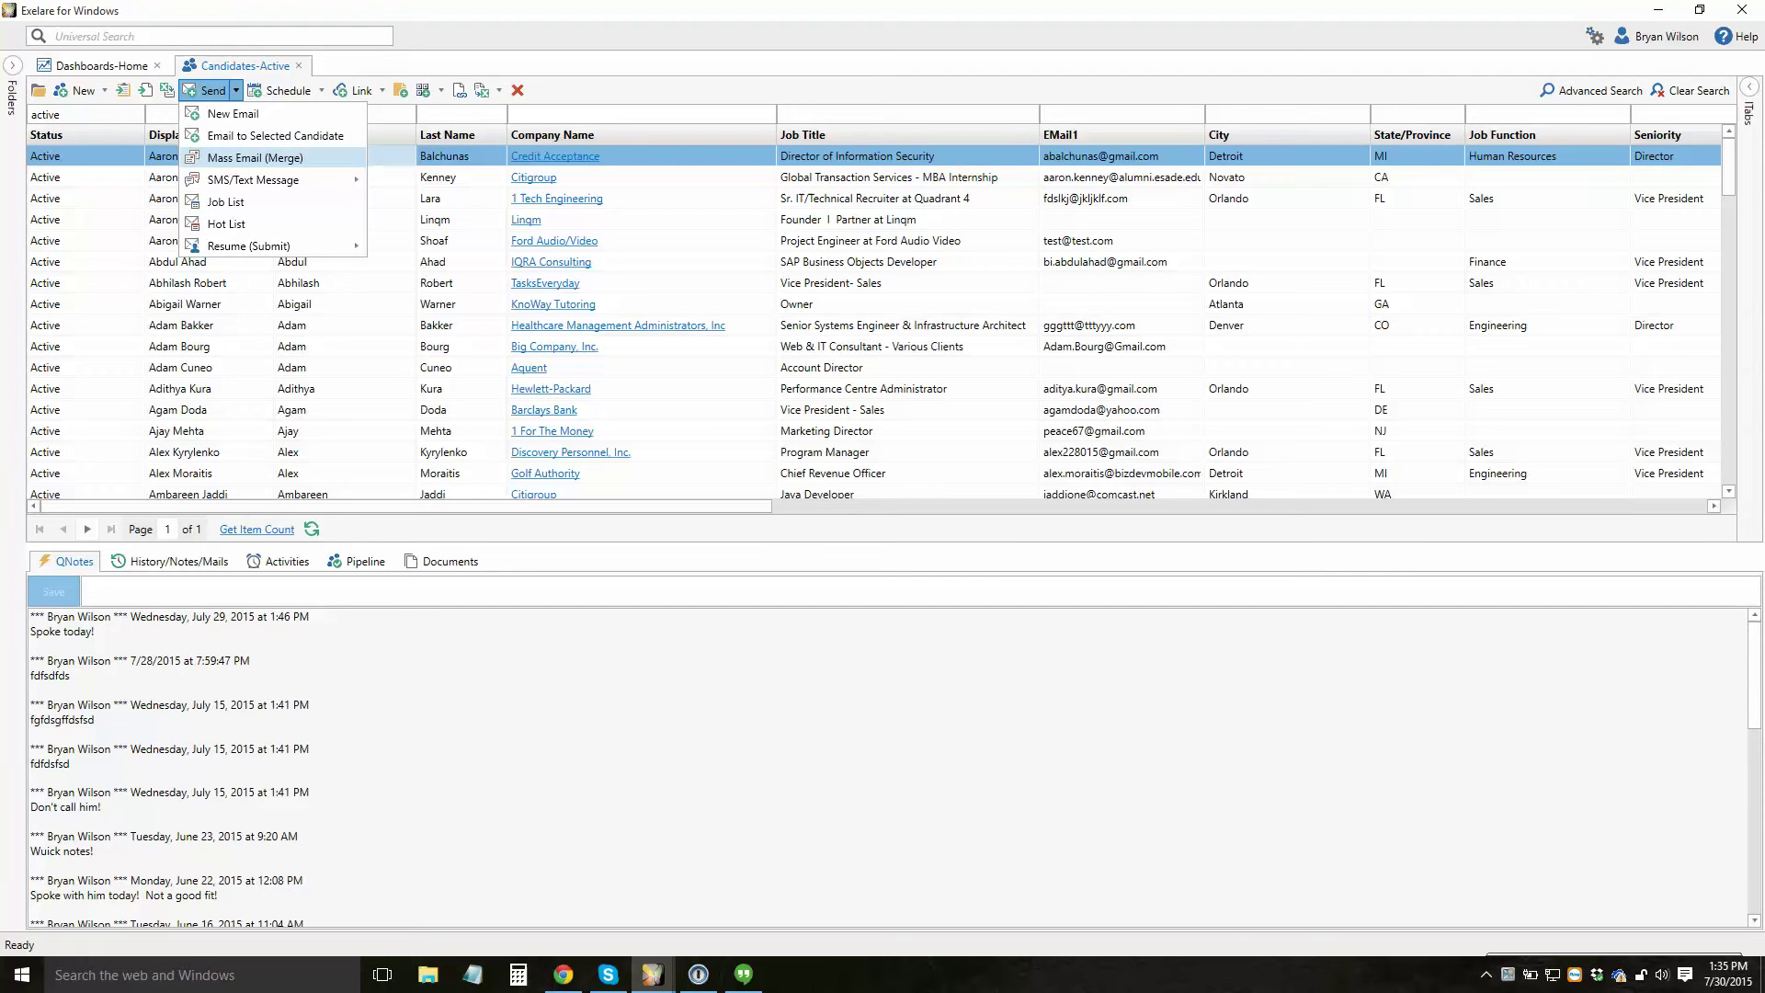
click(244, 158)
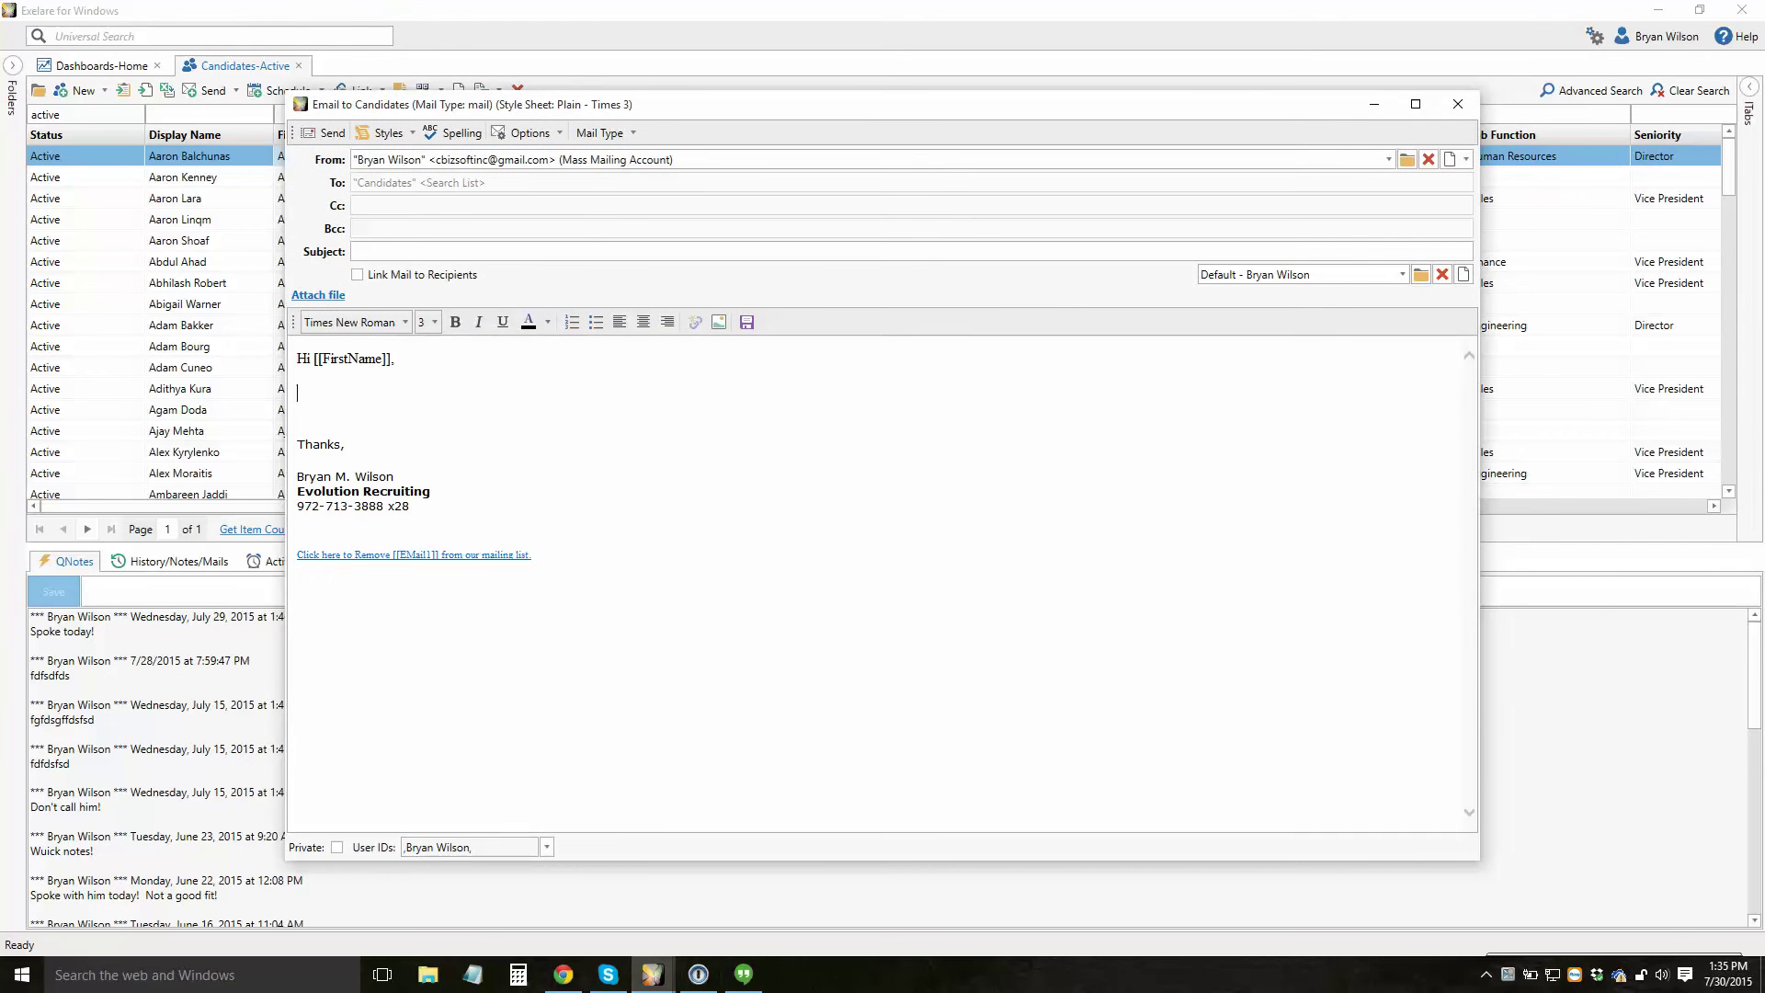
drag(692, 104, 892, 157)
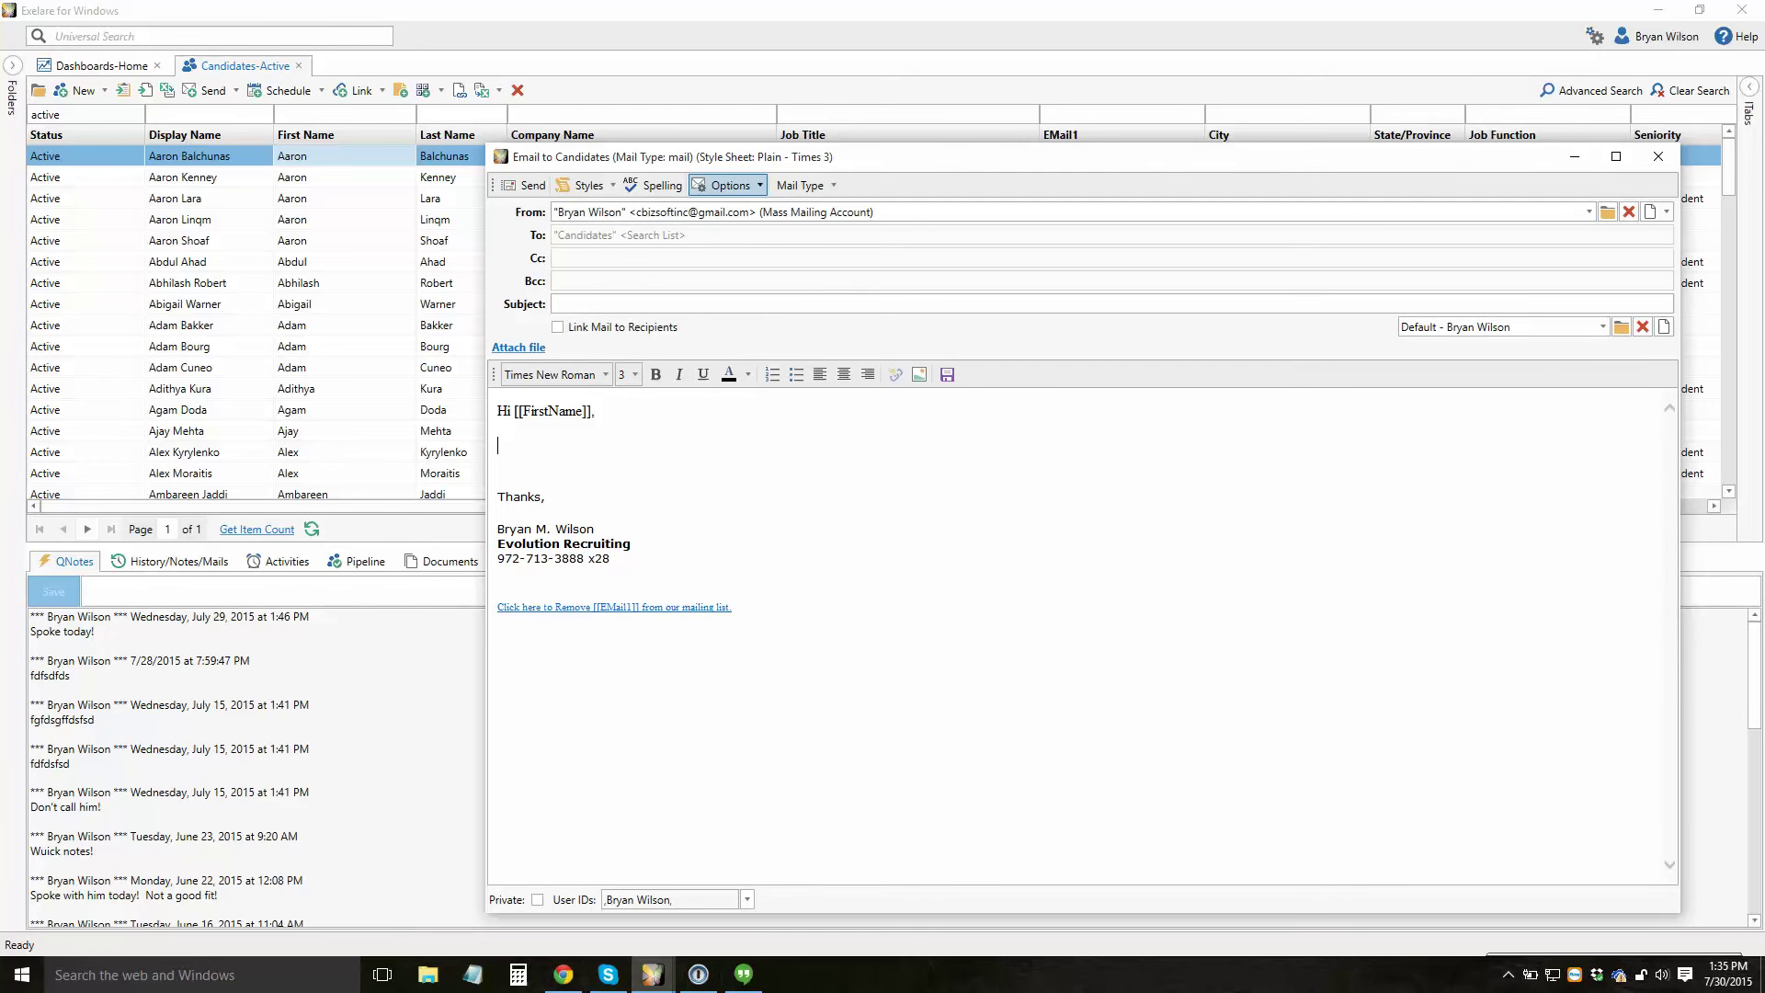
Add the candidates from TasksEveryday, Aquent and 1 For The Money to the list selection and return to the email
click(728, 185)
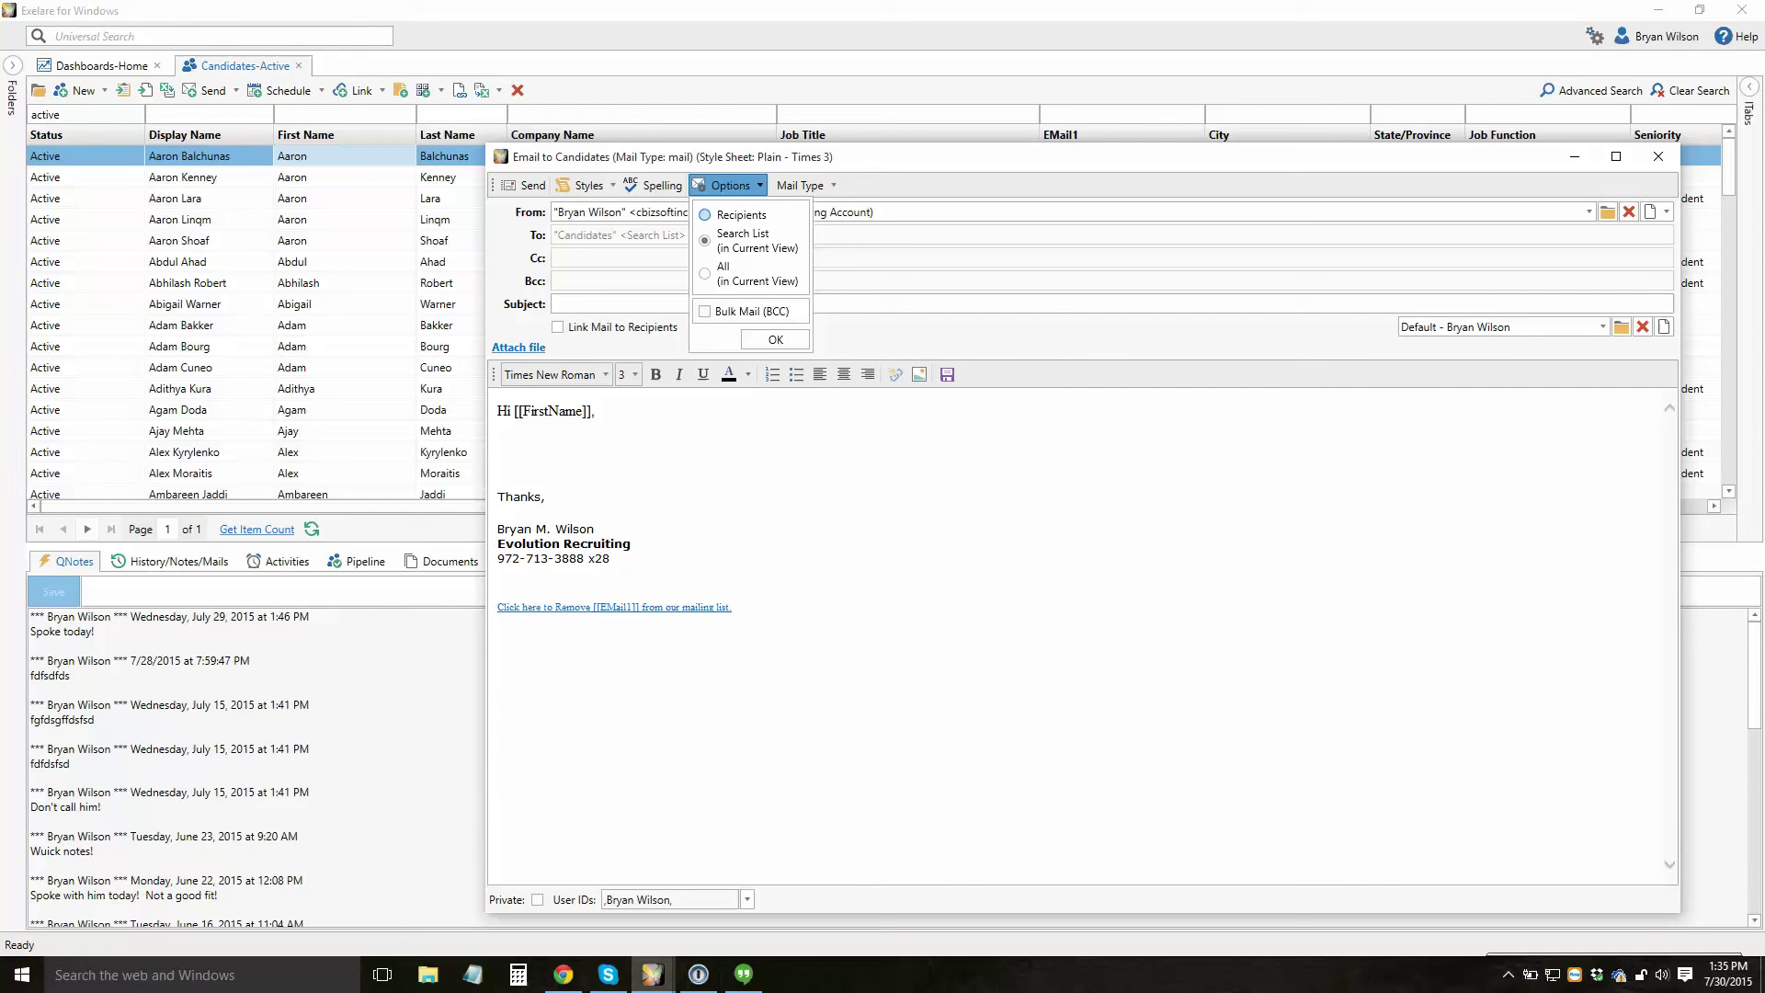
click(704, 215)
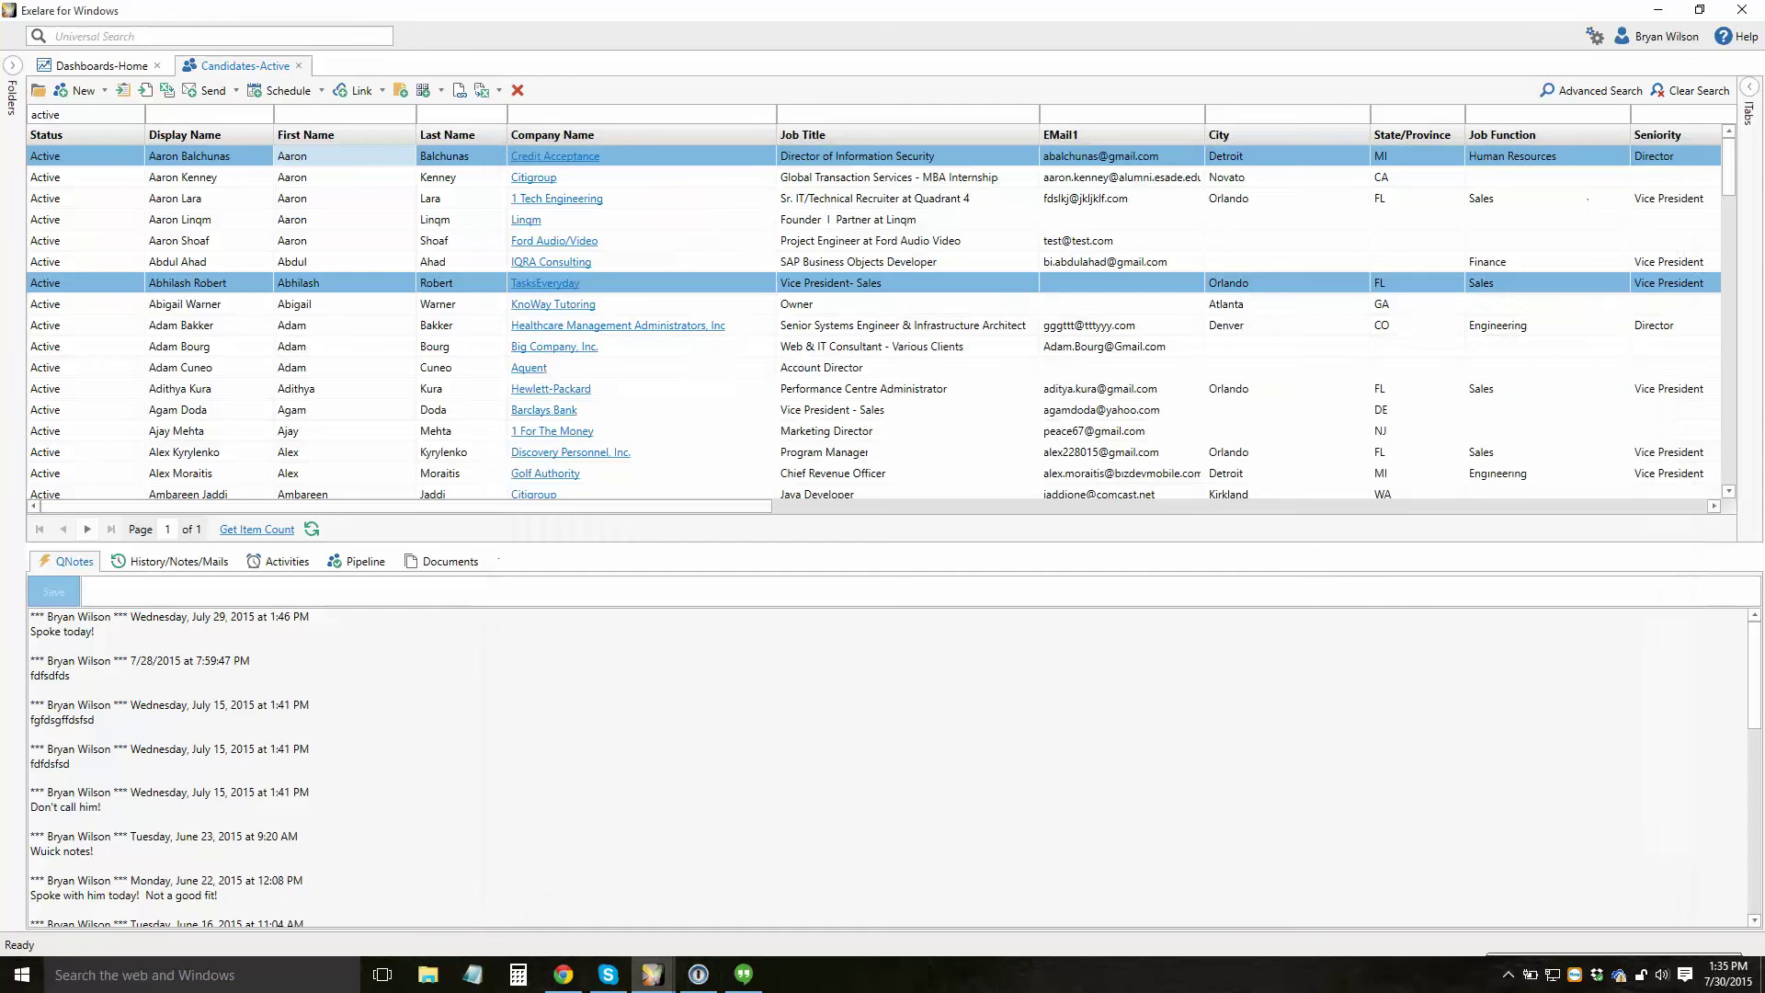
ctrl+click(184, 367)
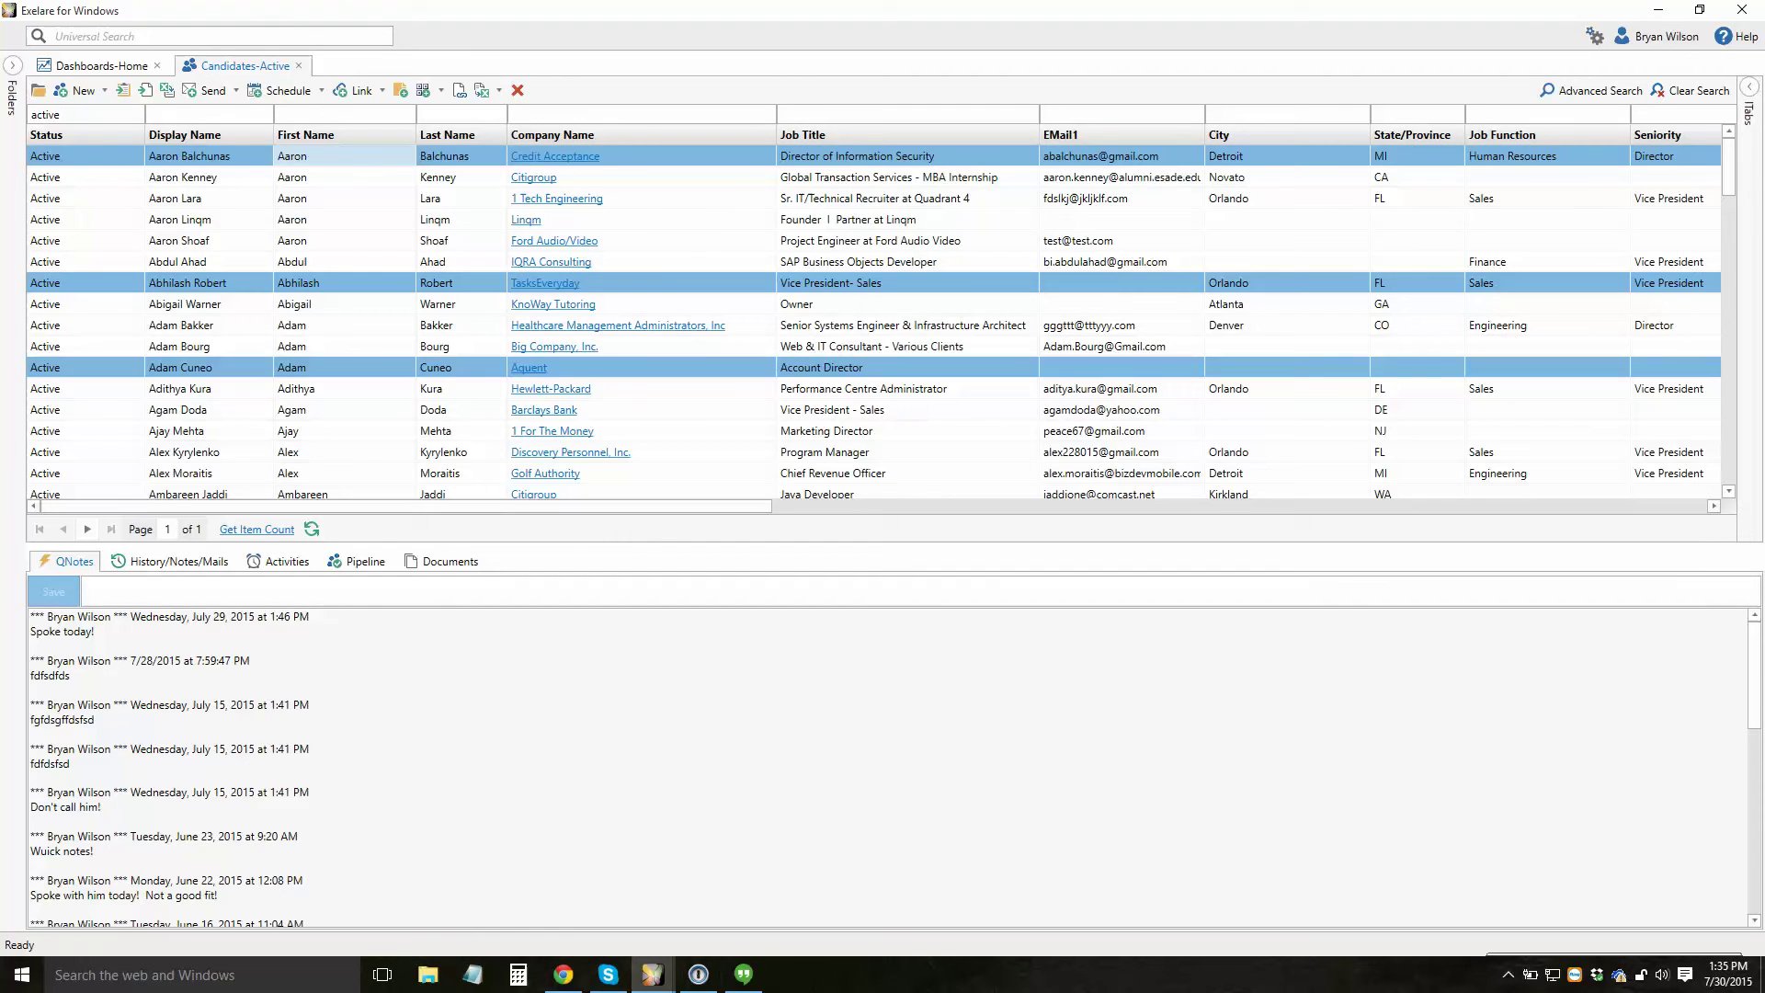
ctrl+click(184, 431)
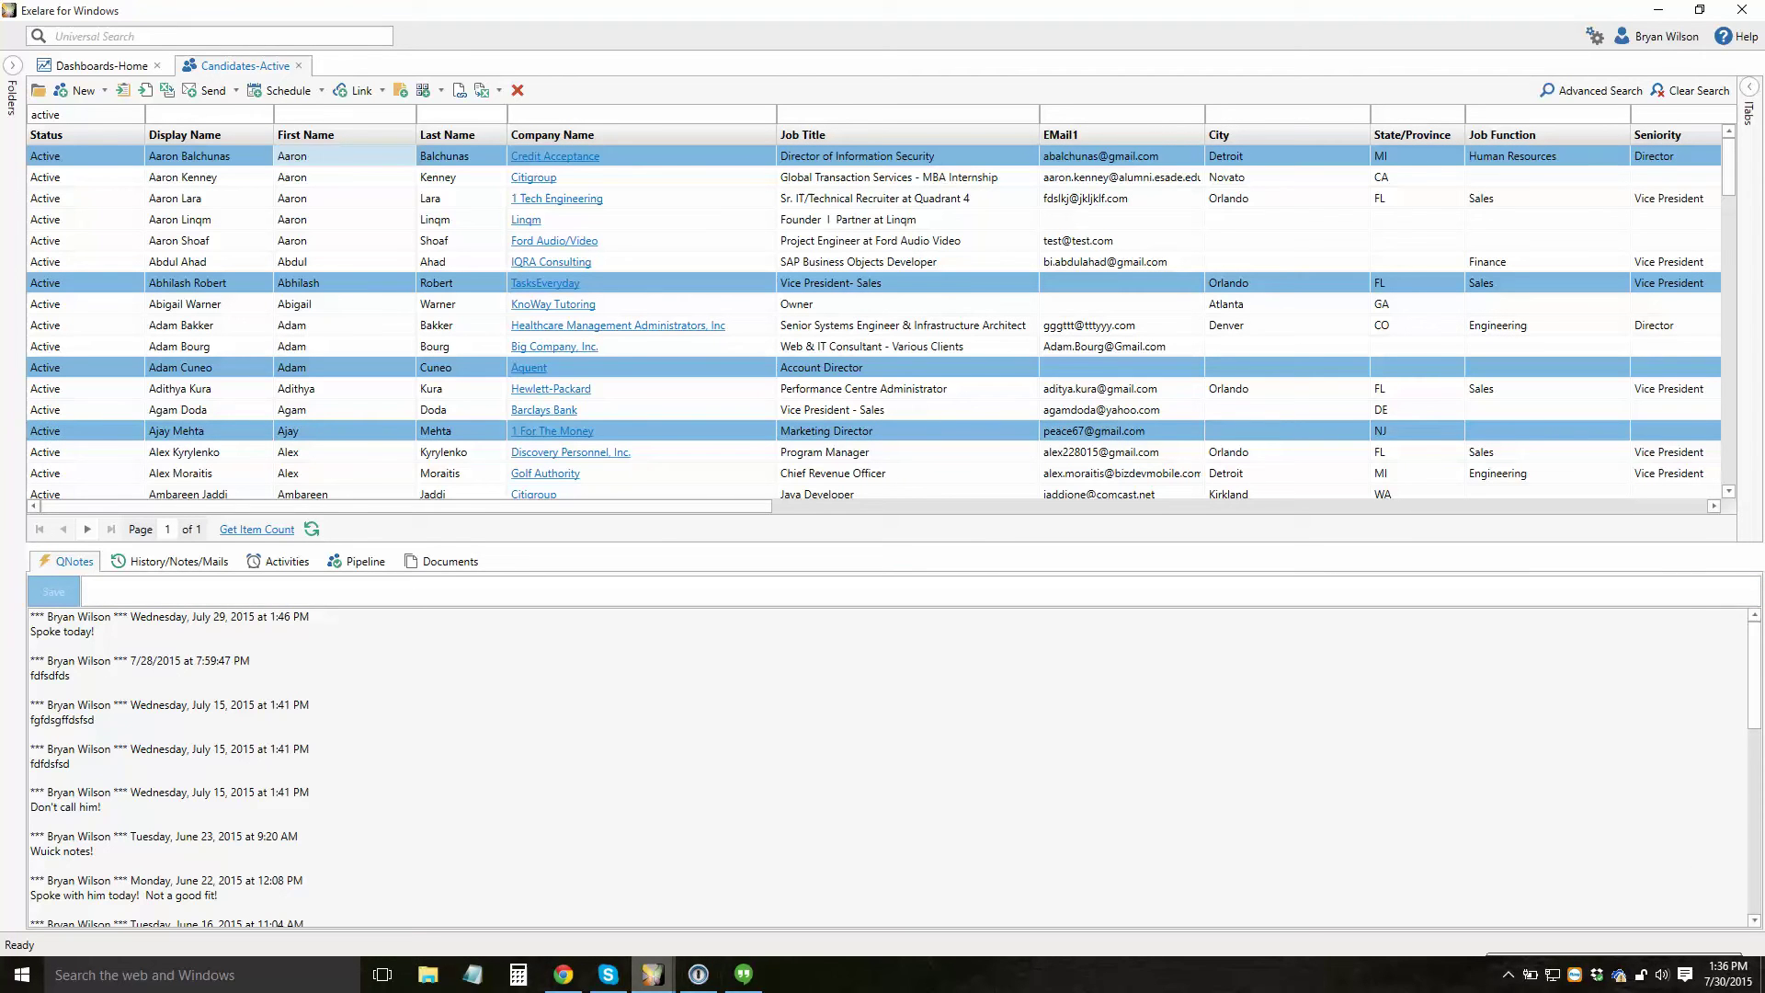
mouse_move(653, 975)
click(853, 869)
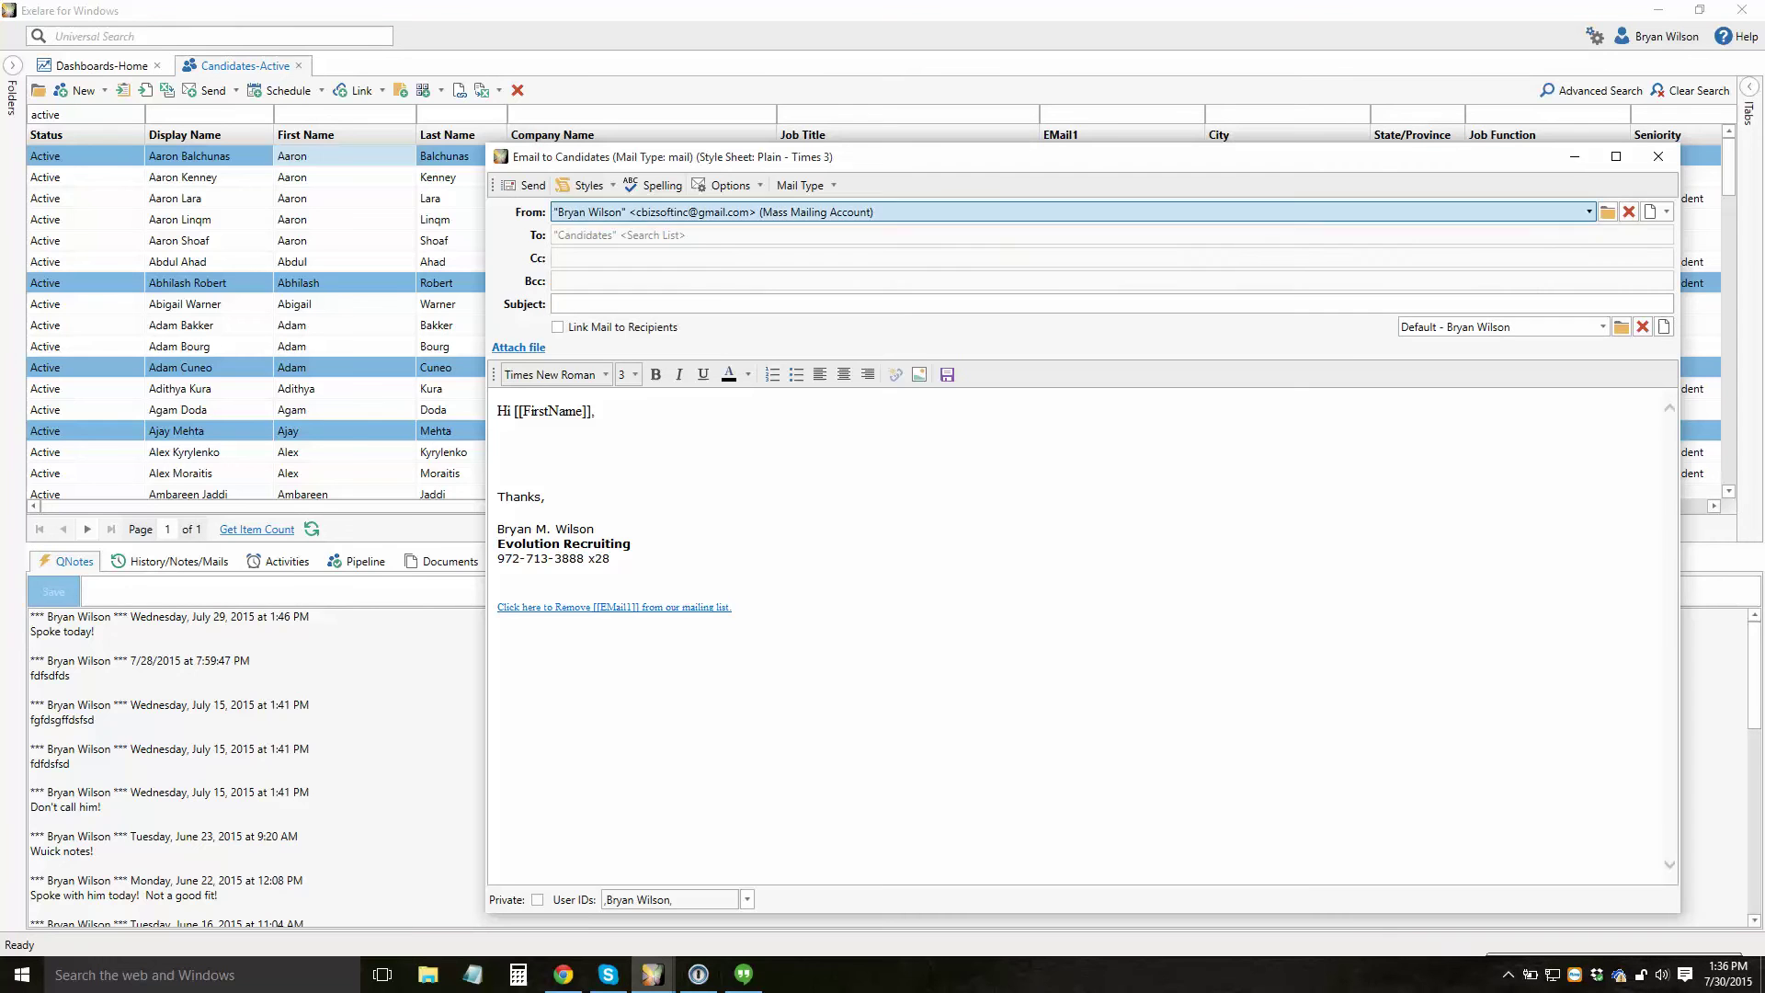
Narrow the active candidates by a first name in the Display Name column
click(731, 185)
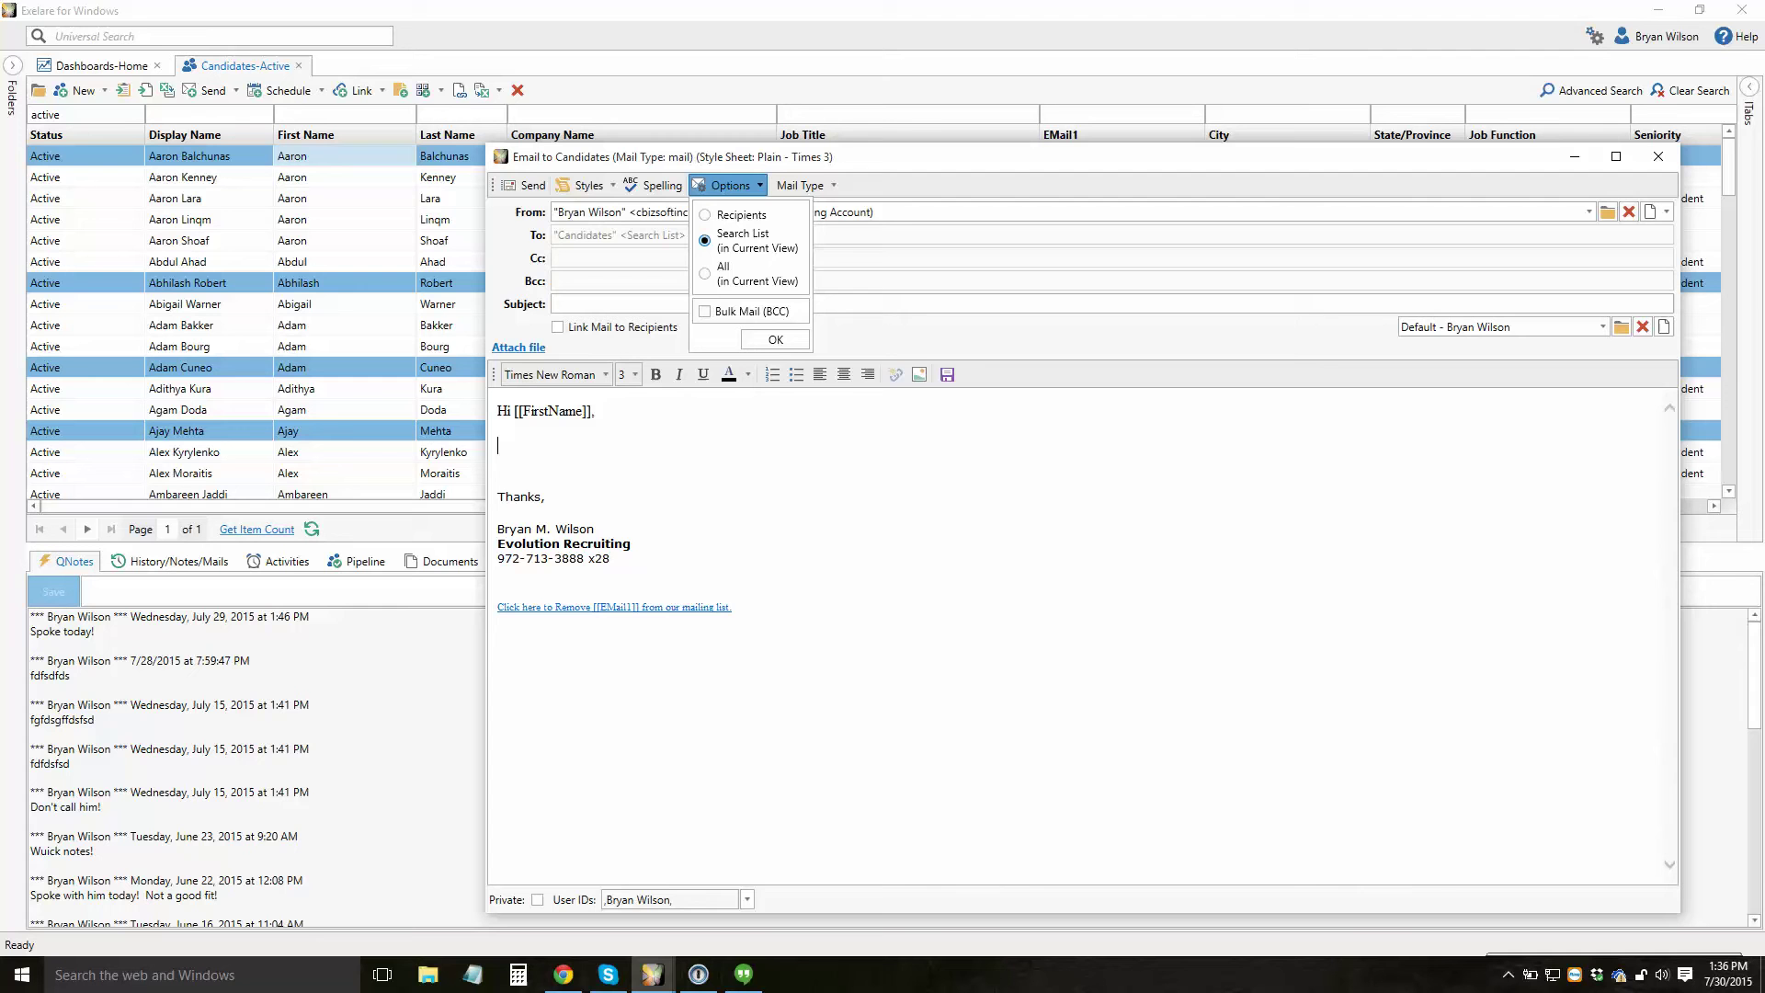
click(209, 114)
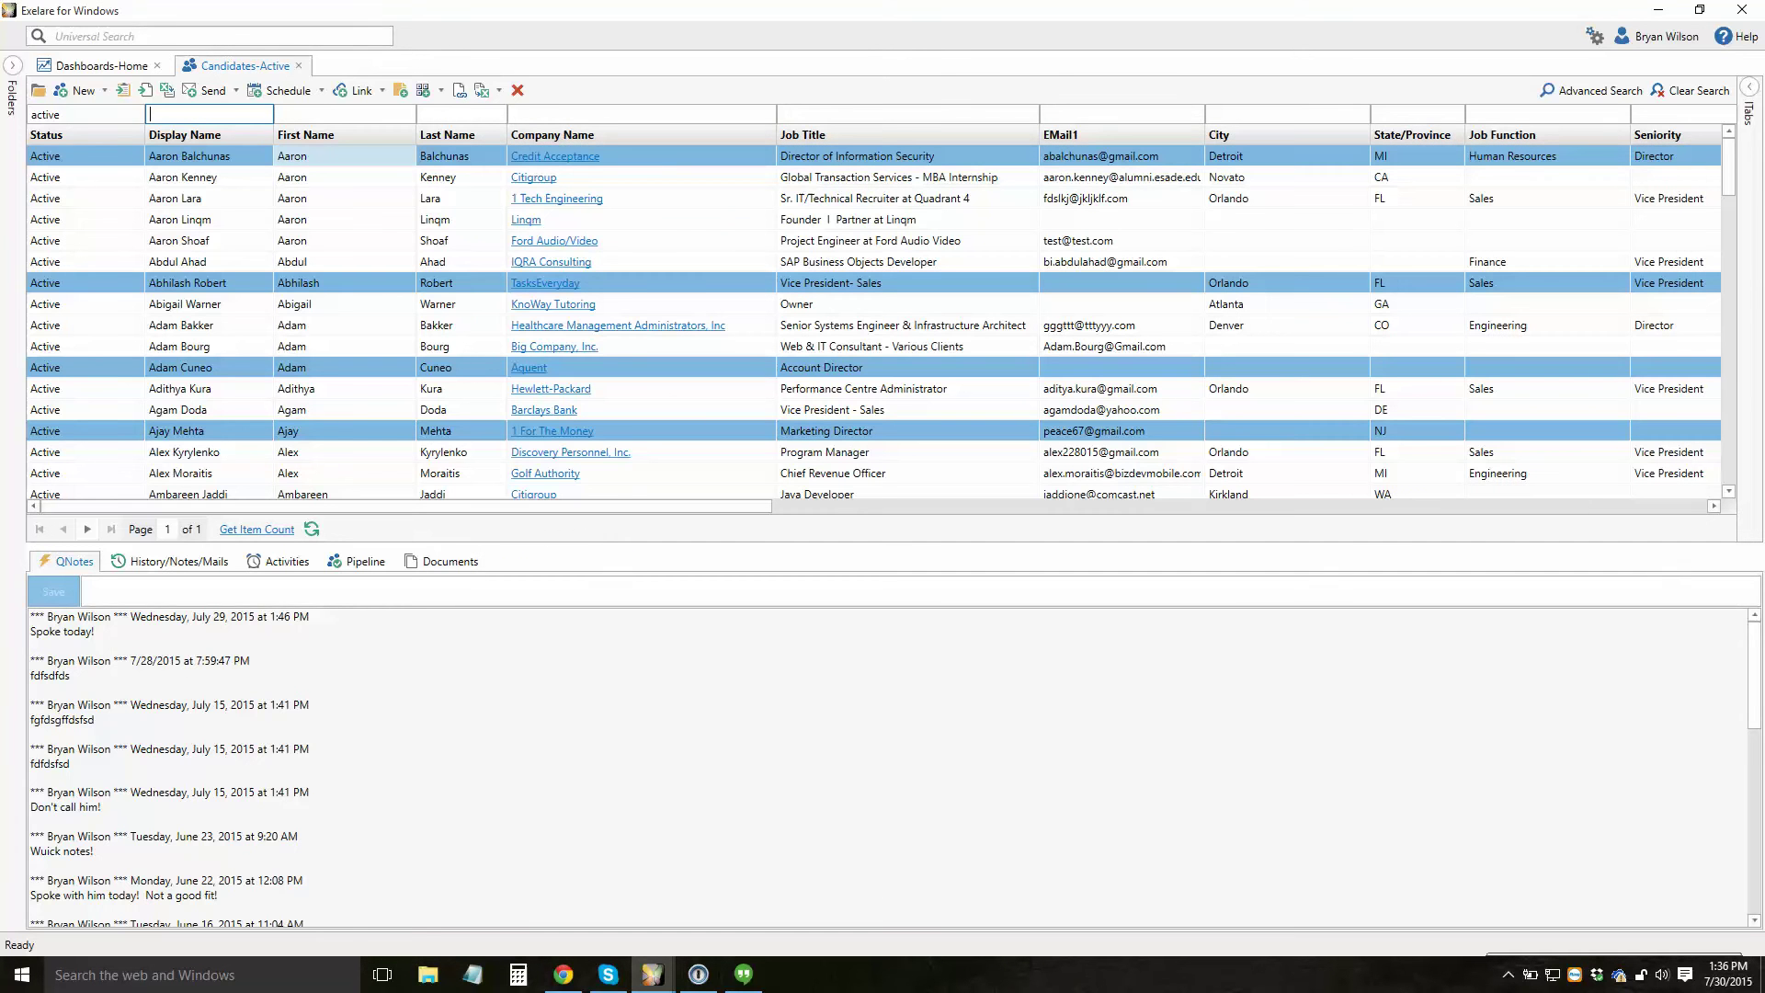
text(aaron)
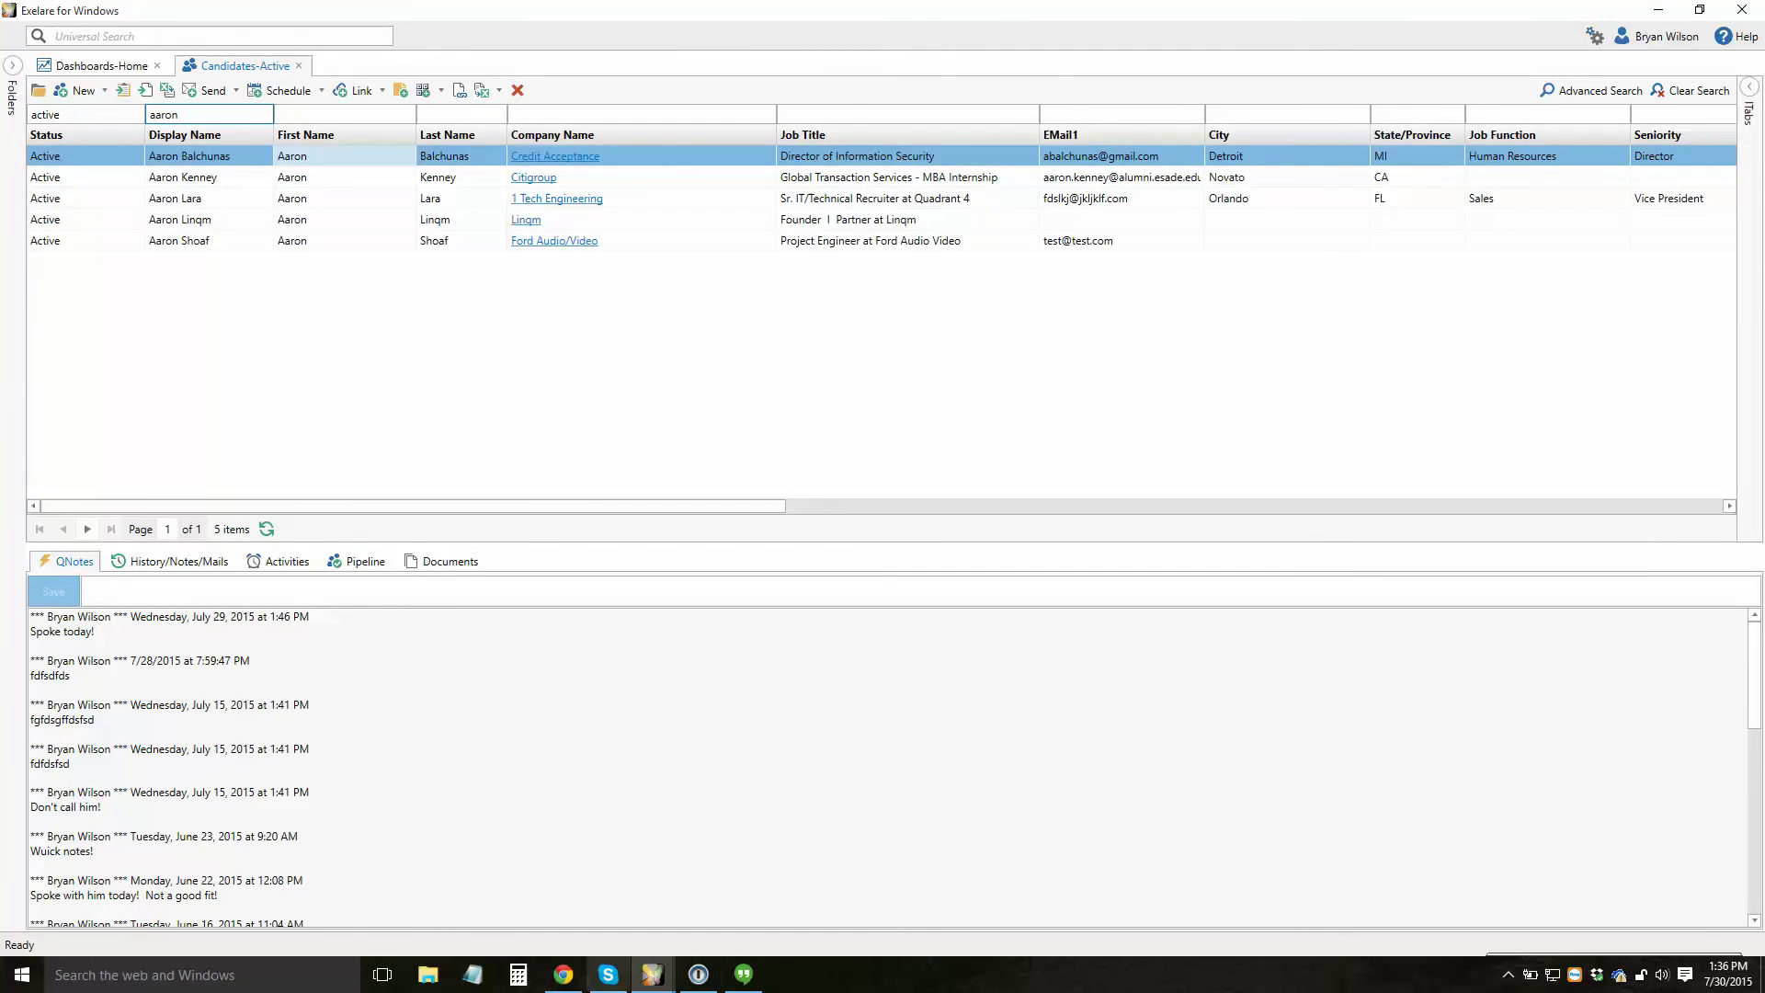
Set the mass email's recipient option to All (in Current View)
click(653, 974)
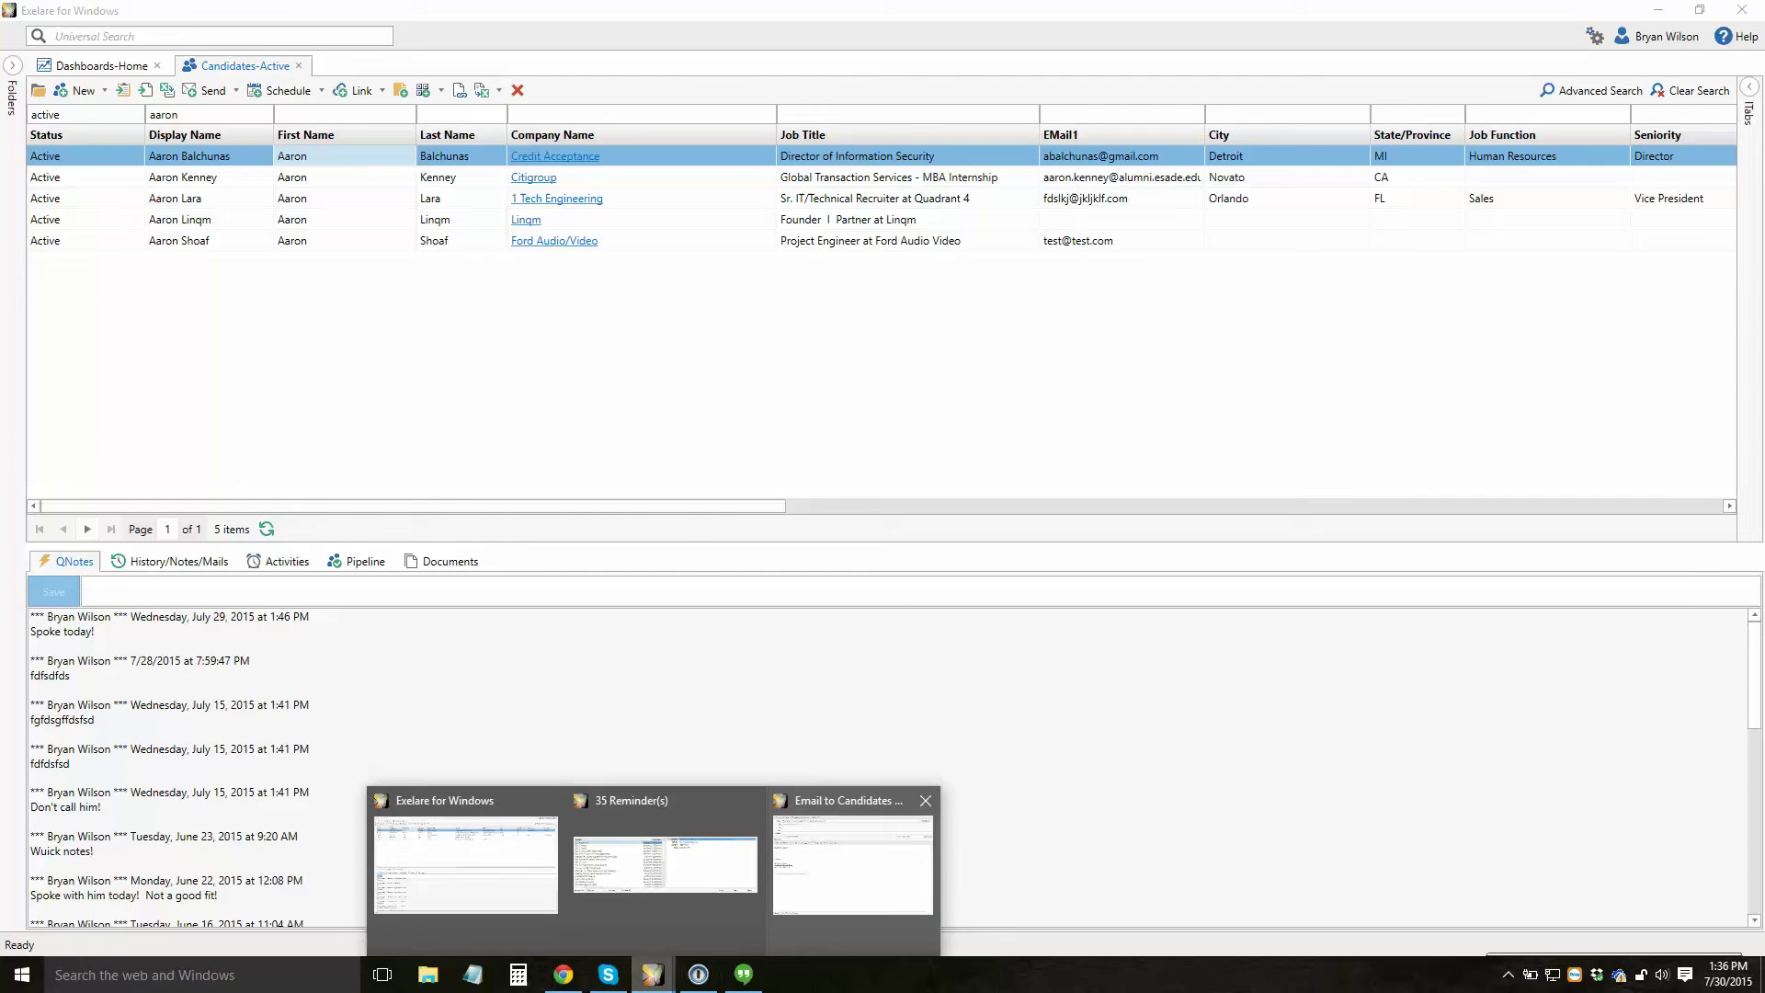
click(851, 860)
click(726, 185)
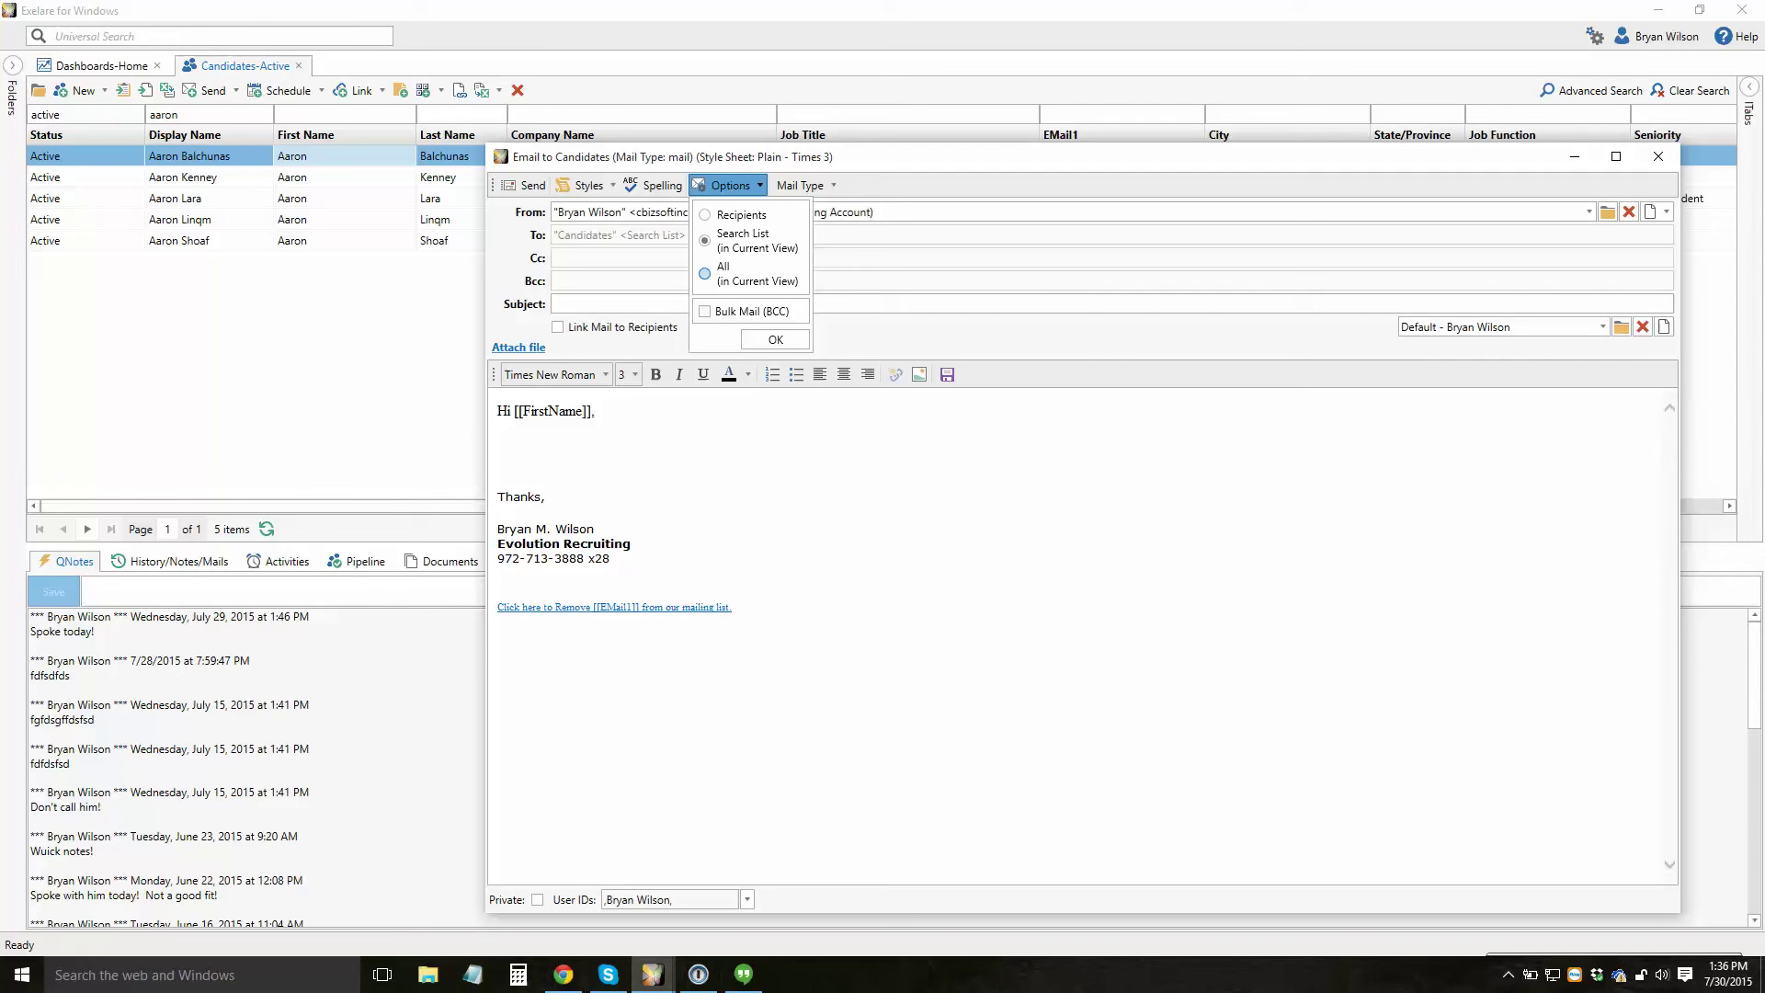
click(704, 273)
Clear the candidate list's search filters and check the current view in the folder tree
click(1690, 90)
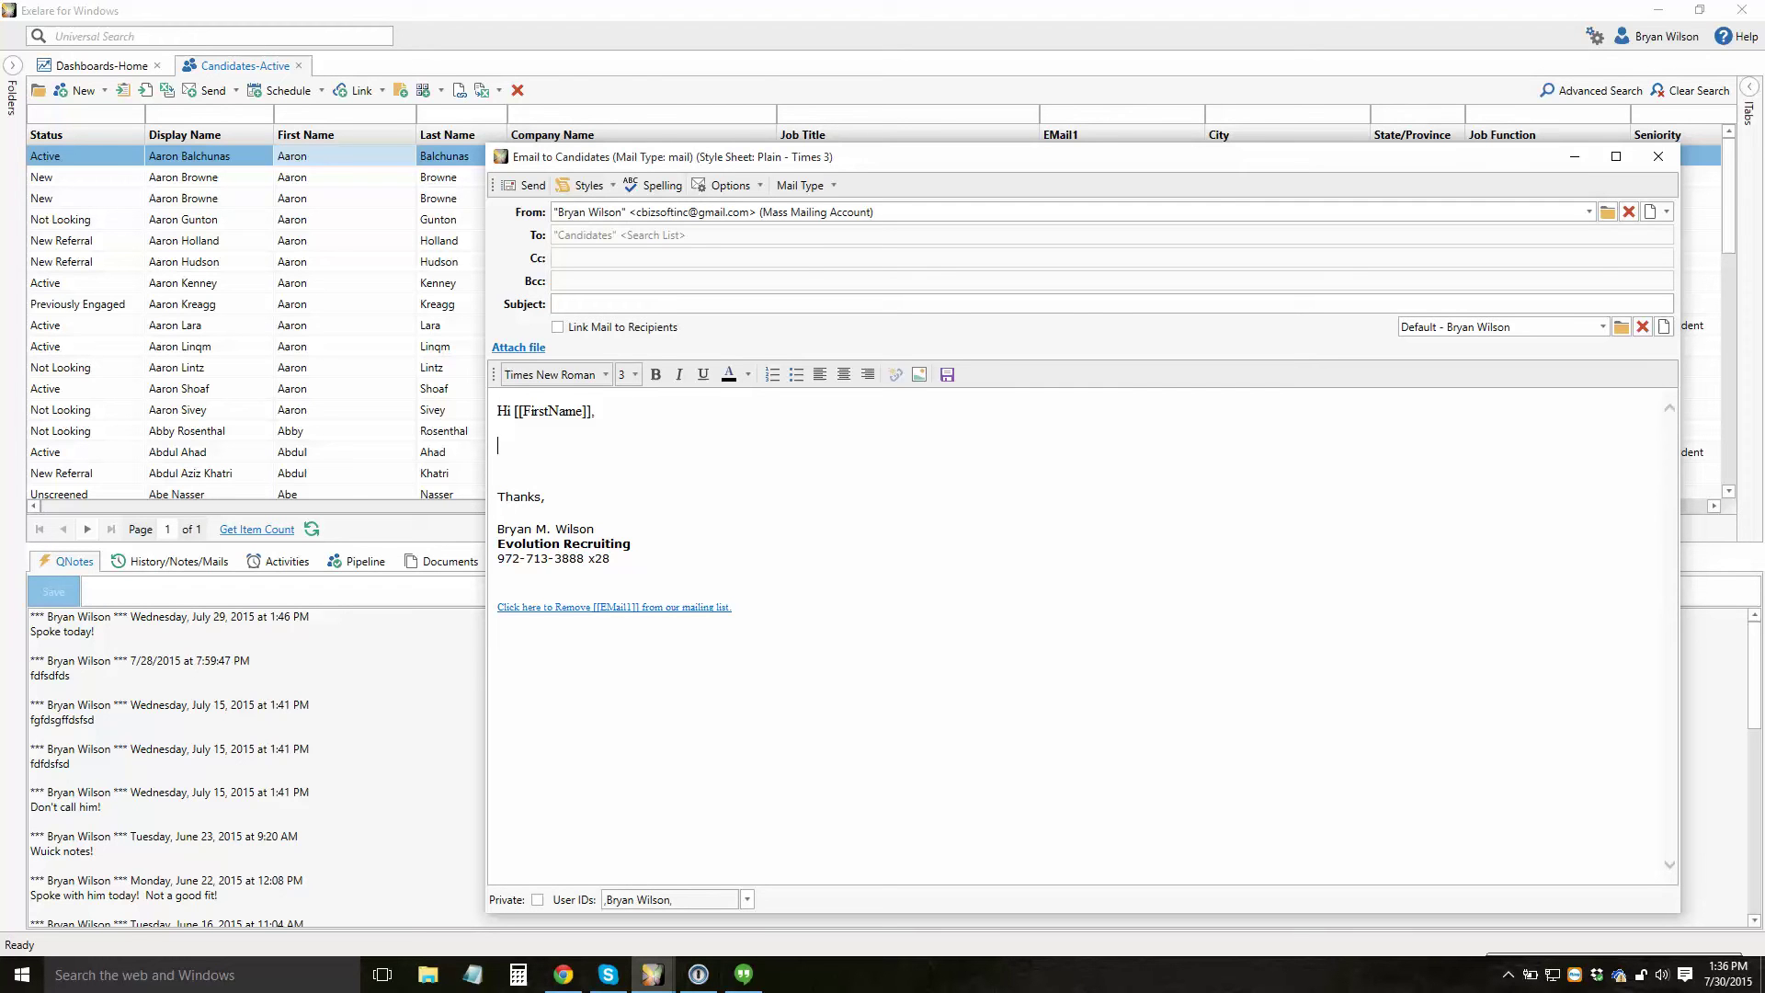
click(11, 65)
click(13, 65)
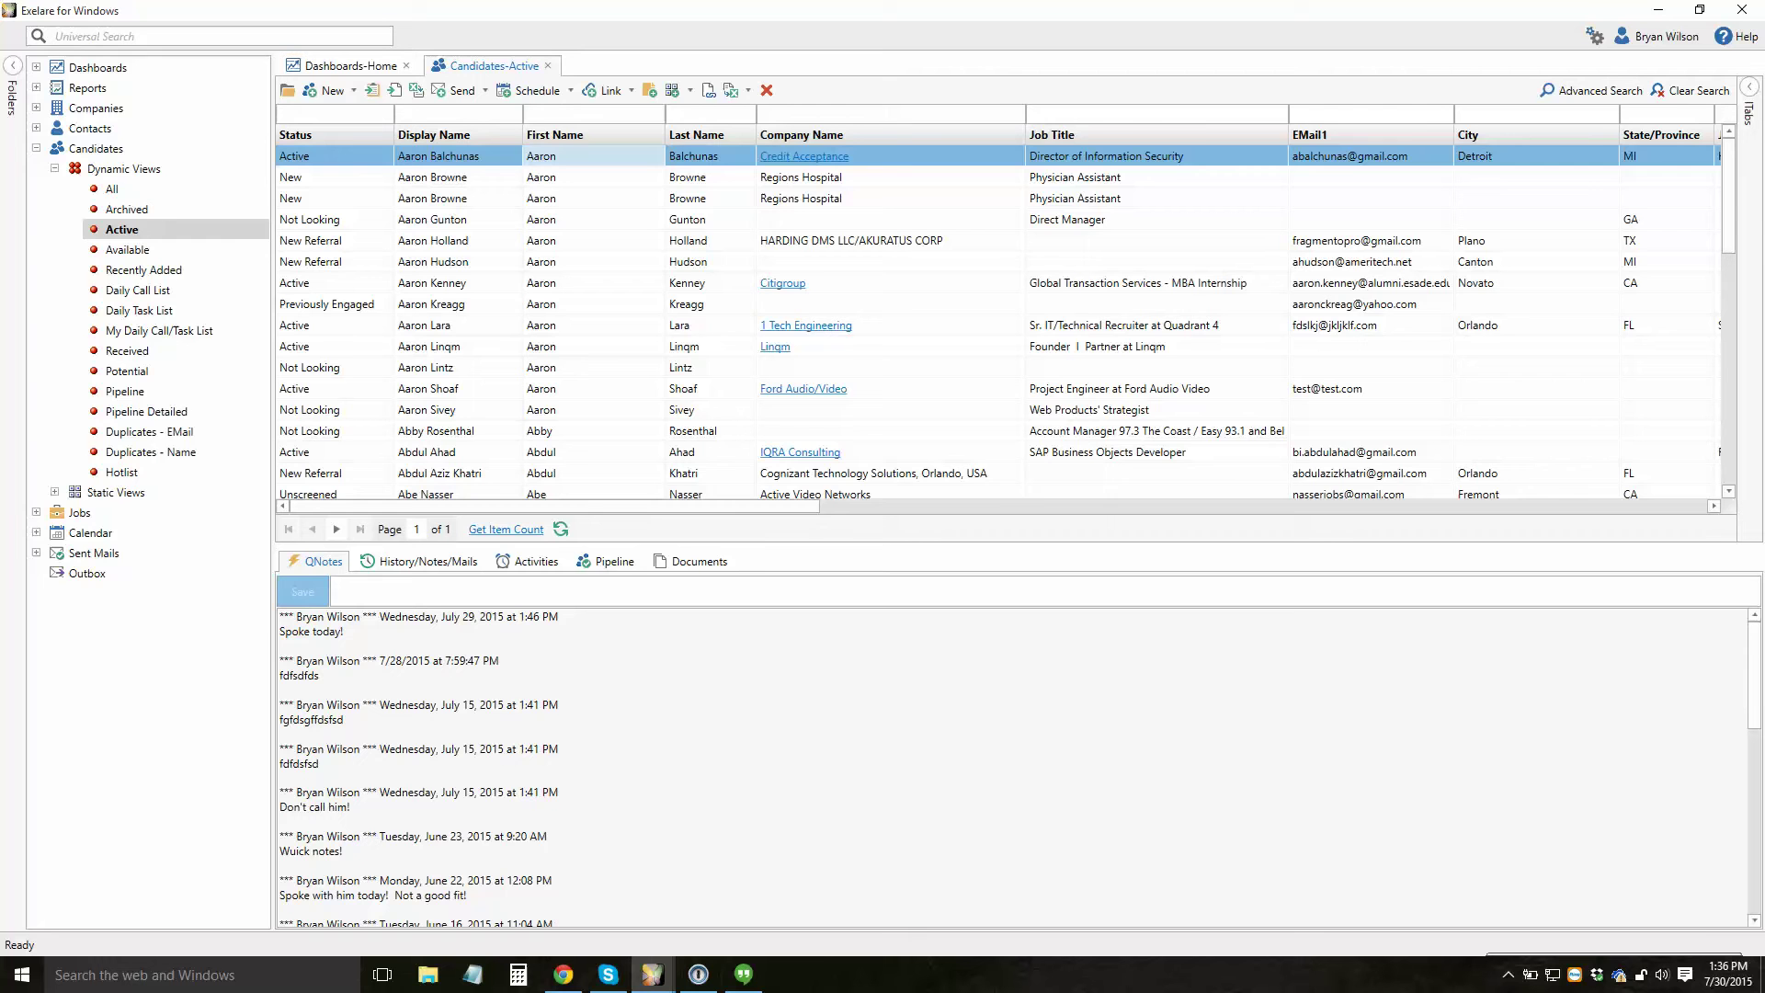
click(13, 65)
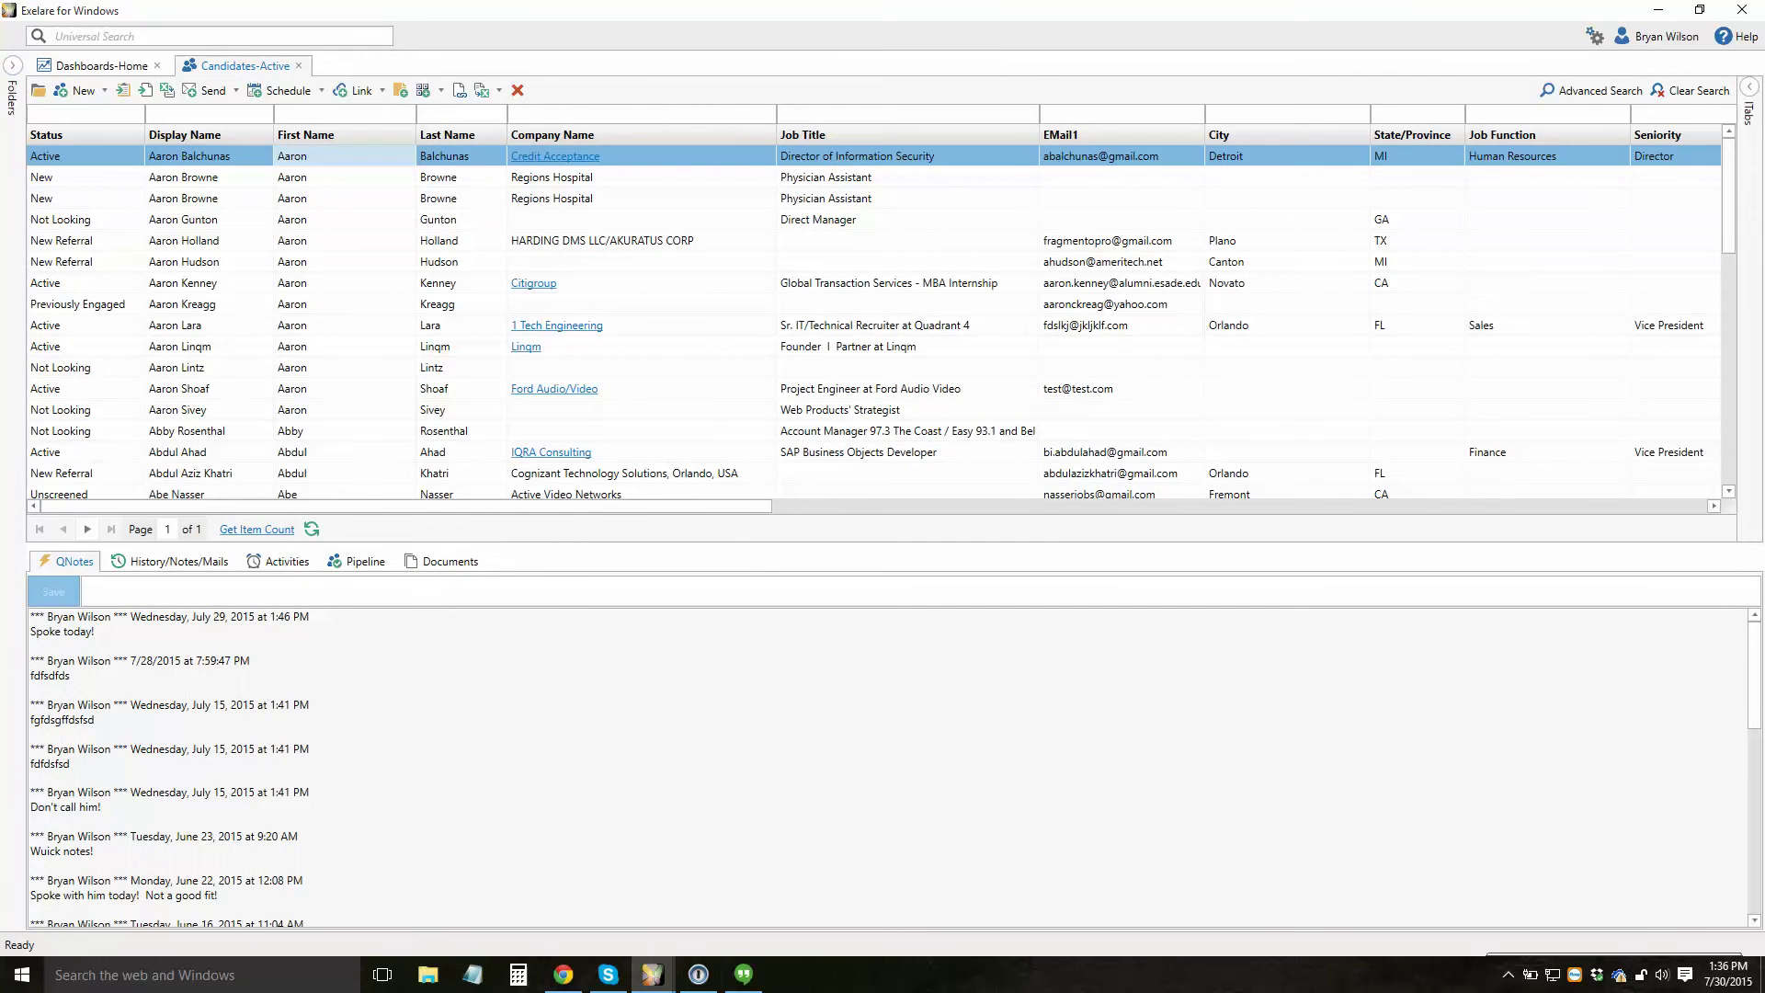
Return to the mass email and set its recipient option to Search List (in Current View)
click(652, 974)
click(853, 865)
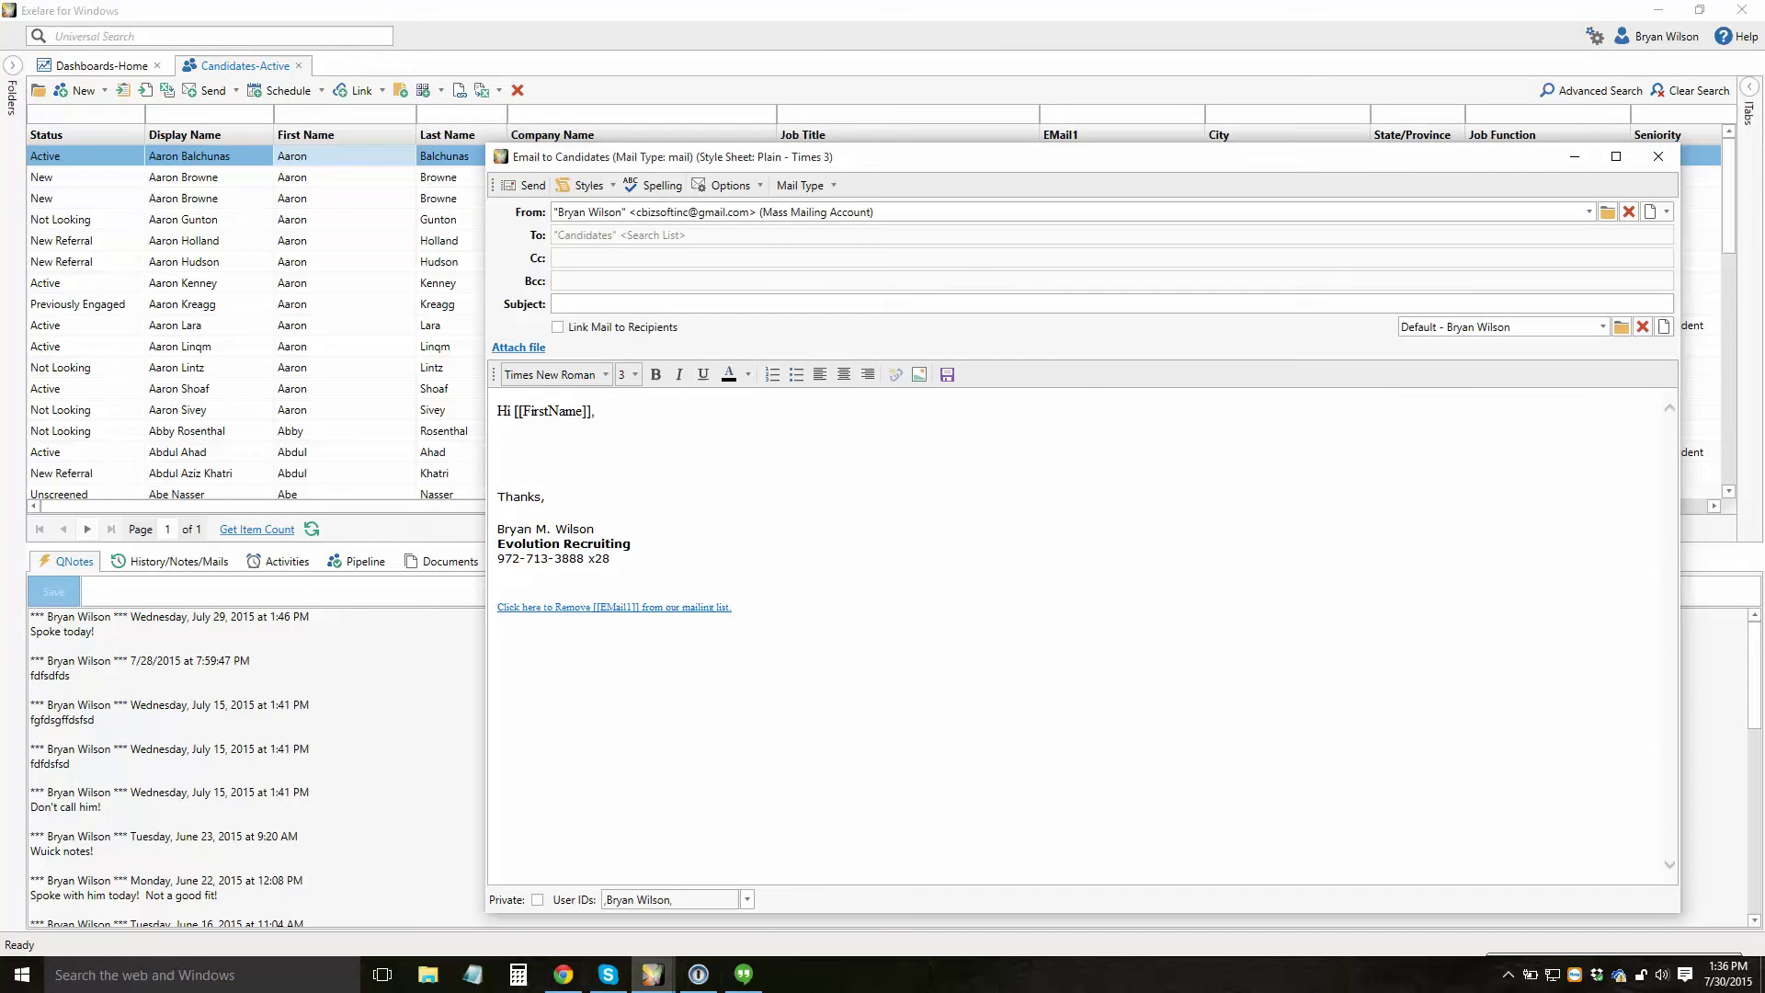
drag(1083, 156, 994, 133)
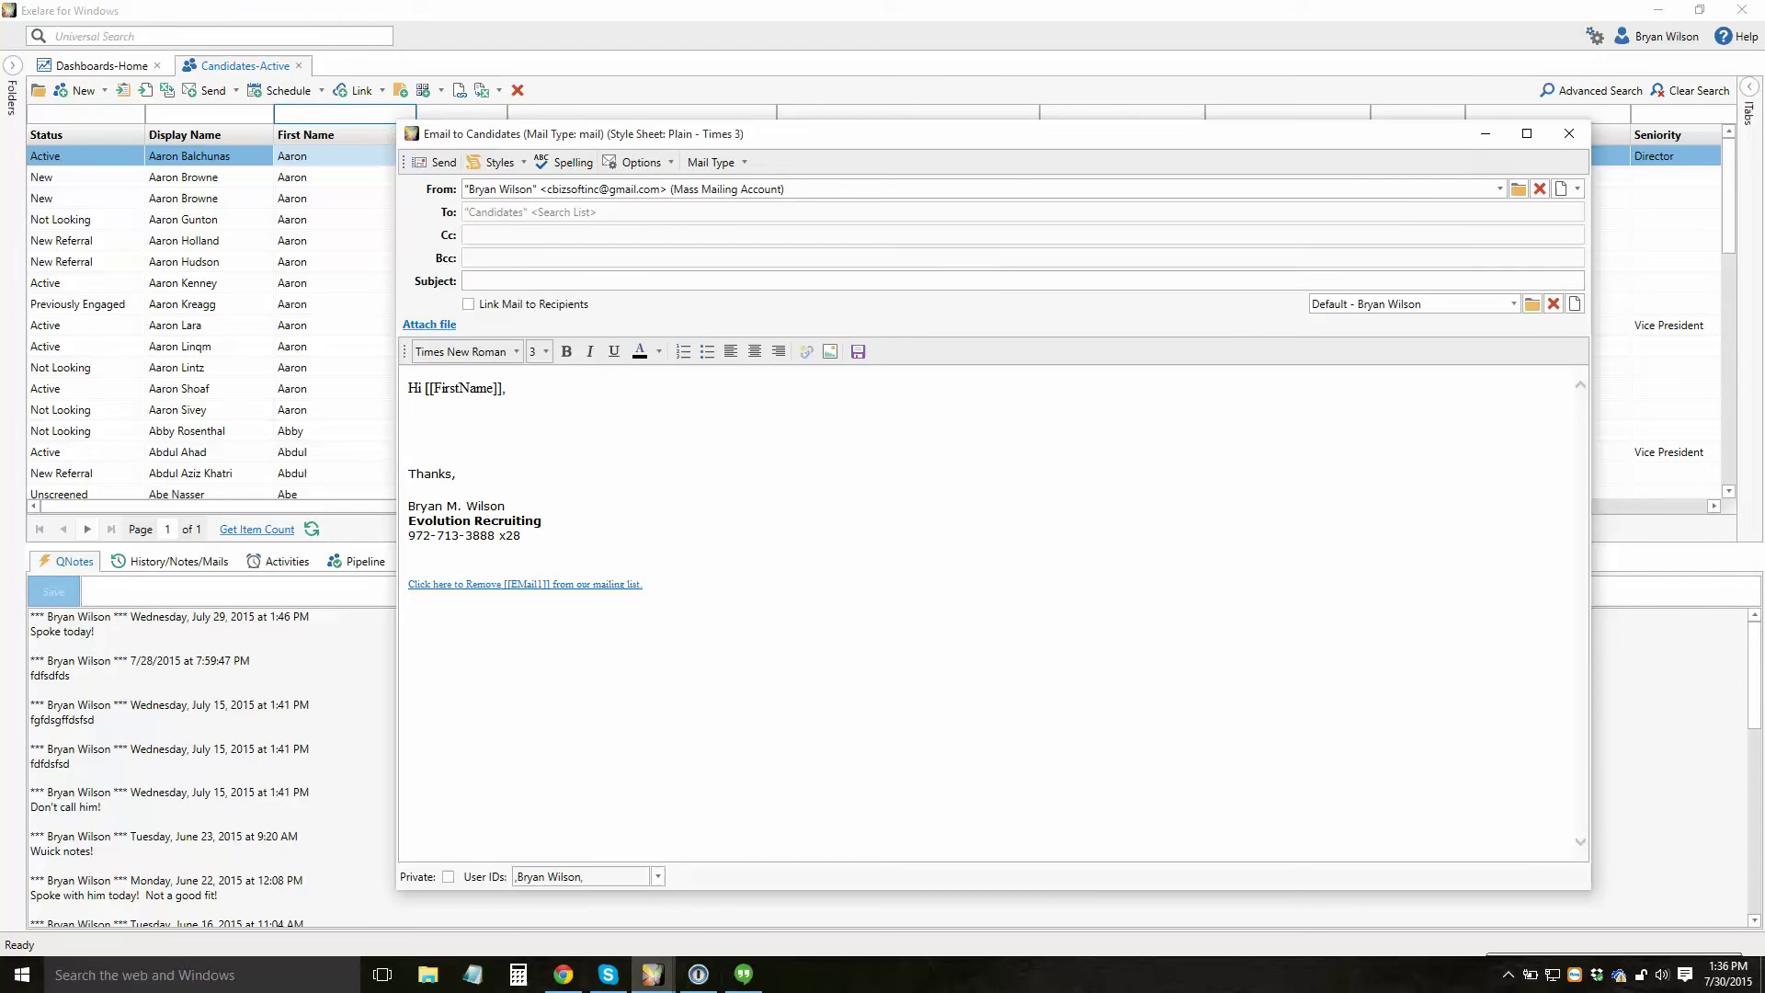
click(639, 162)
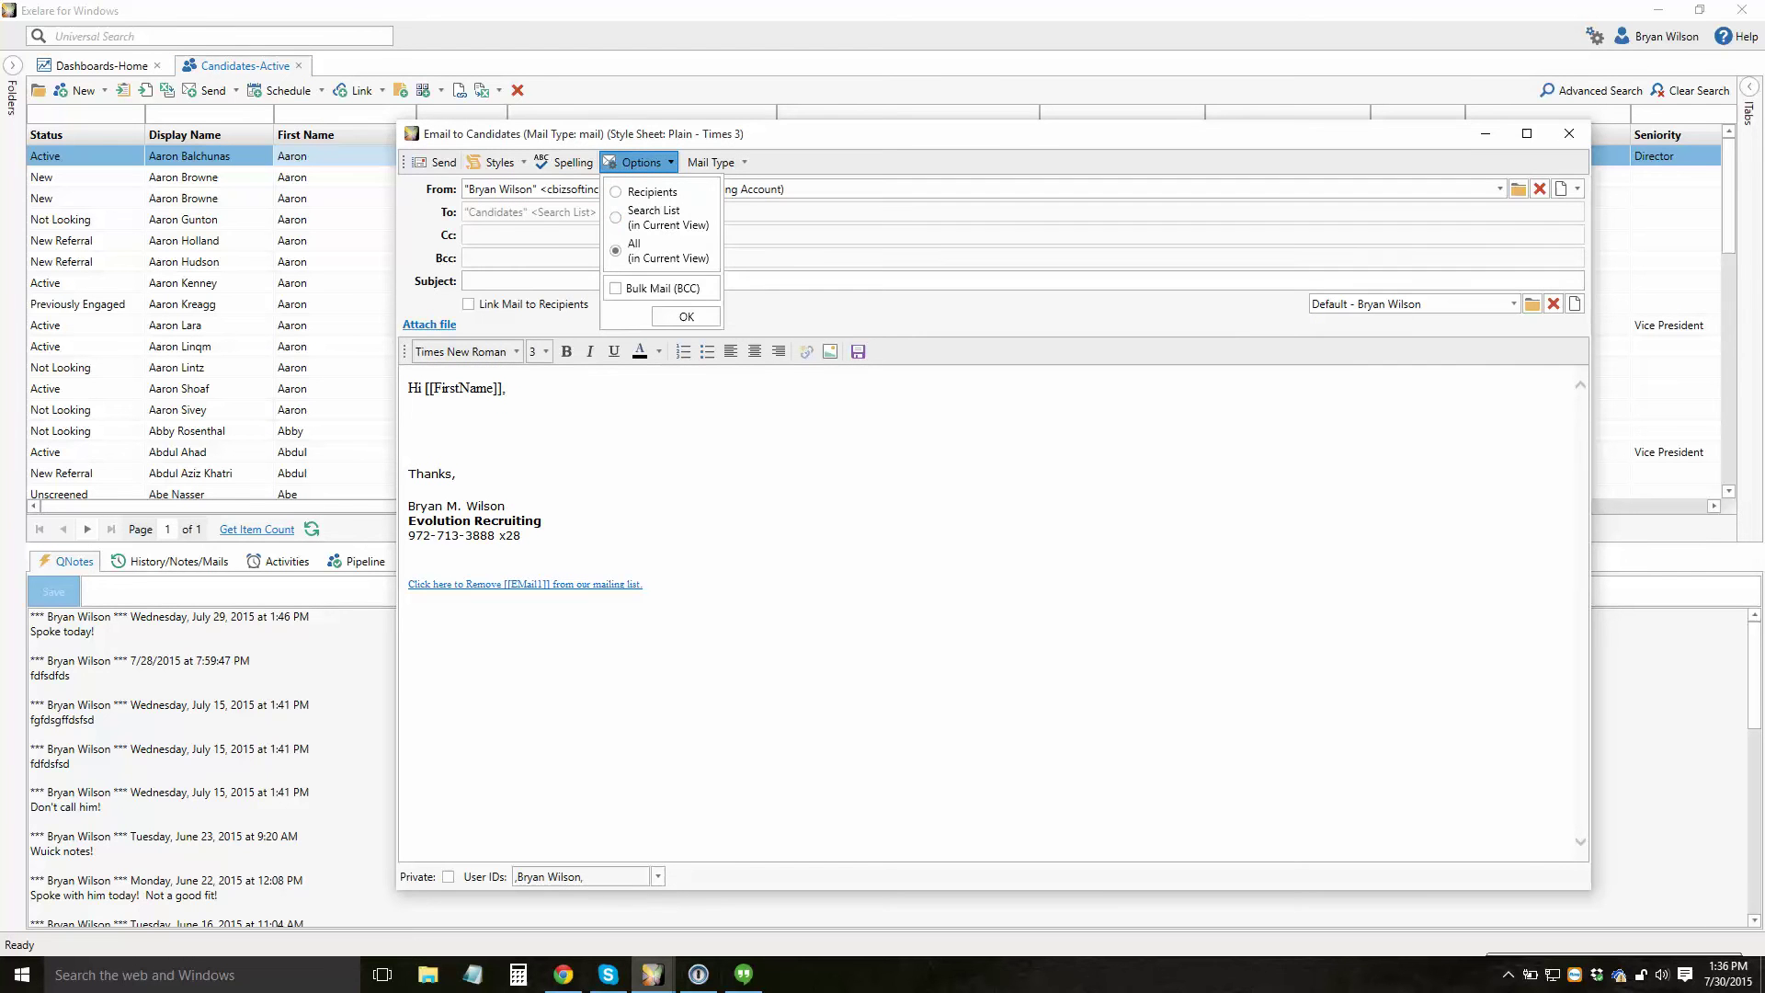
click(615, 191)
click(615, 217)
click(686, 316)
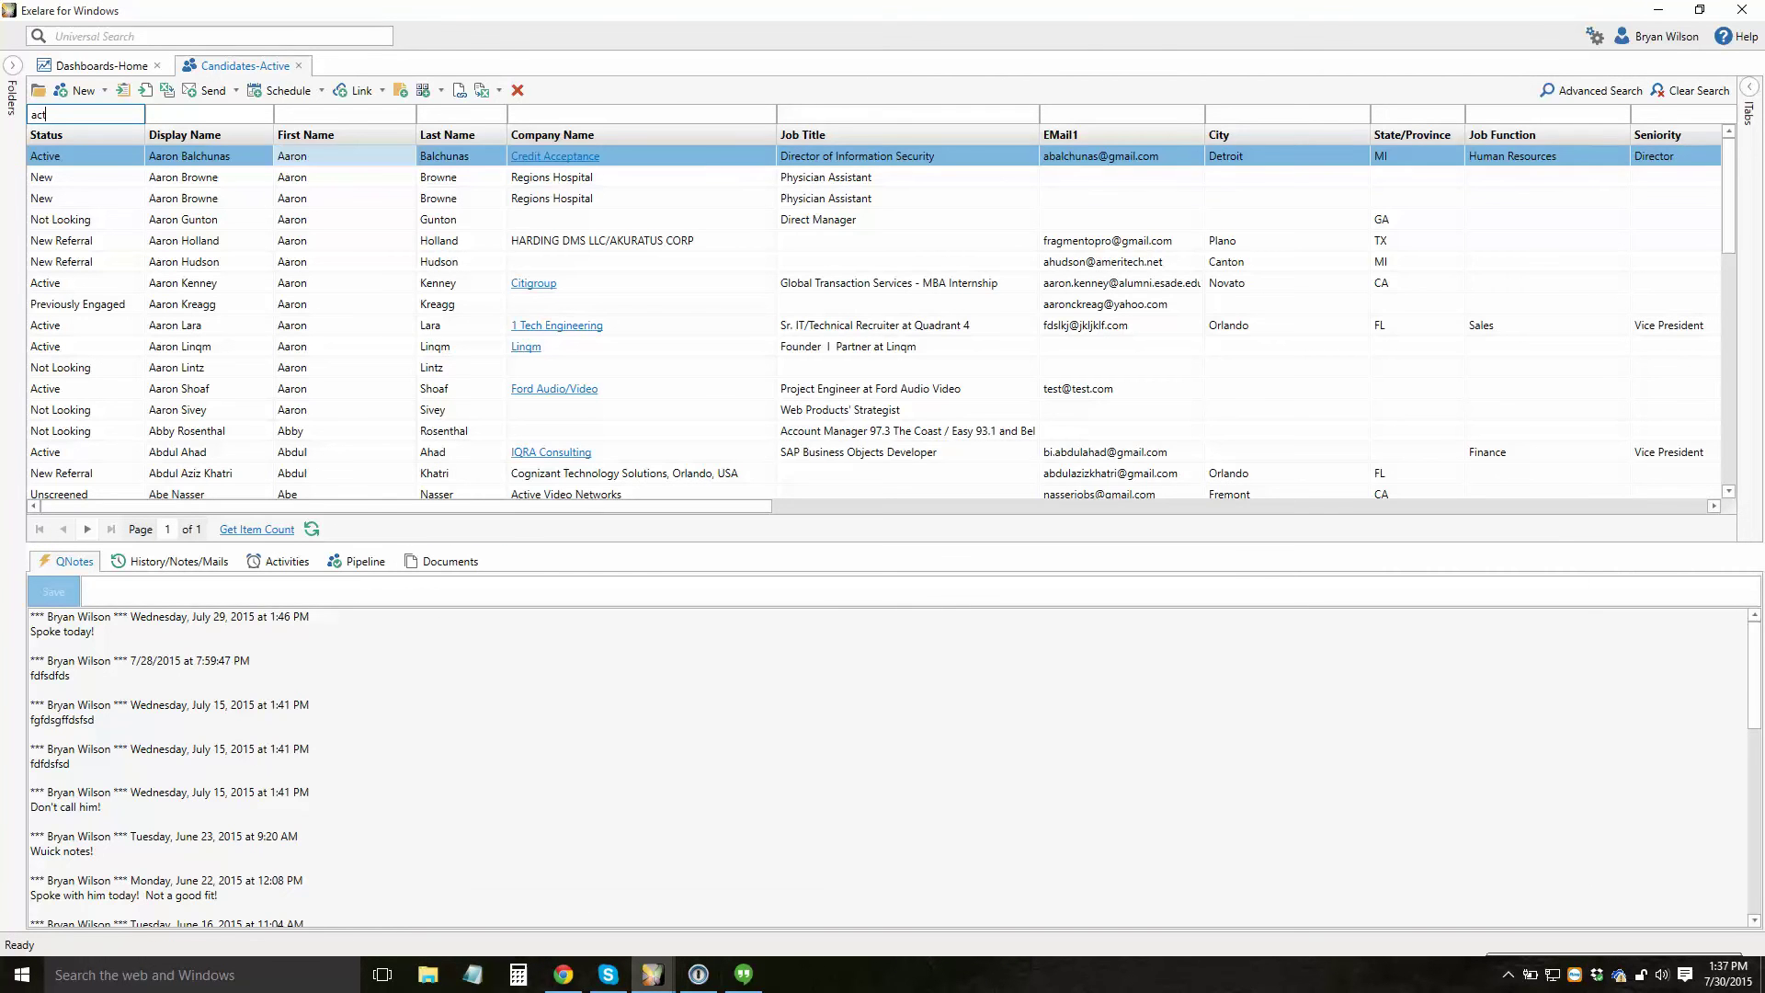
Filter the candidate list by the status "active" and bring the email back up
text(ve)
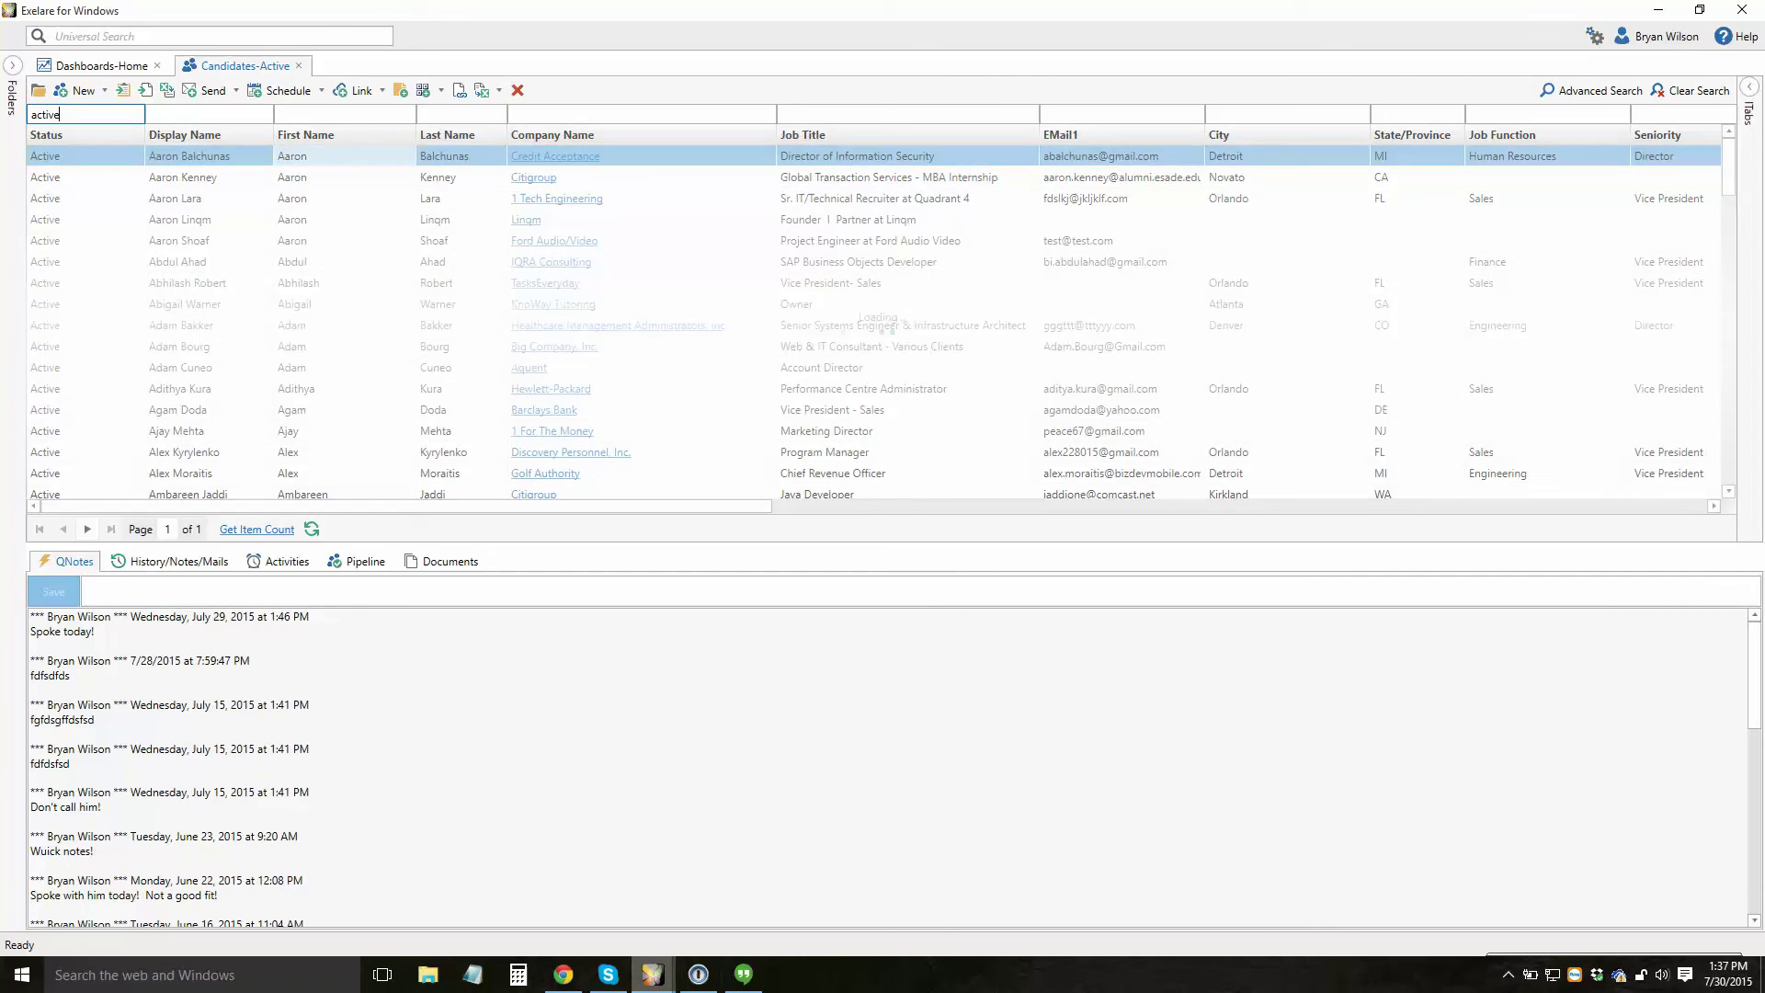
mouse_move(652, 974)
click(853, 855)
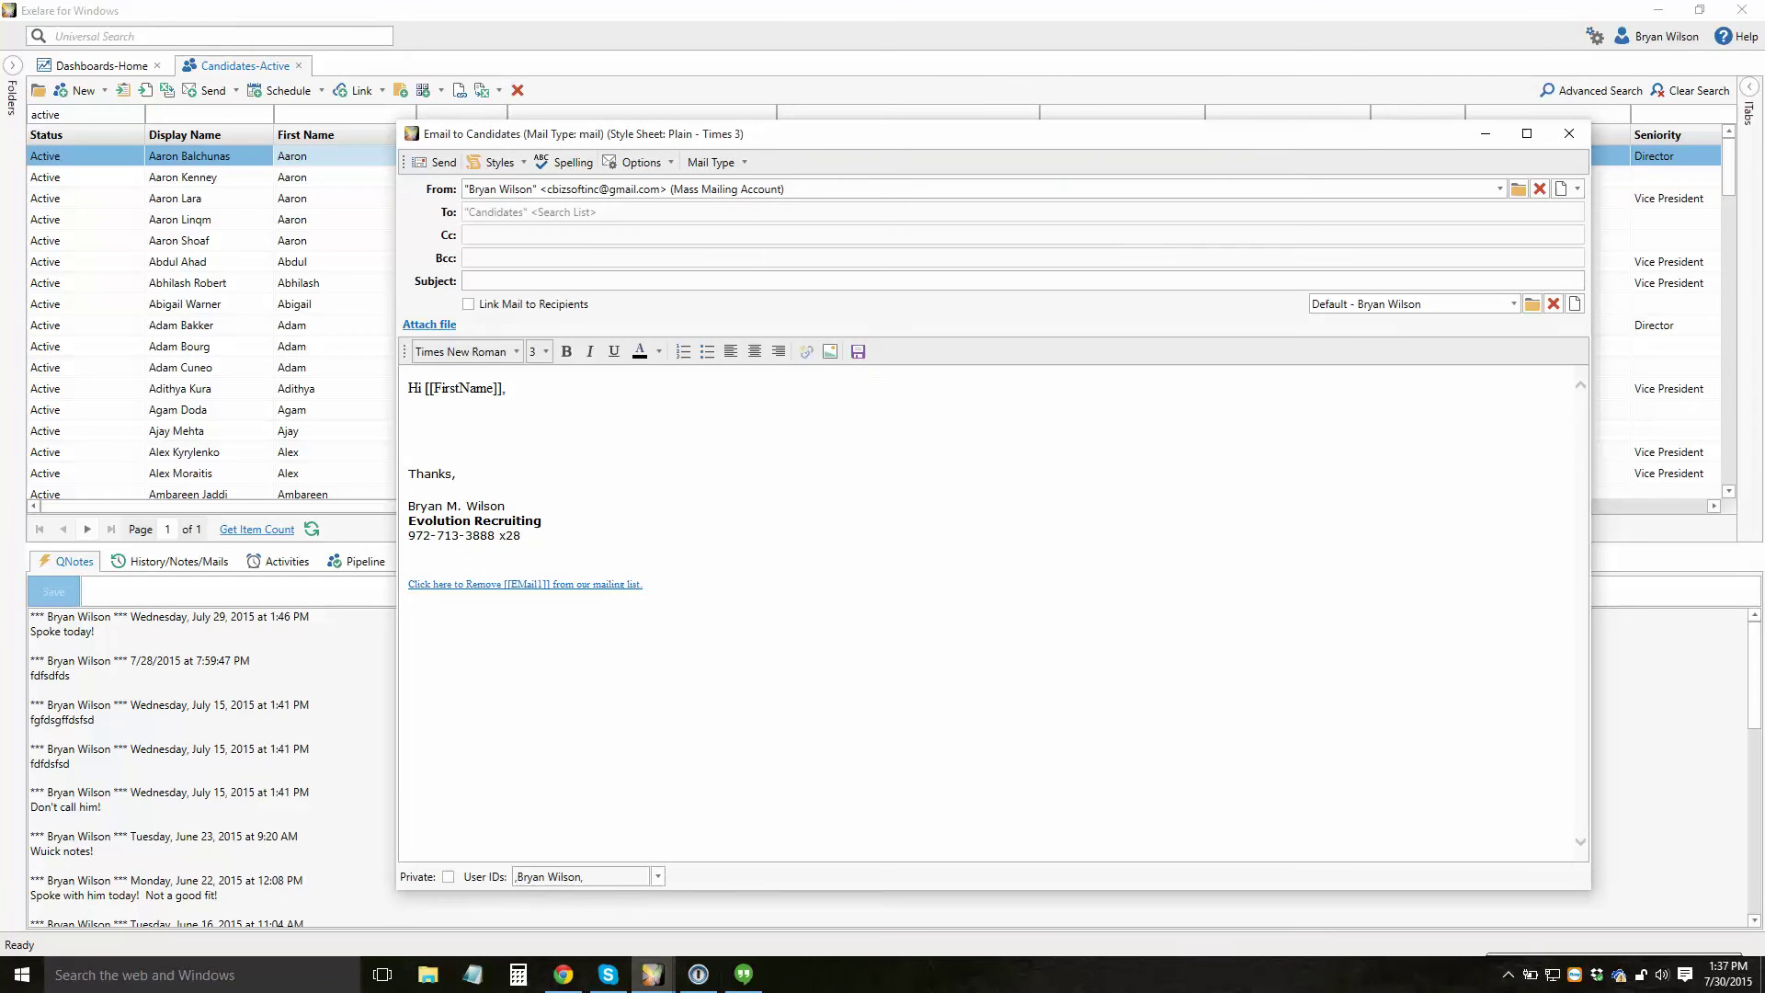
Load the "Reaching Out - New Opportunity" template into the email
click(471, 280)
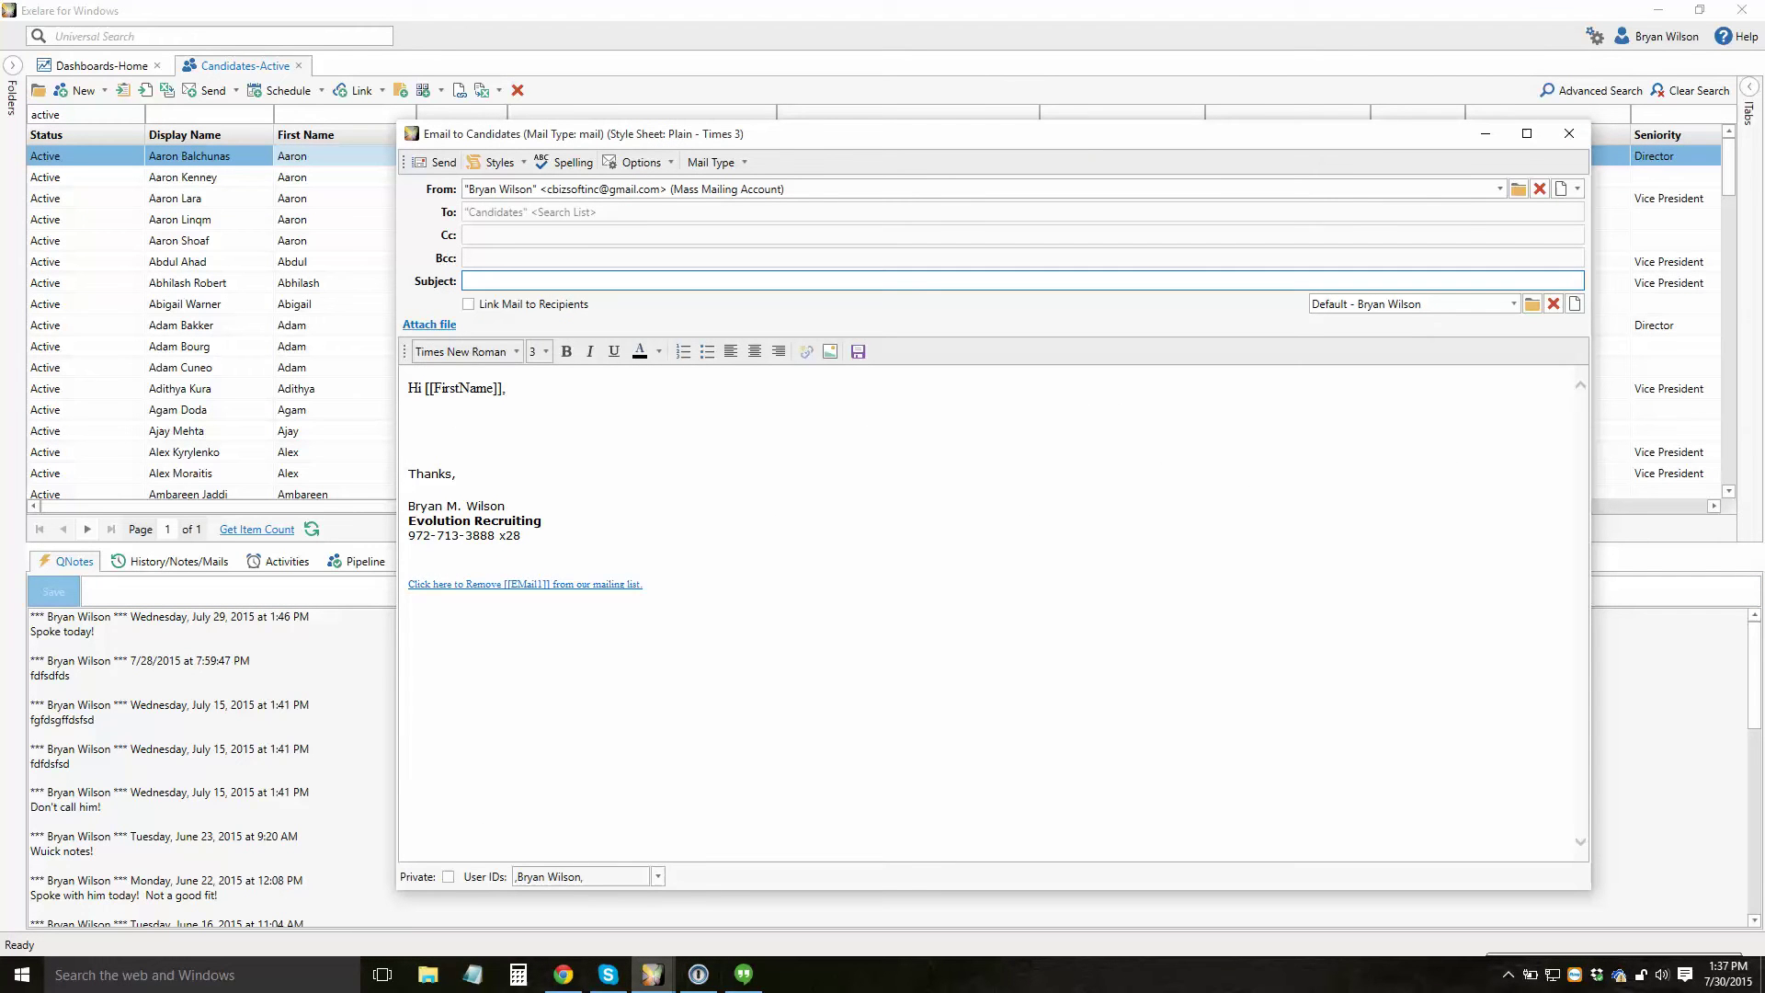
click(409, 422)
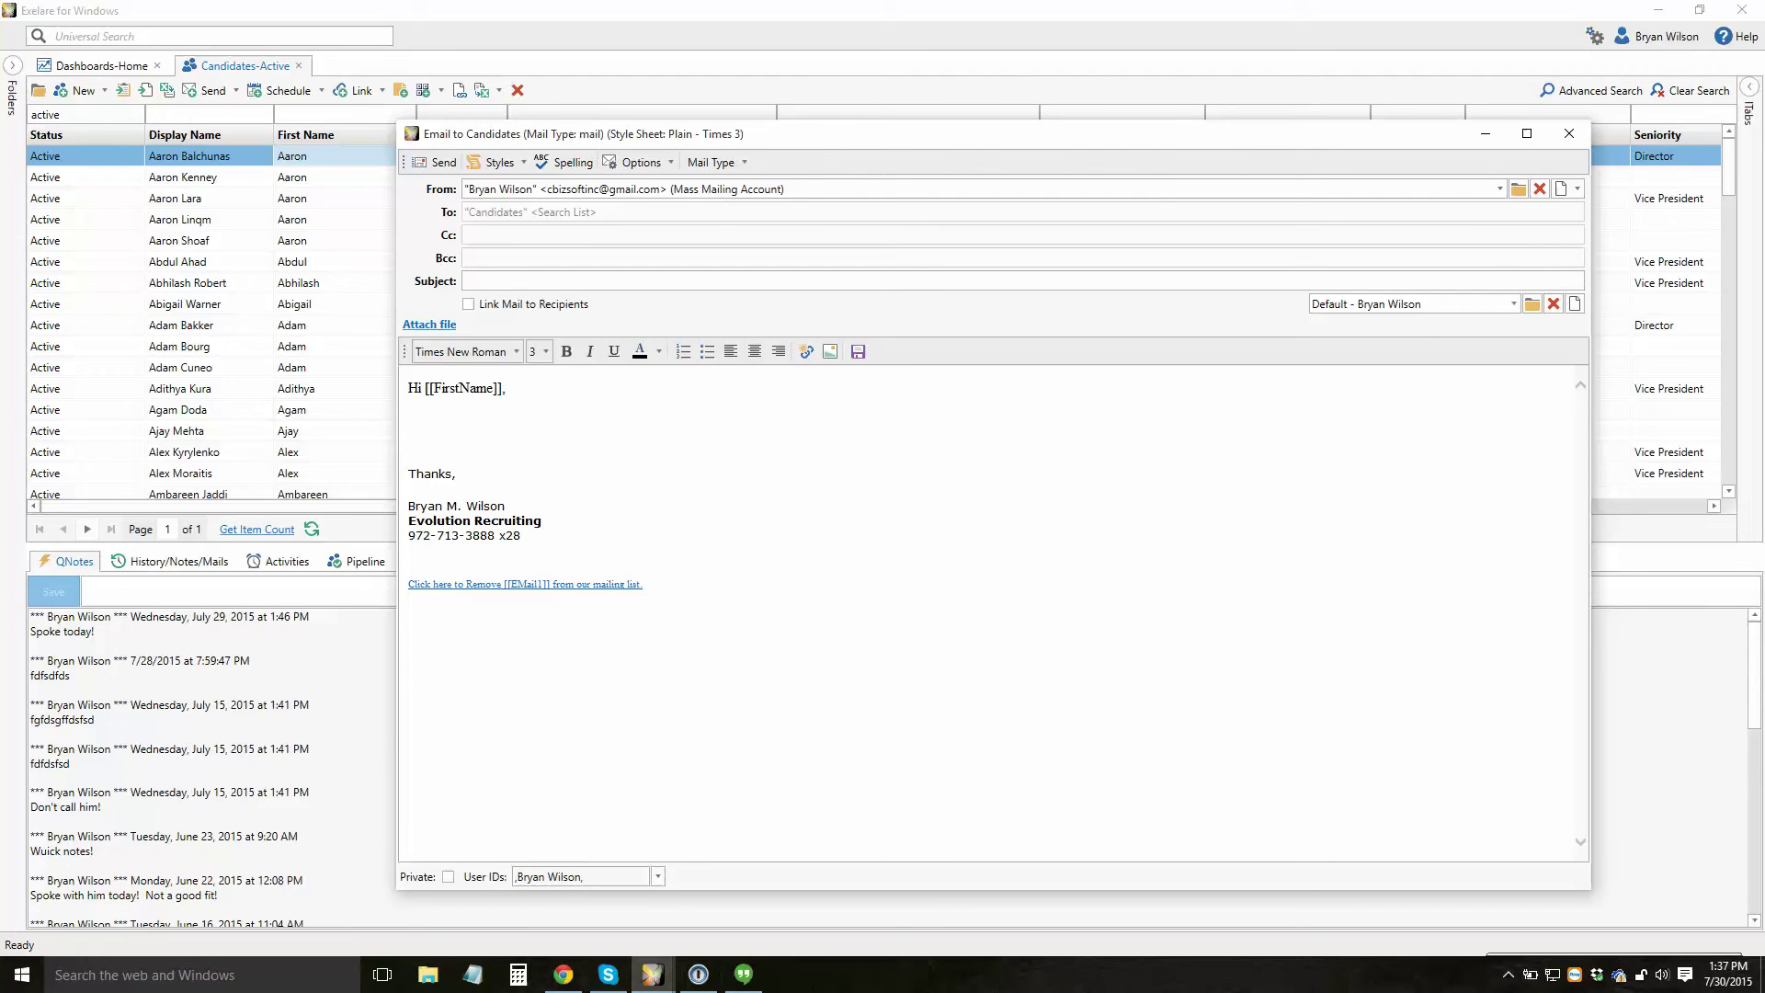
click(499, 162)
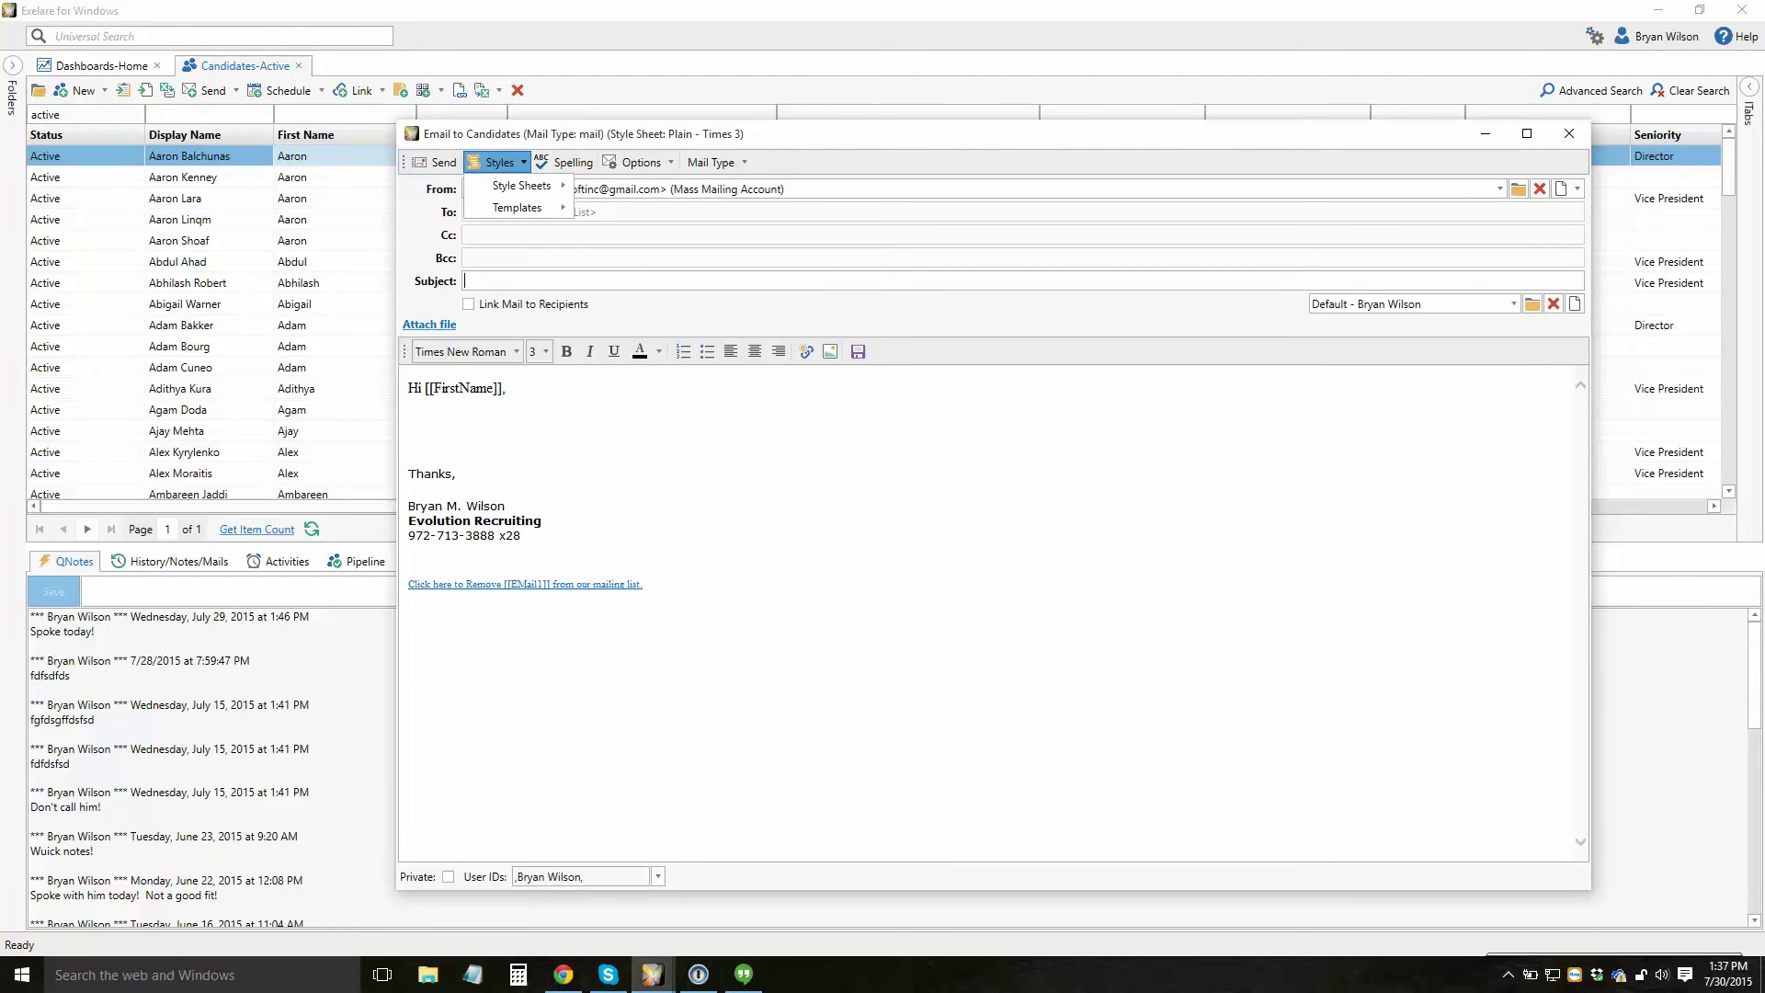
mouse_move(516, 207)
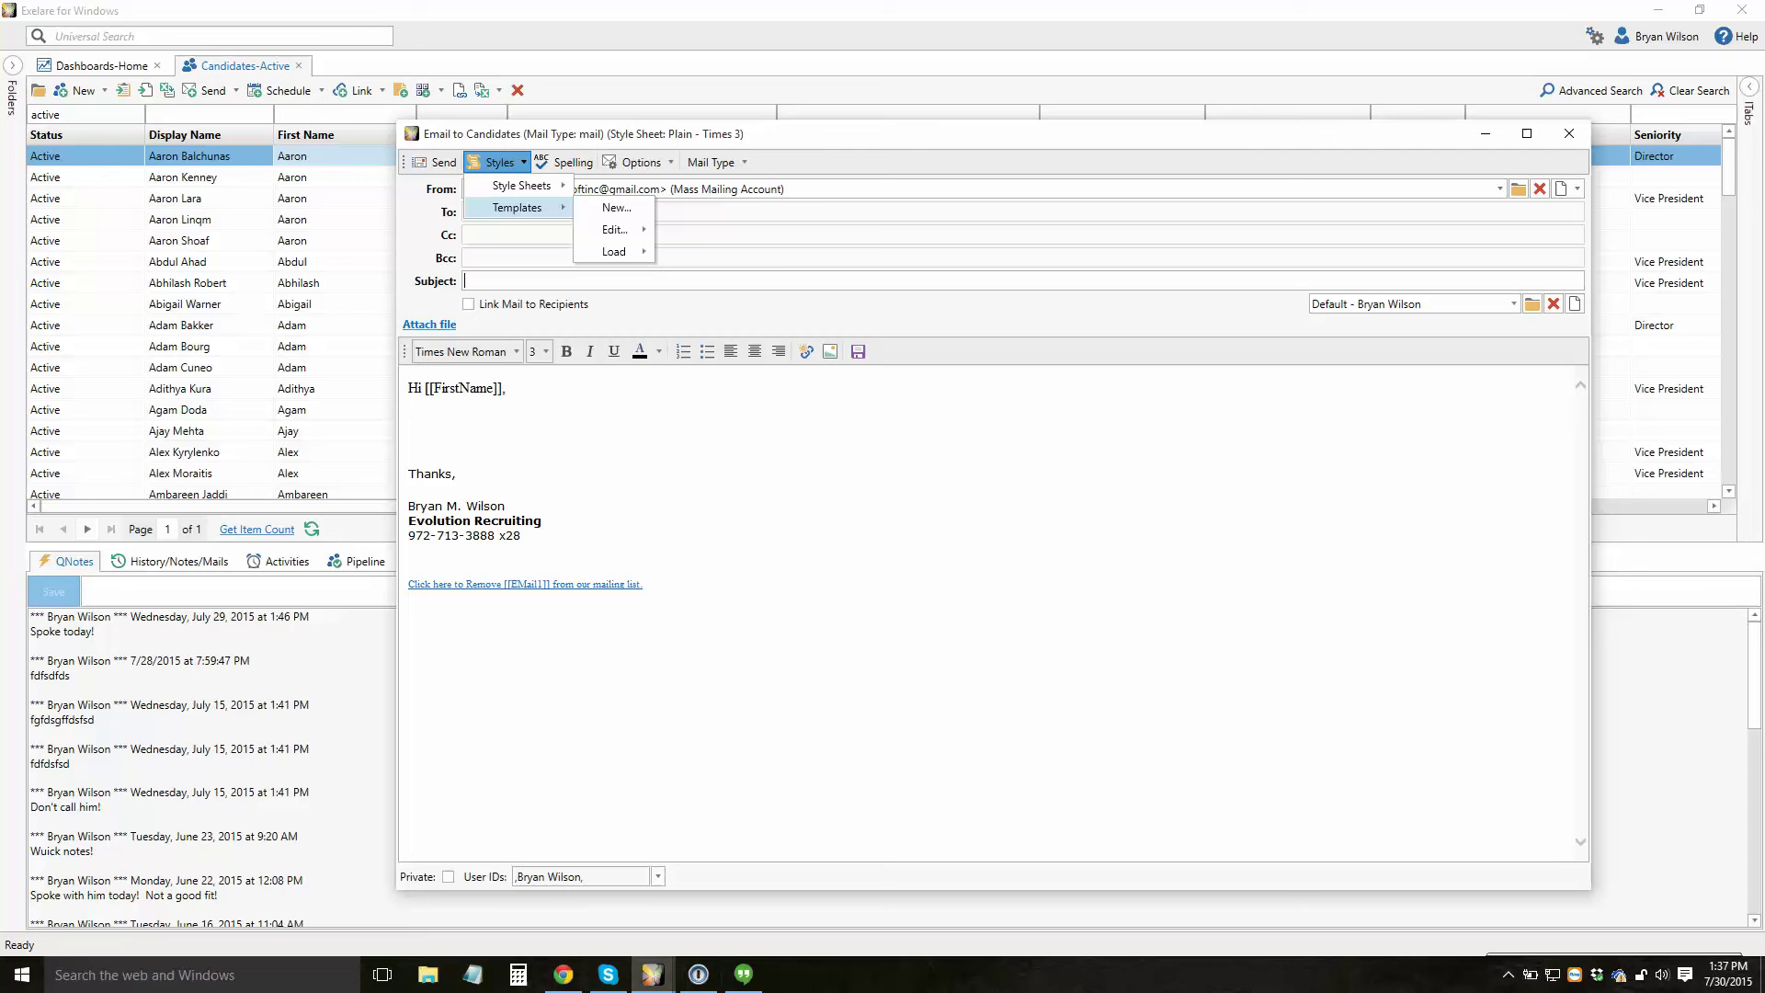
mouse_move(613, 251)
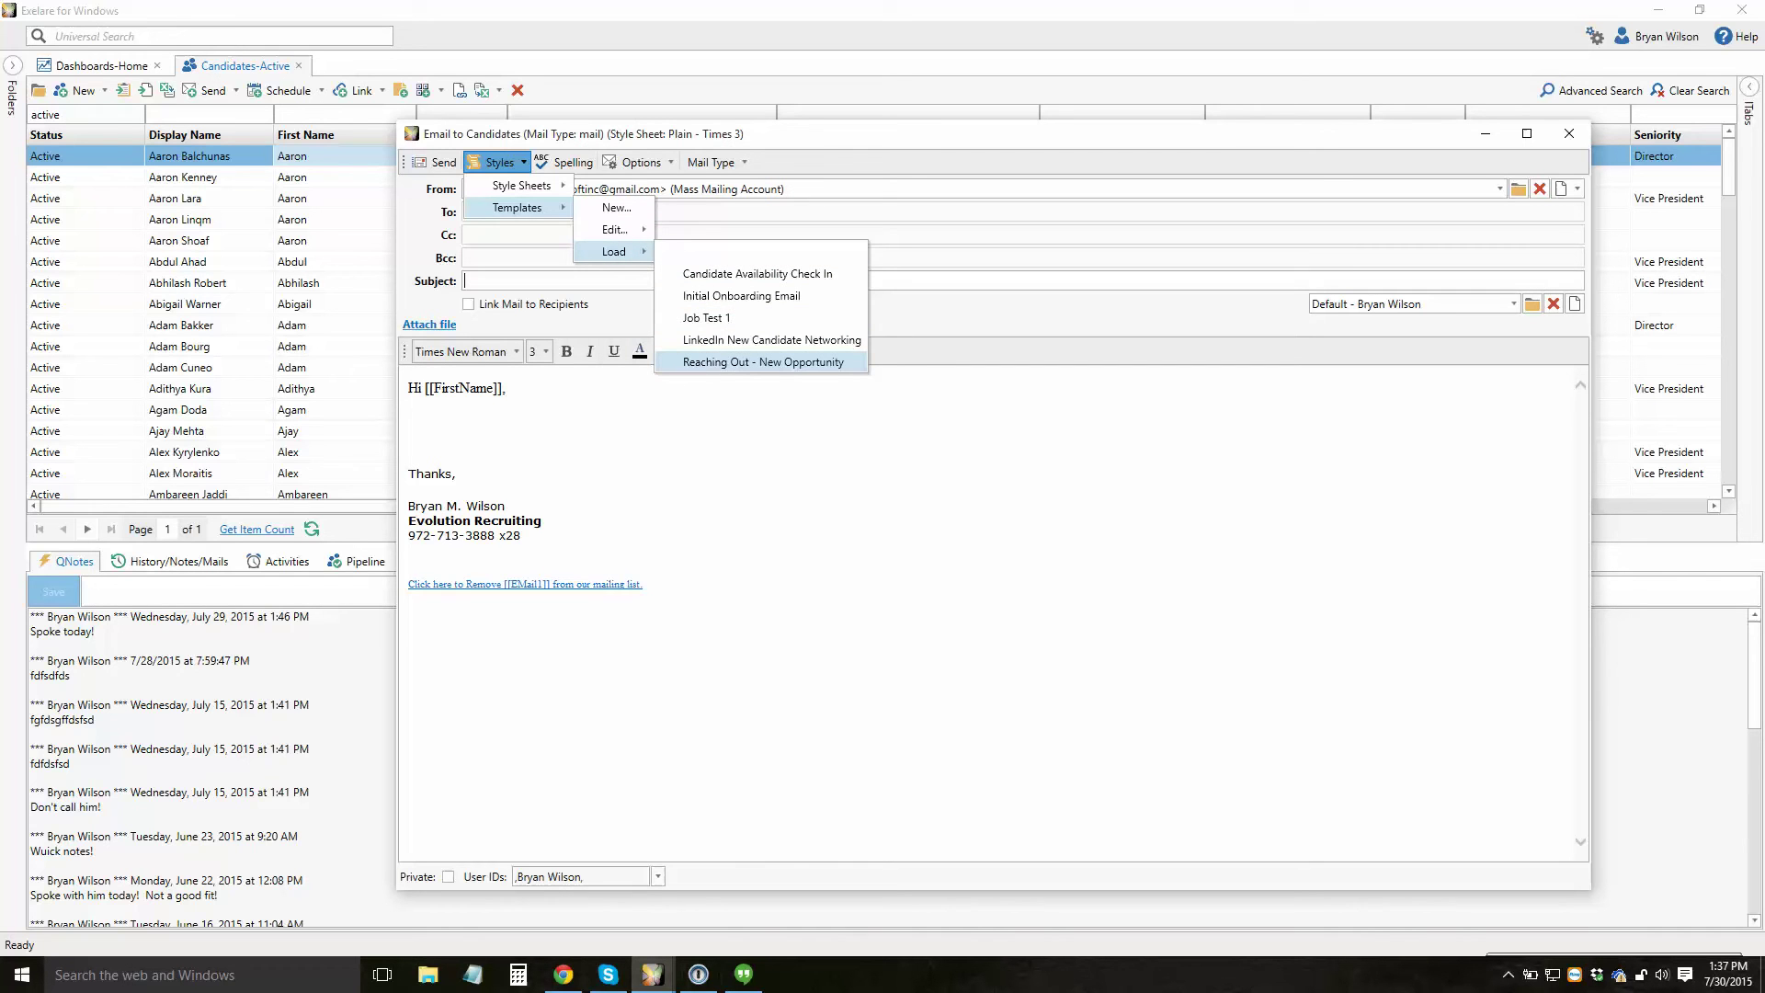
click(763, 362)
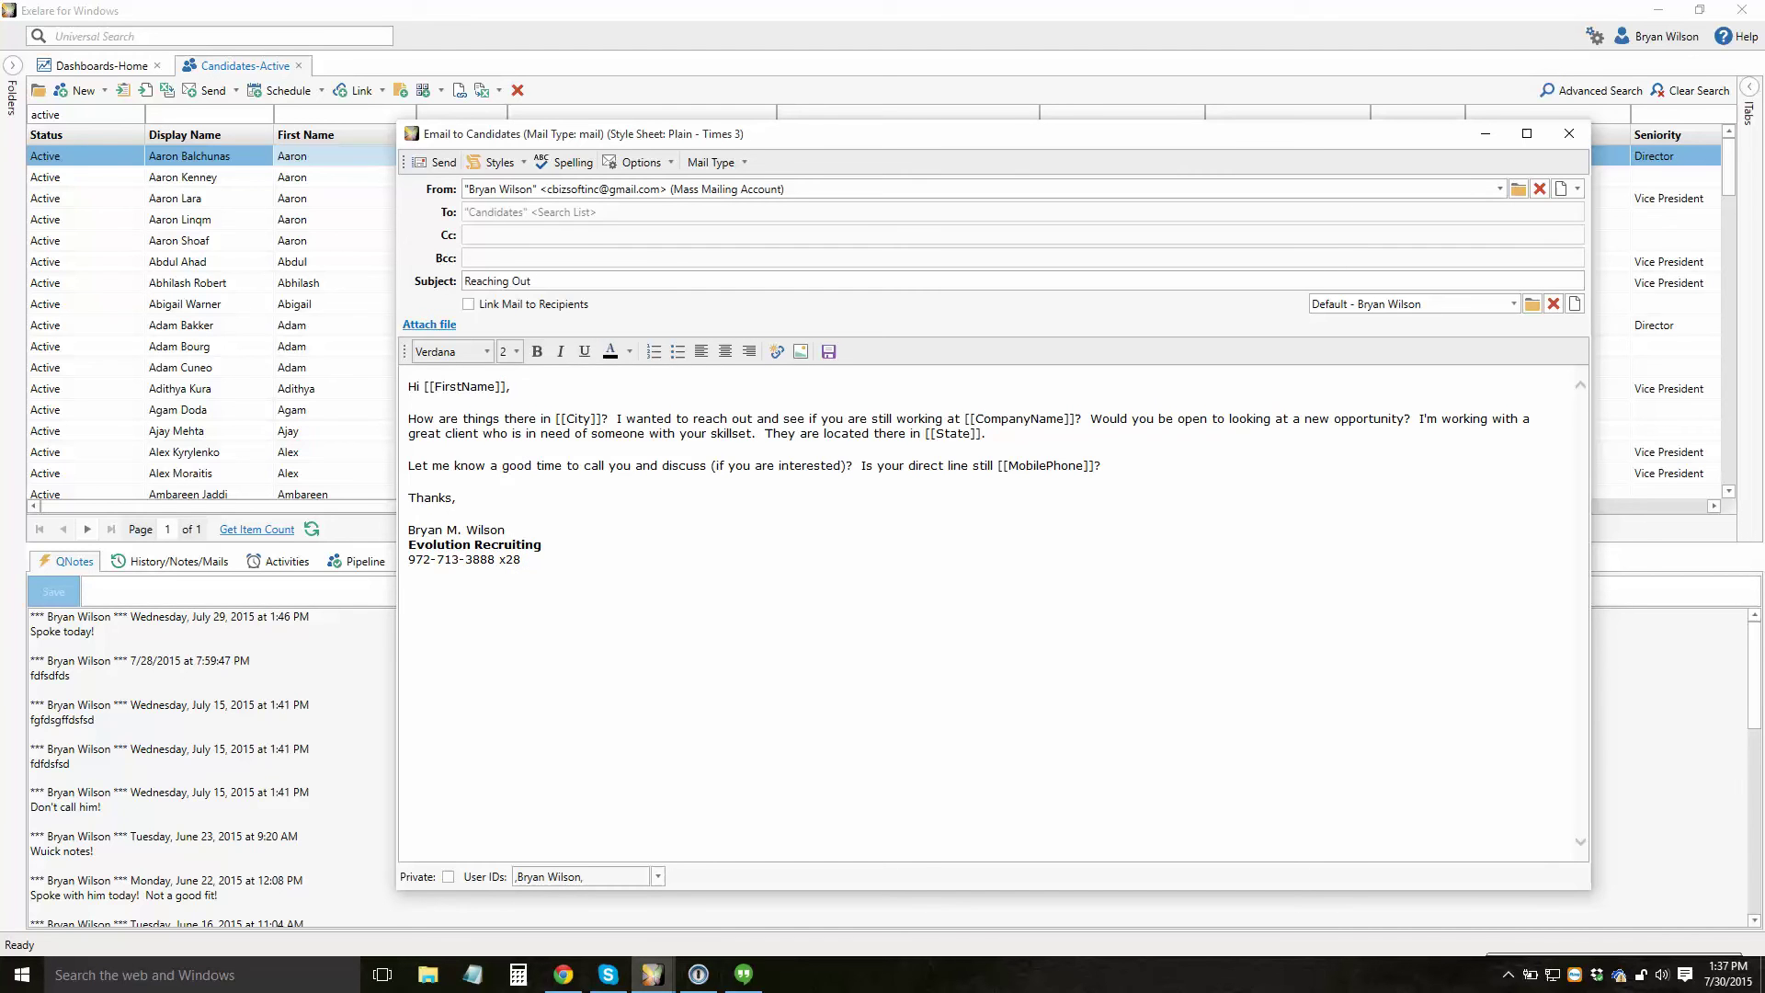
Examine the [[City]] merge field in the email's body
drag(556, 418, 617, 418)
click(604, 418)
drag(993, 133, 925, 134)
Go through the sending accounts available for the mass email and set its From account to the Default one
click(643, 189)
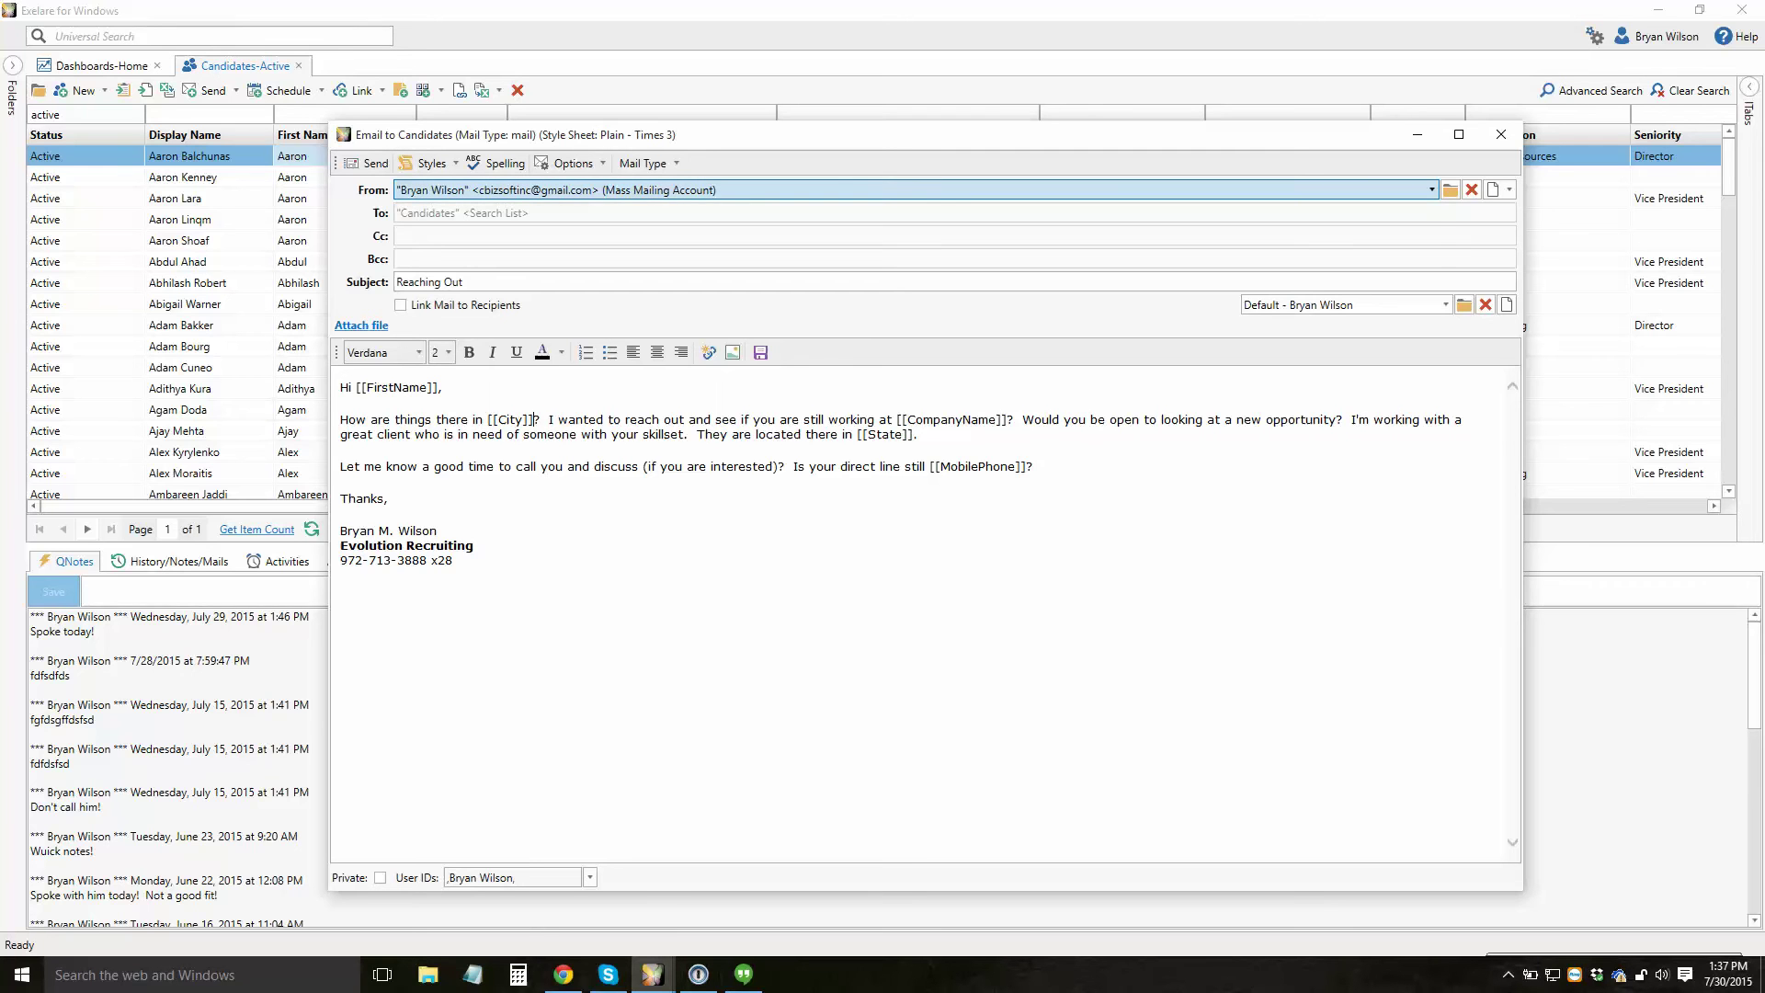
click(643, 190)
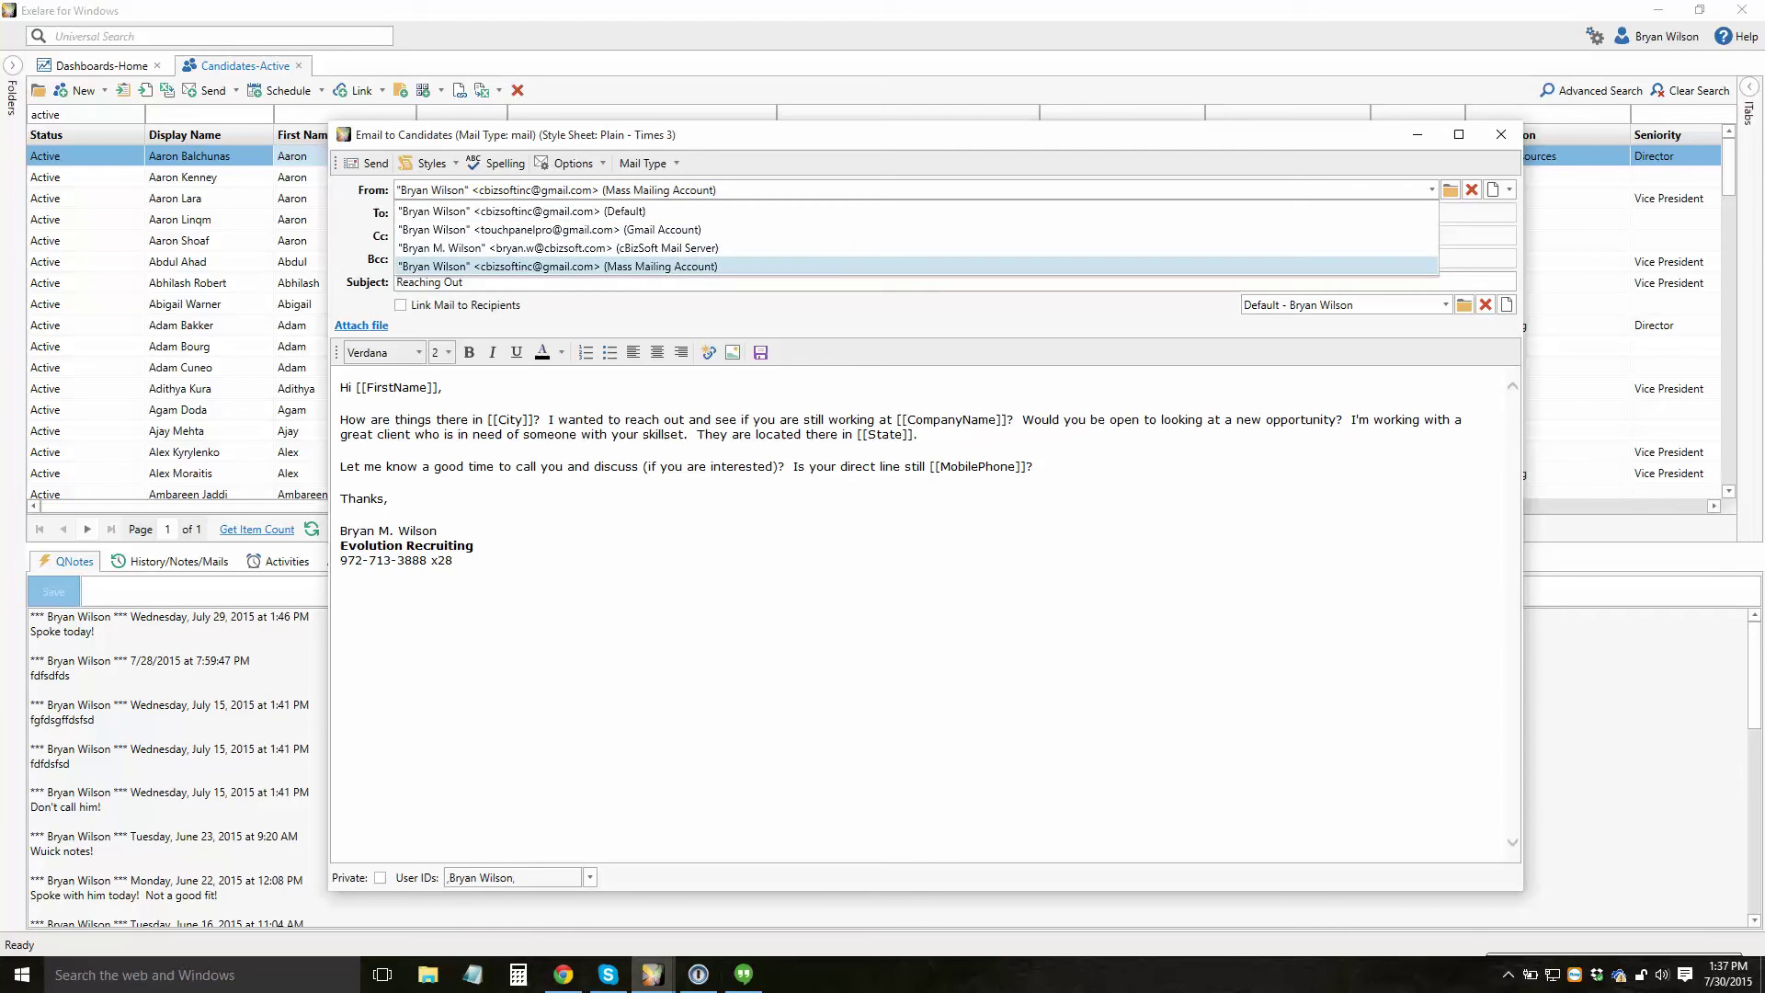
key(Up)
key(Up)
key(Up)
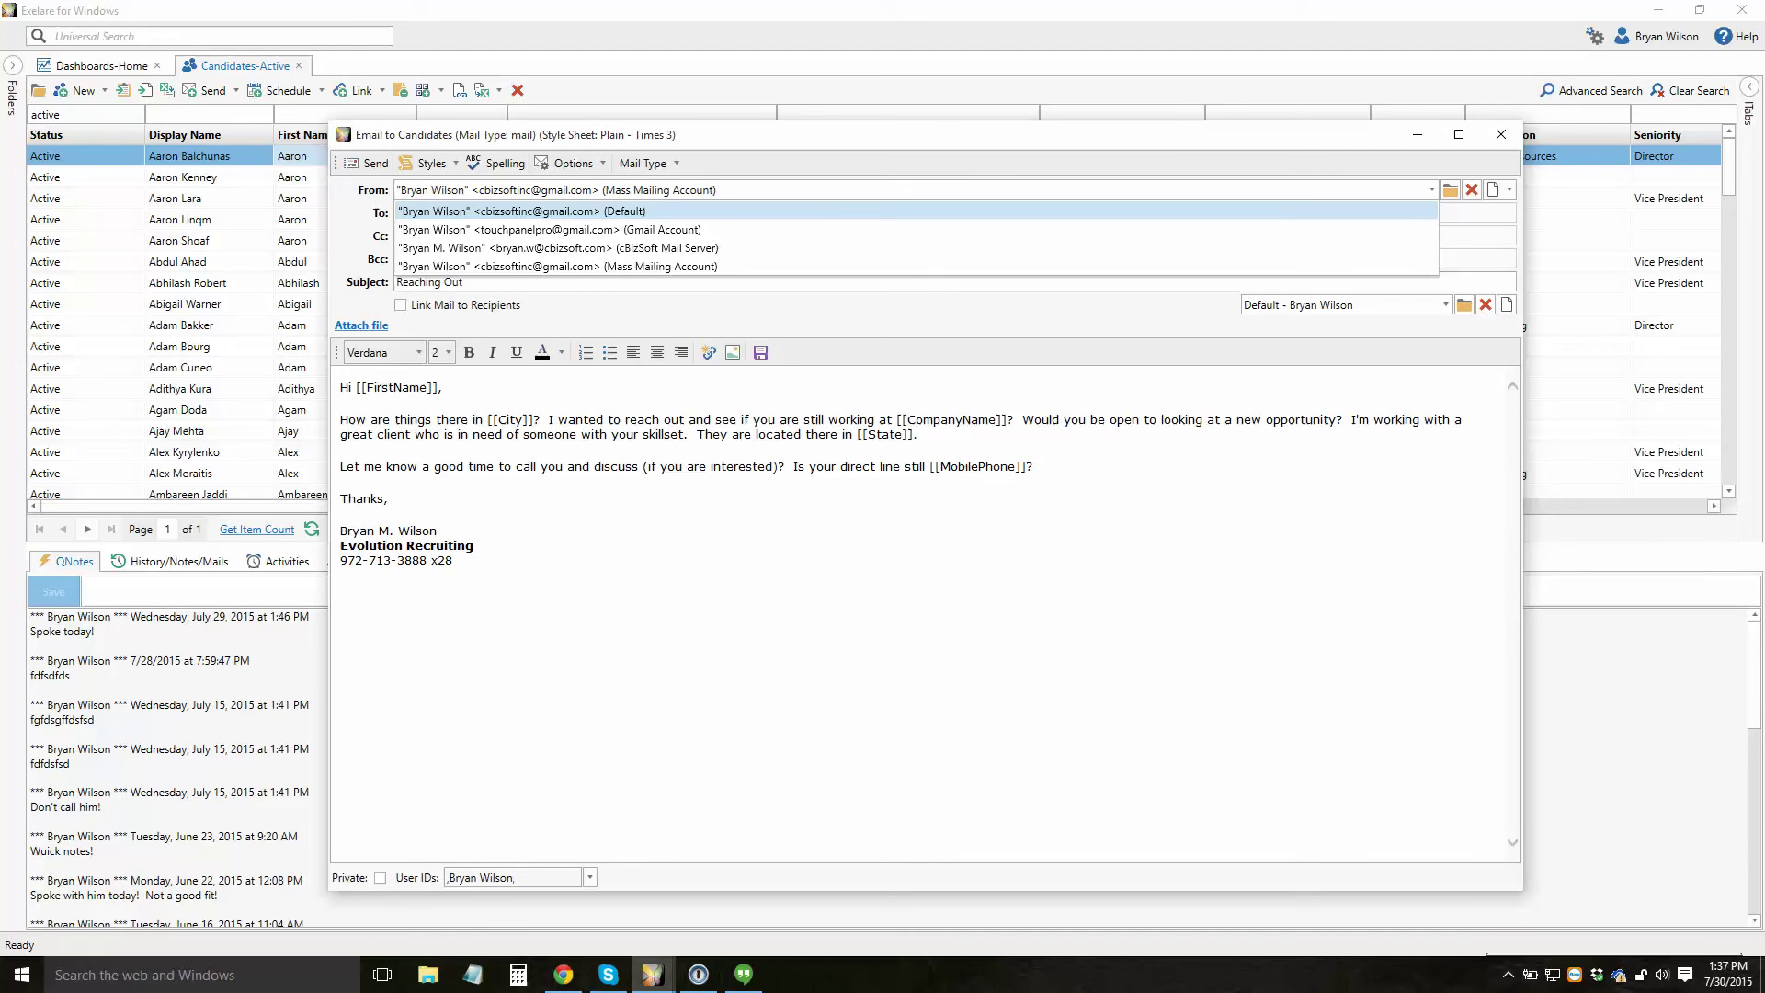
key(Down)
key(Down)
key(Down)
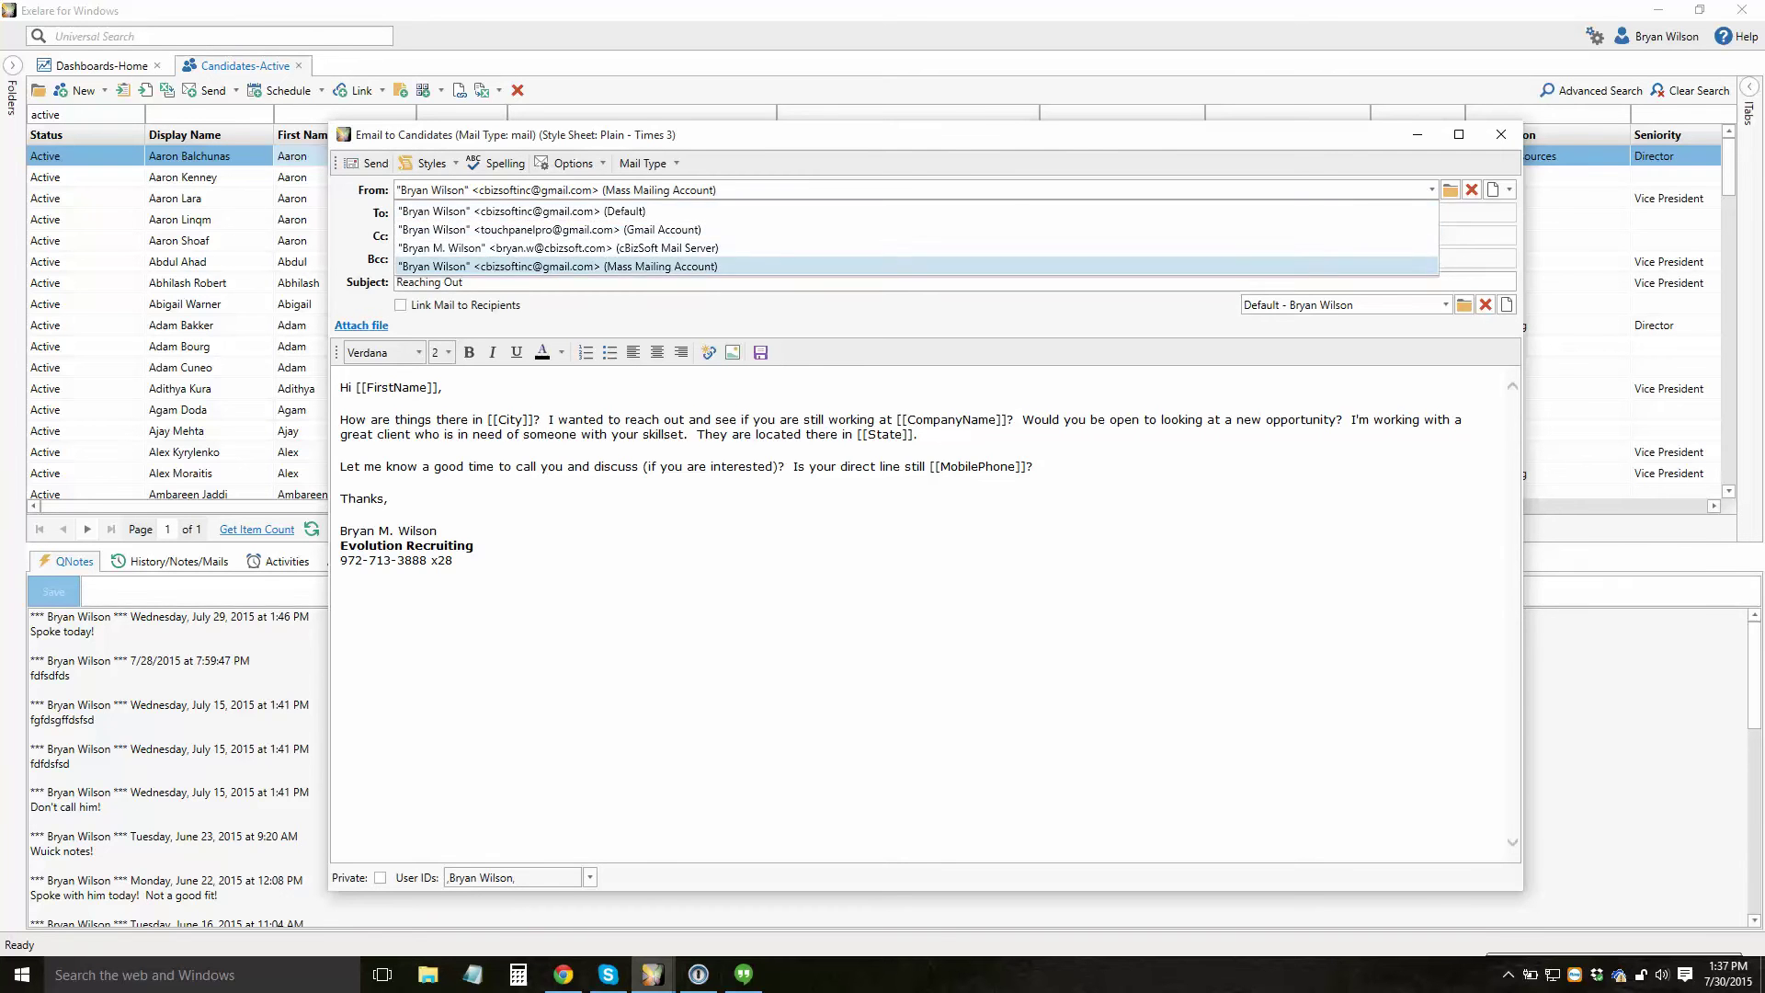
key(Up)
key(Up)
key(Up)
key(Down)
key(Down)
key(Down)
key(Up)
key(Up)
key(Up)
key(Down)
key(Down)
key(Down)
key(Up)
key(Down)
key(Up)
key(Up)
key(Up)
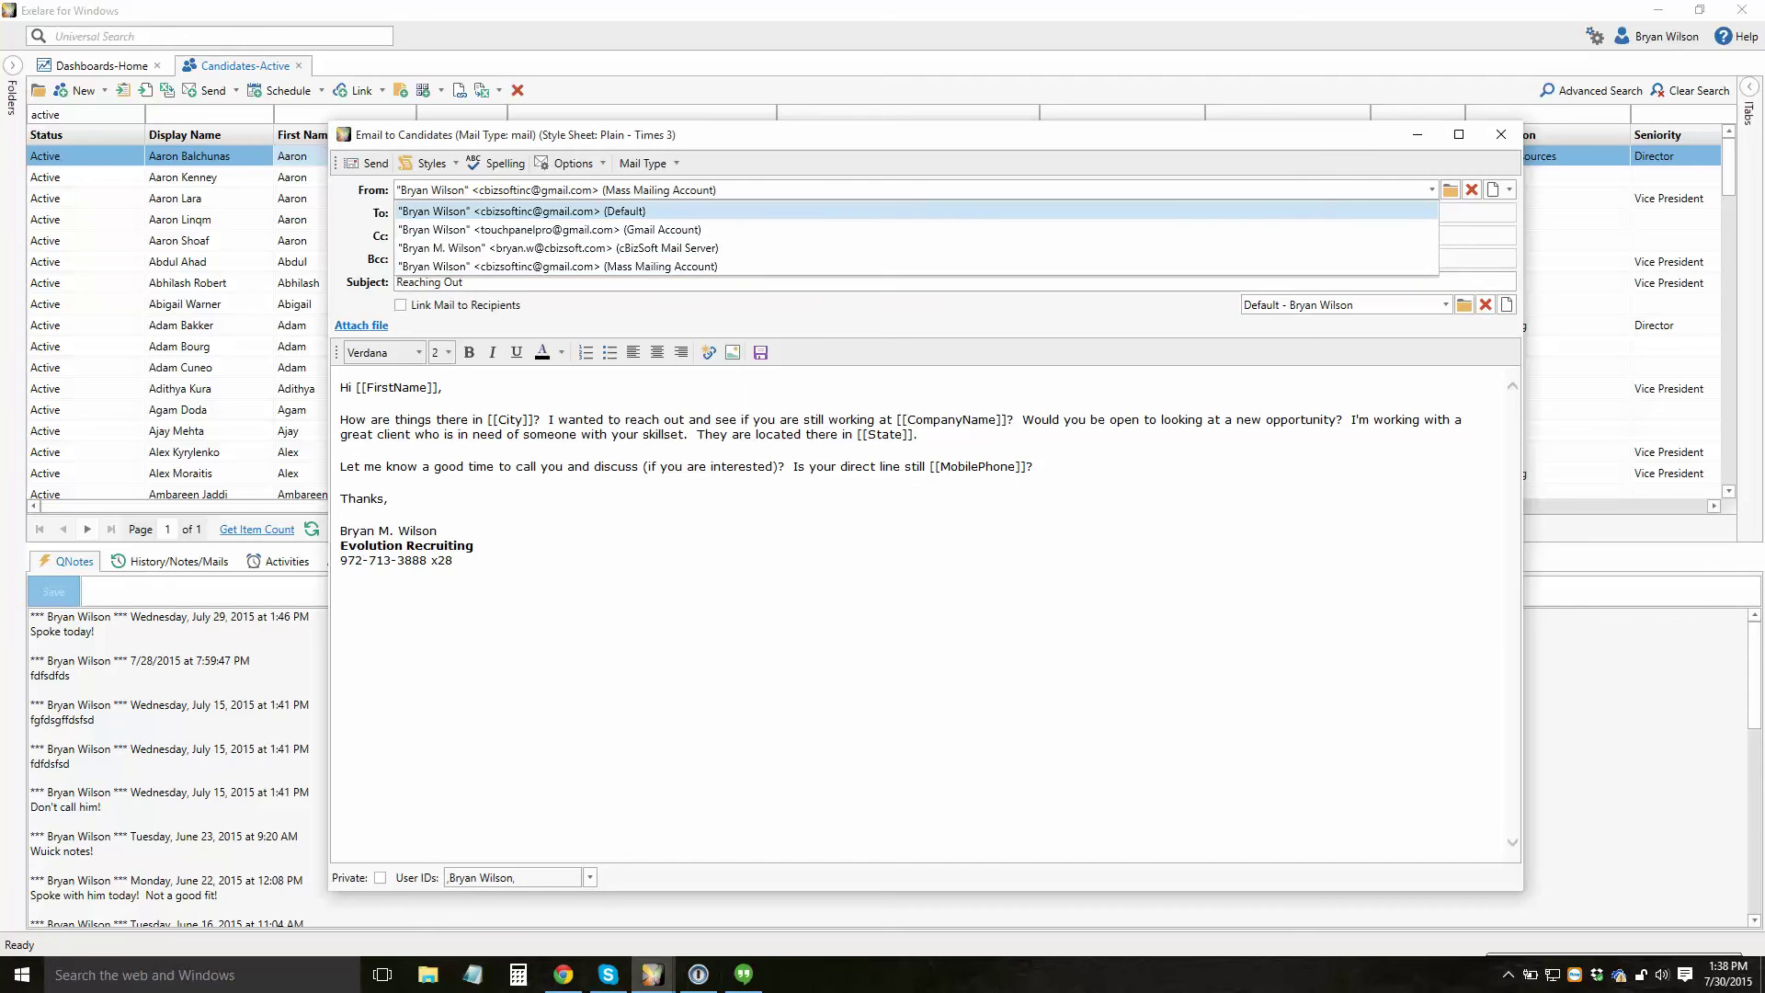
key(Up)
key(Up)
key(Up)
key(Down)
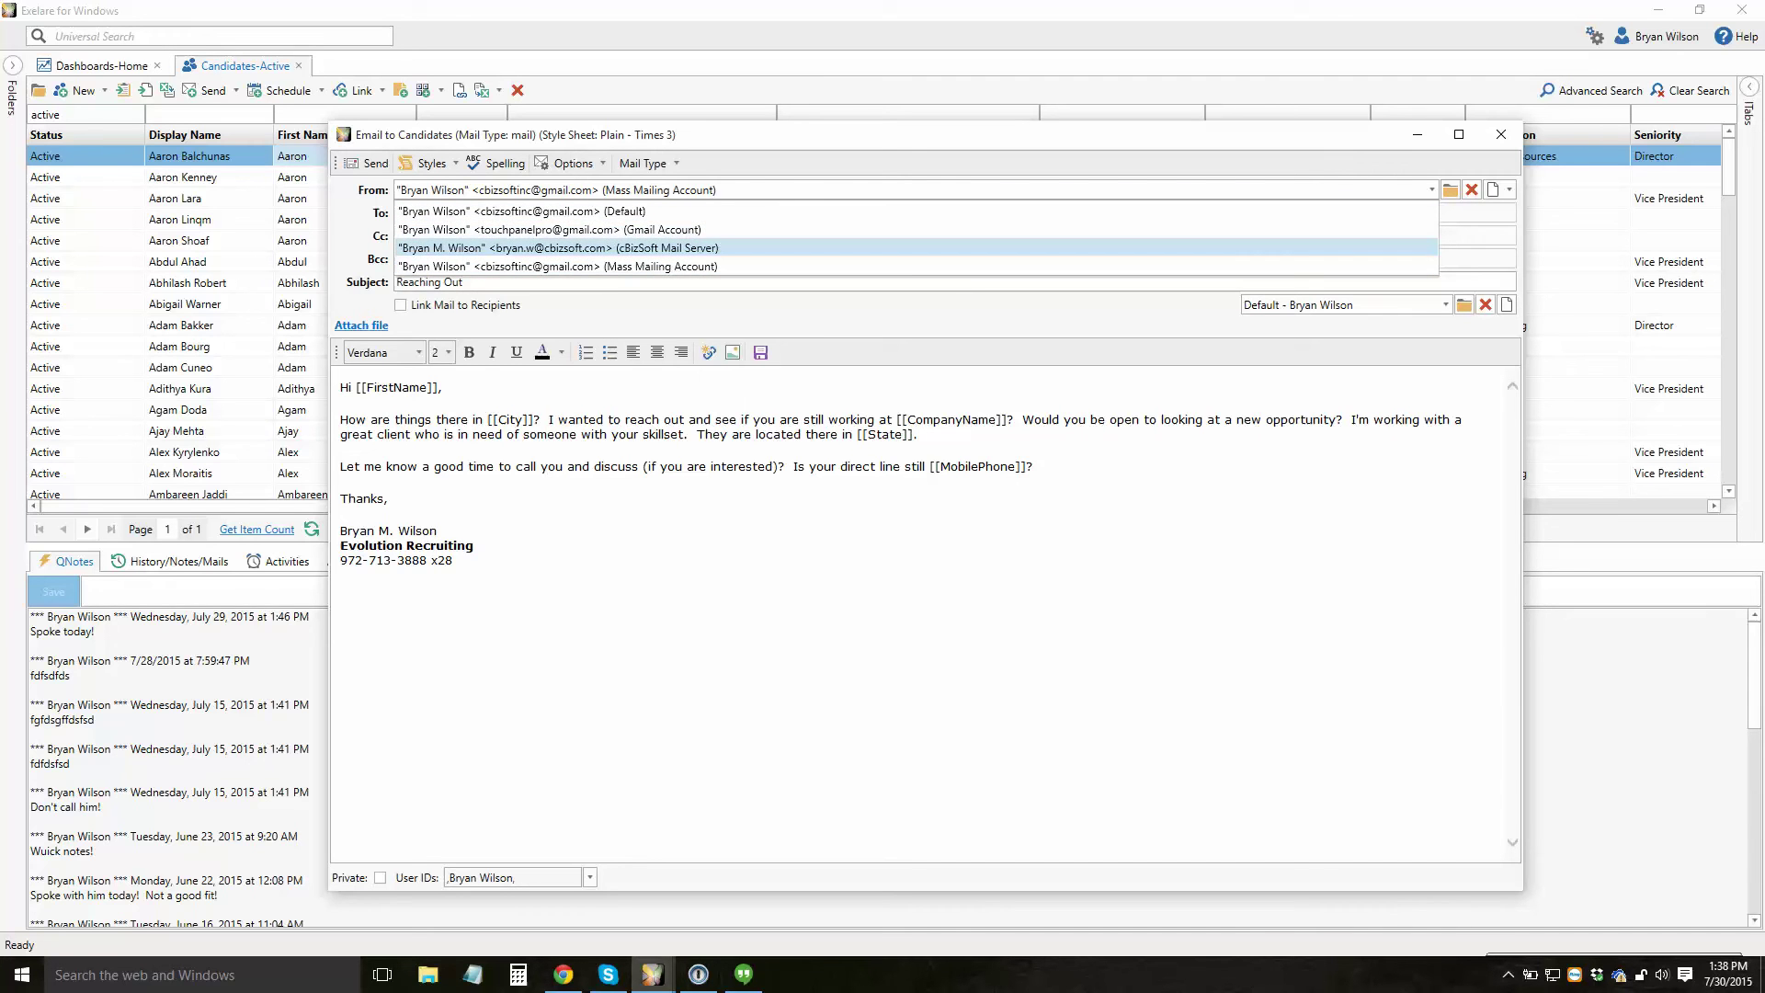
key(Up)
key(Up)
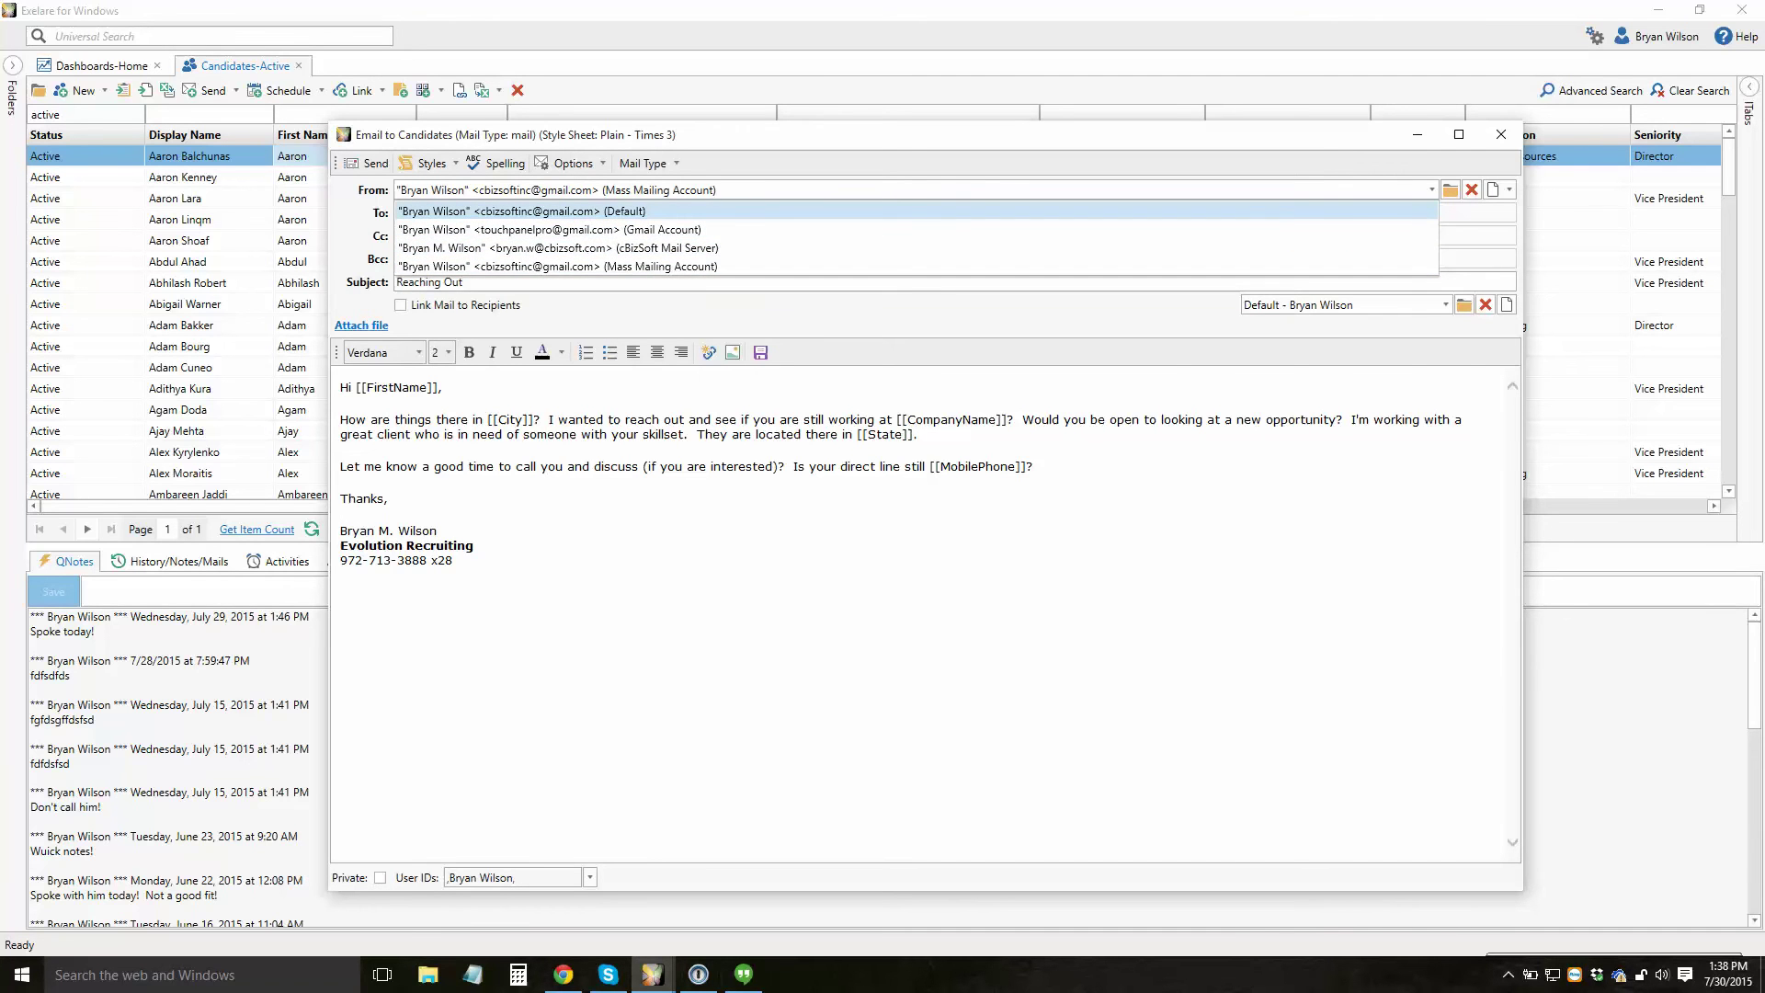
key(Return)
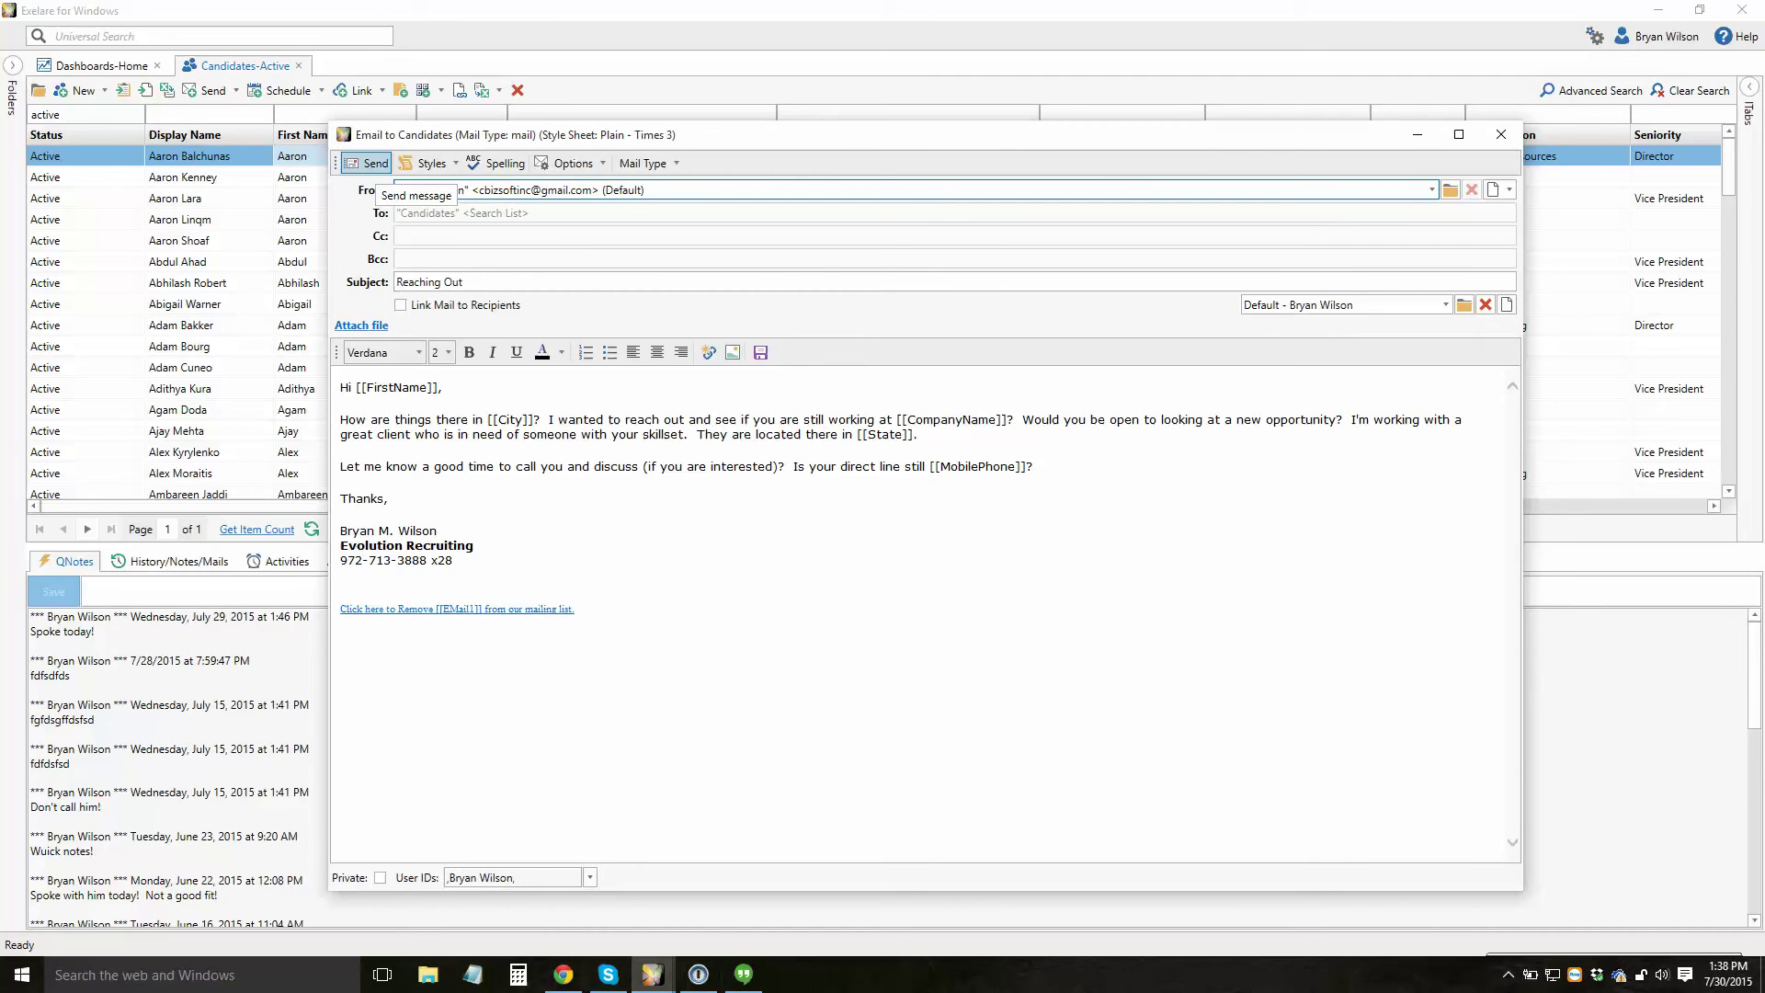
Examine the mailing-list removal link at the end of the email's body and the available style sheets
click(956, 282)
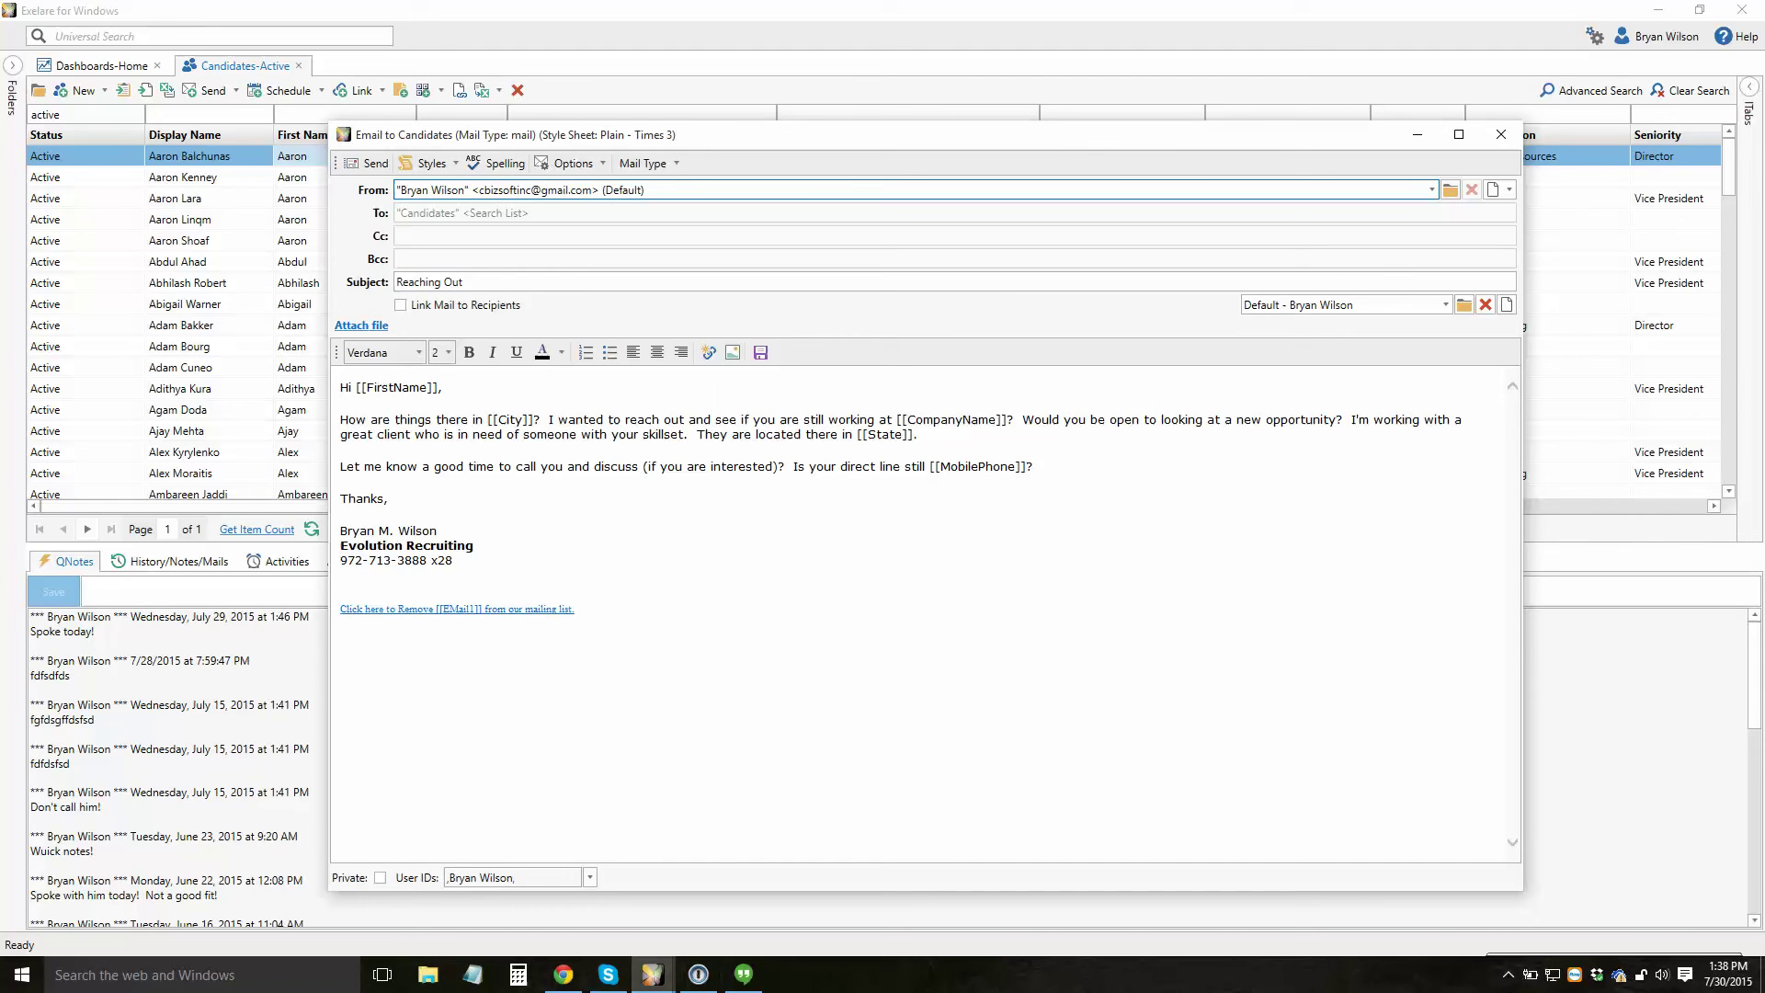
drag(576, 609, 340, 609)
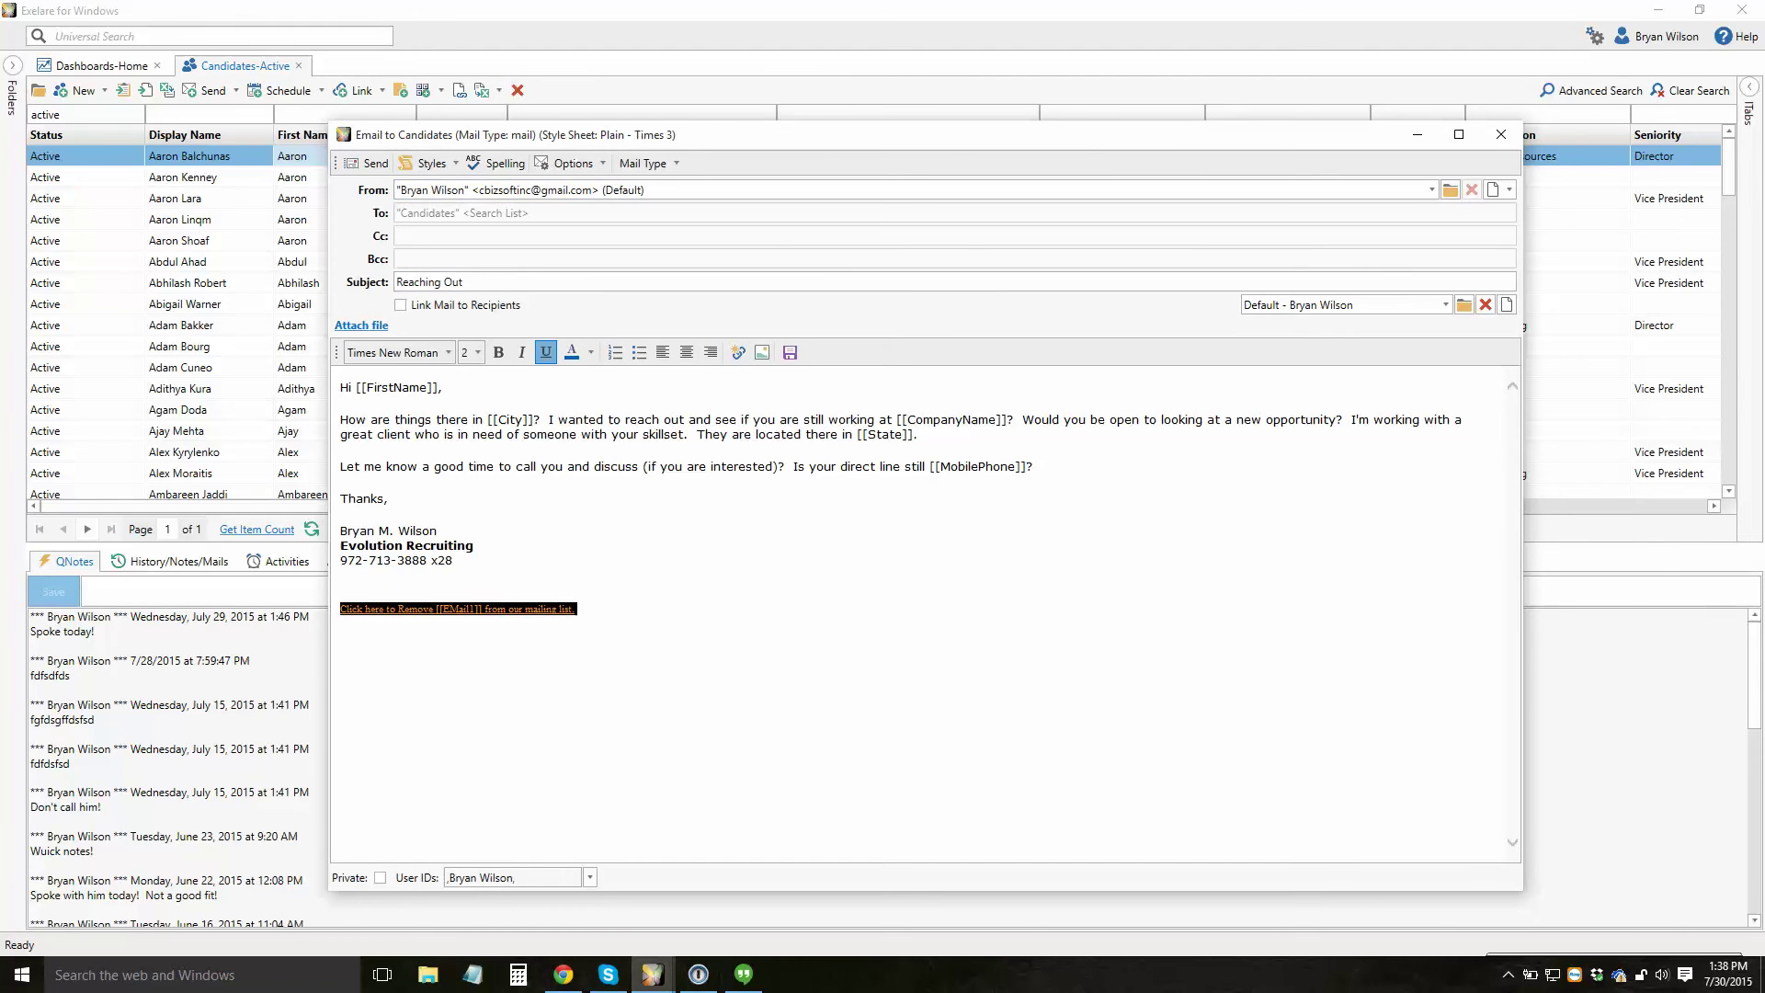
click(577, 609)
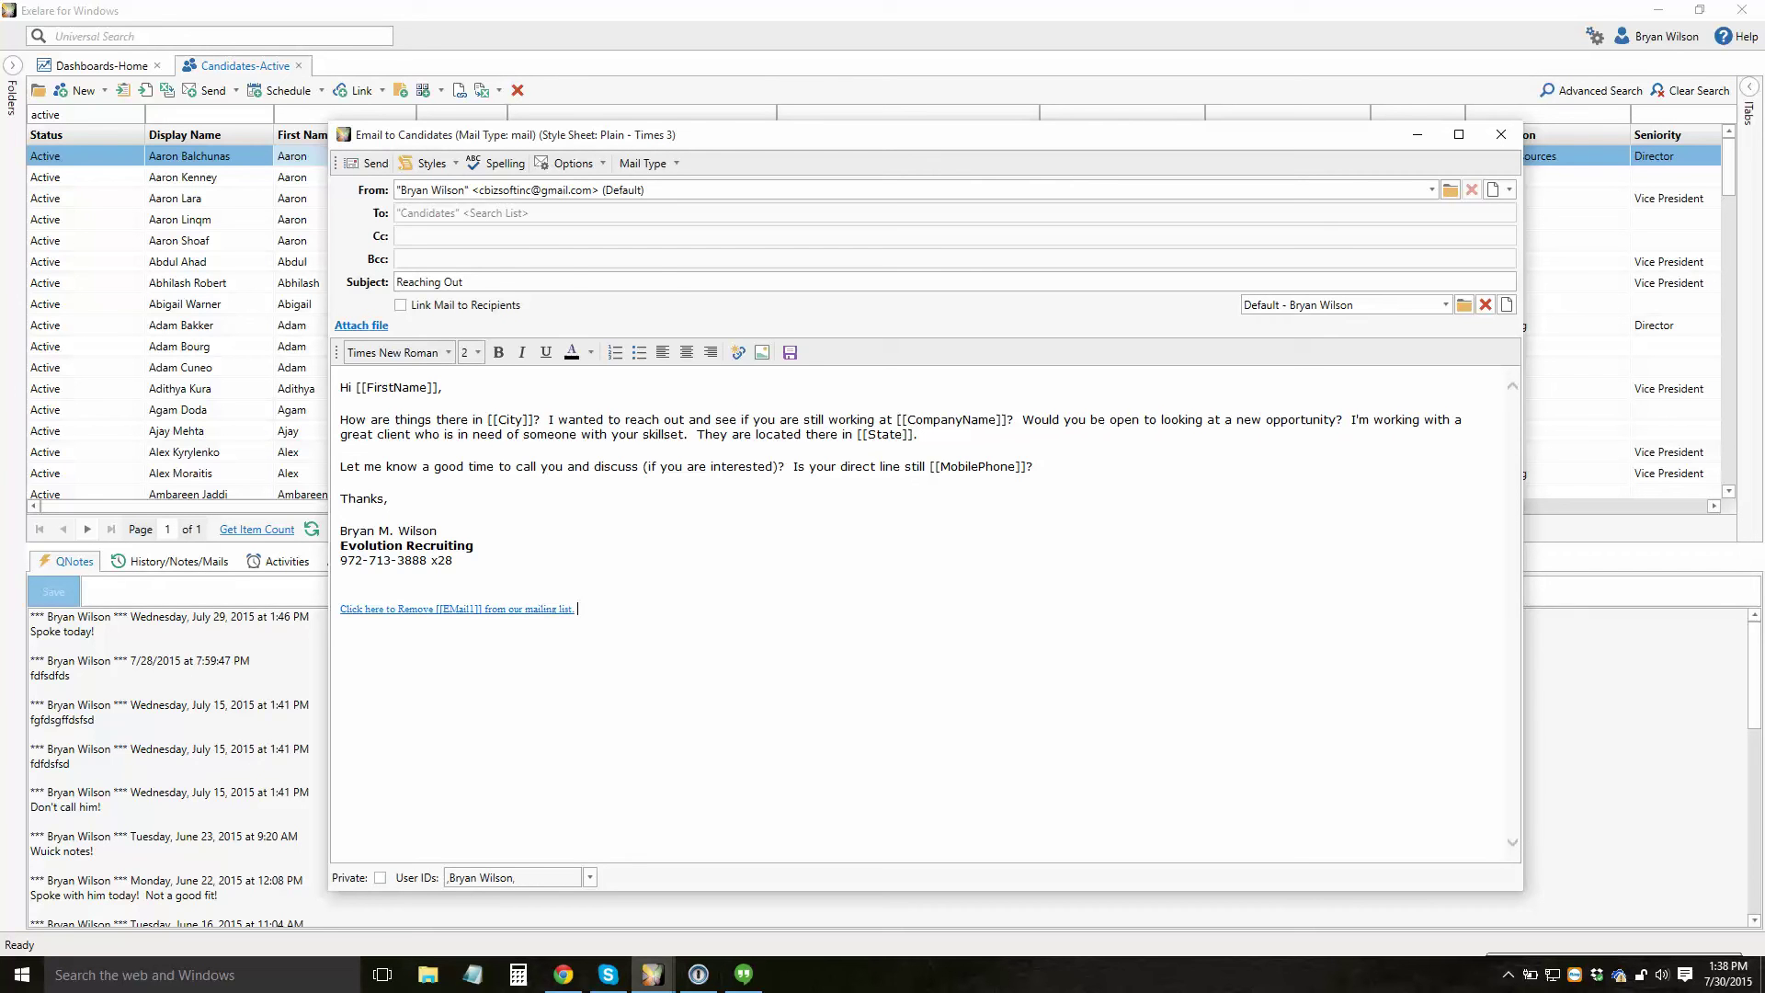
click(429, 163)
mouse_move(456, 186)
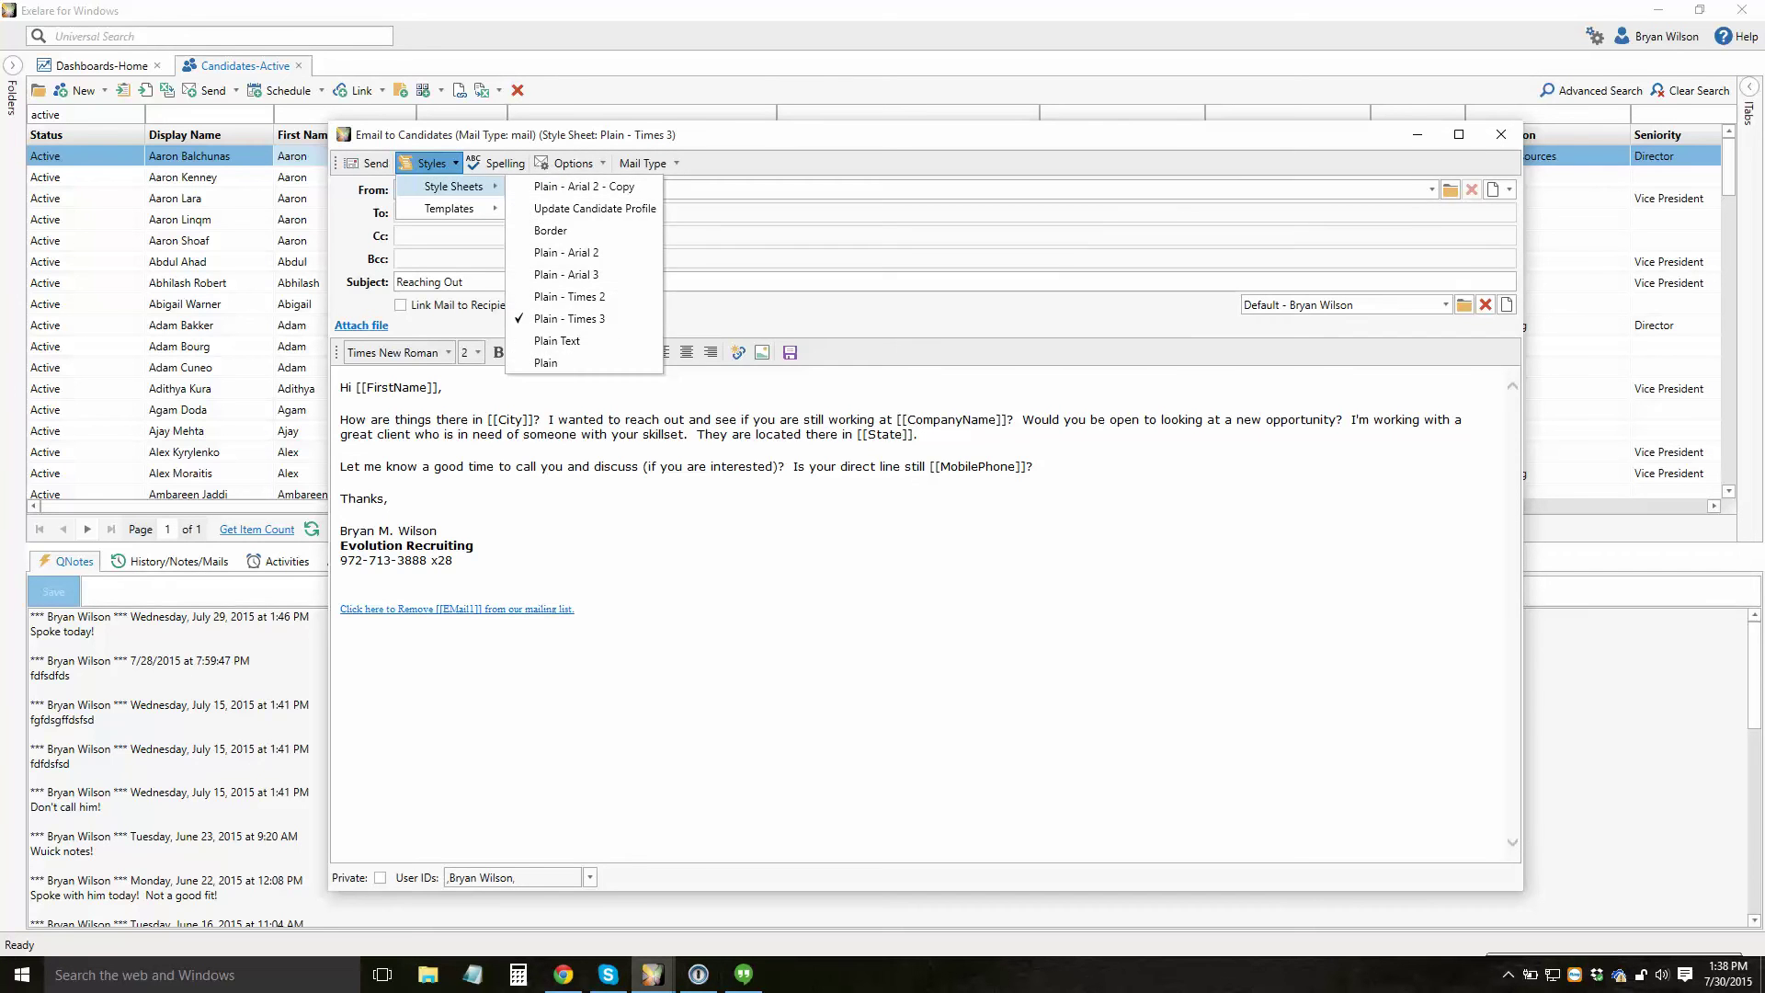
key(Escape)
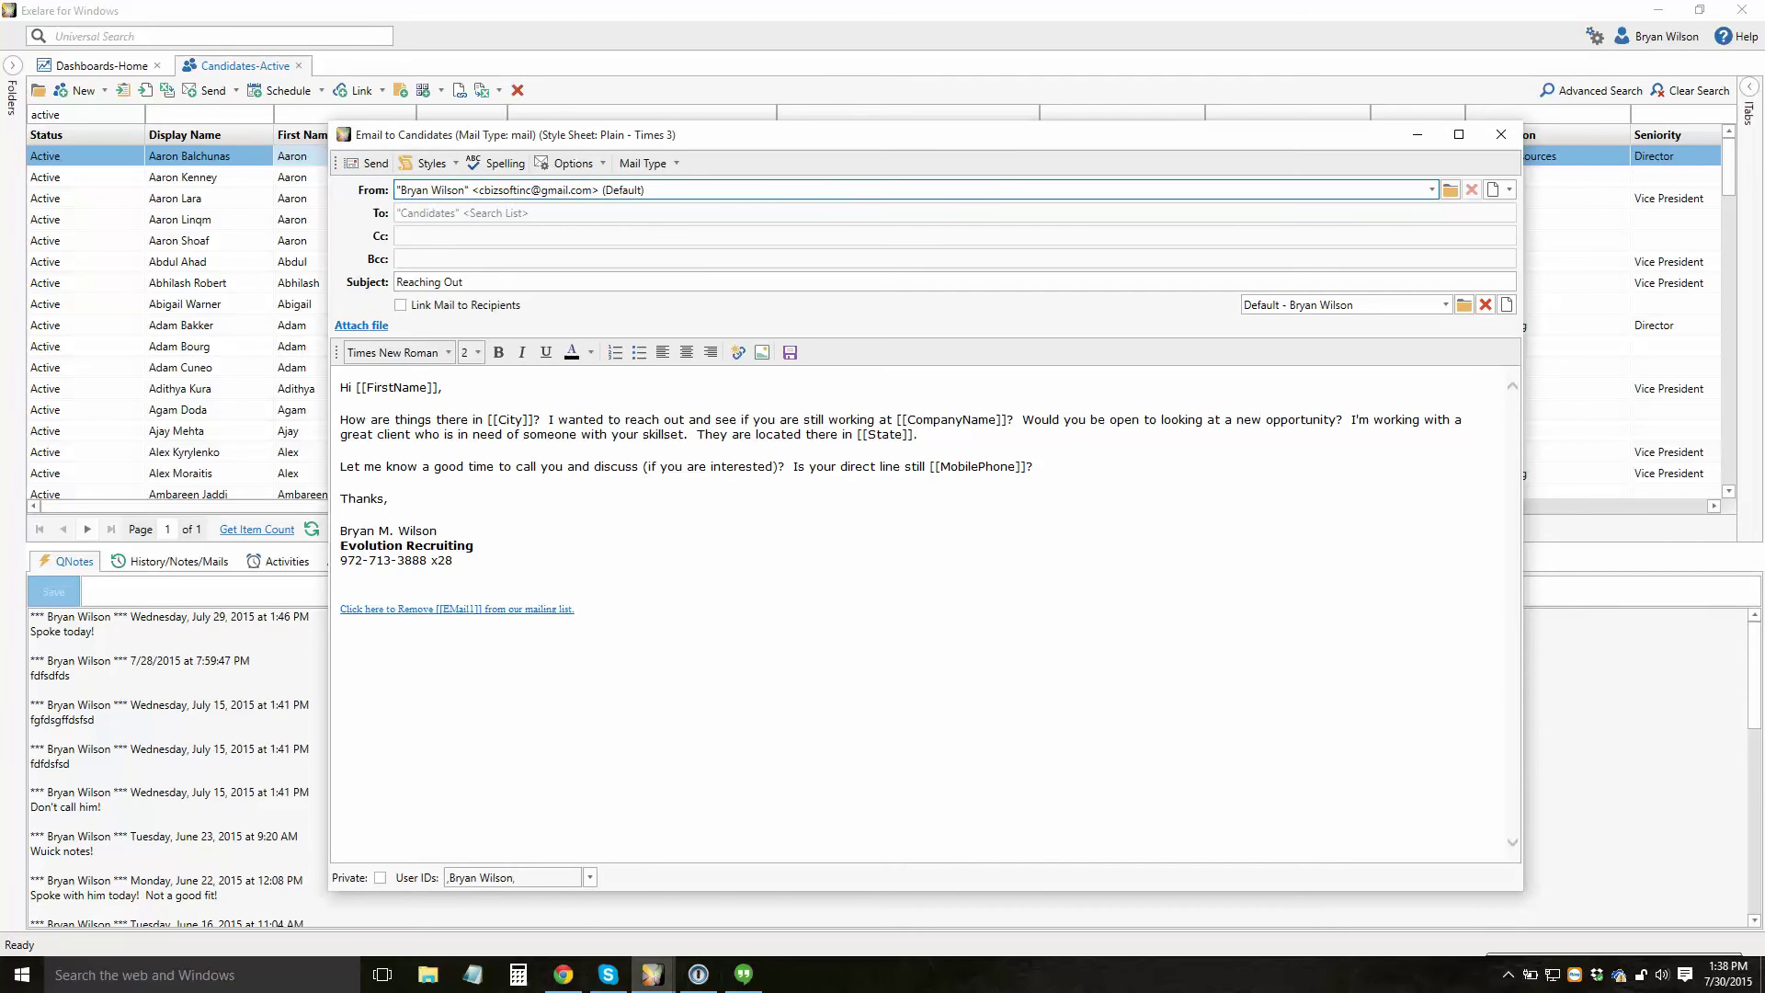
Check the email's list of sending accounts once more, then close the email without sending it
click(1431, 189)
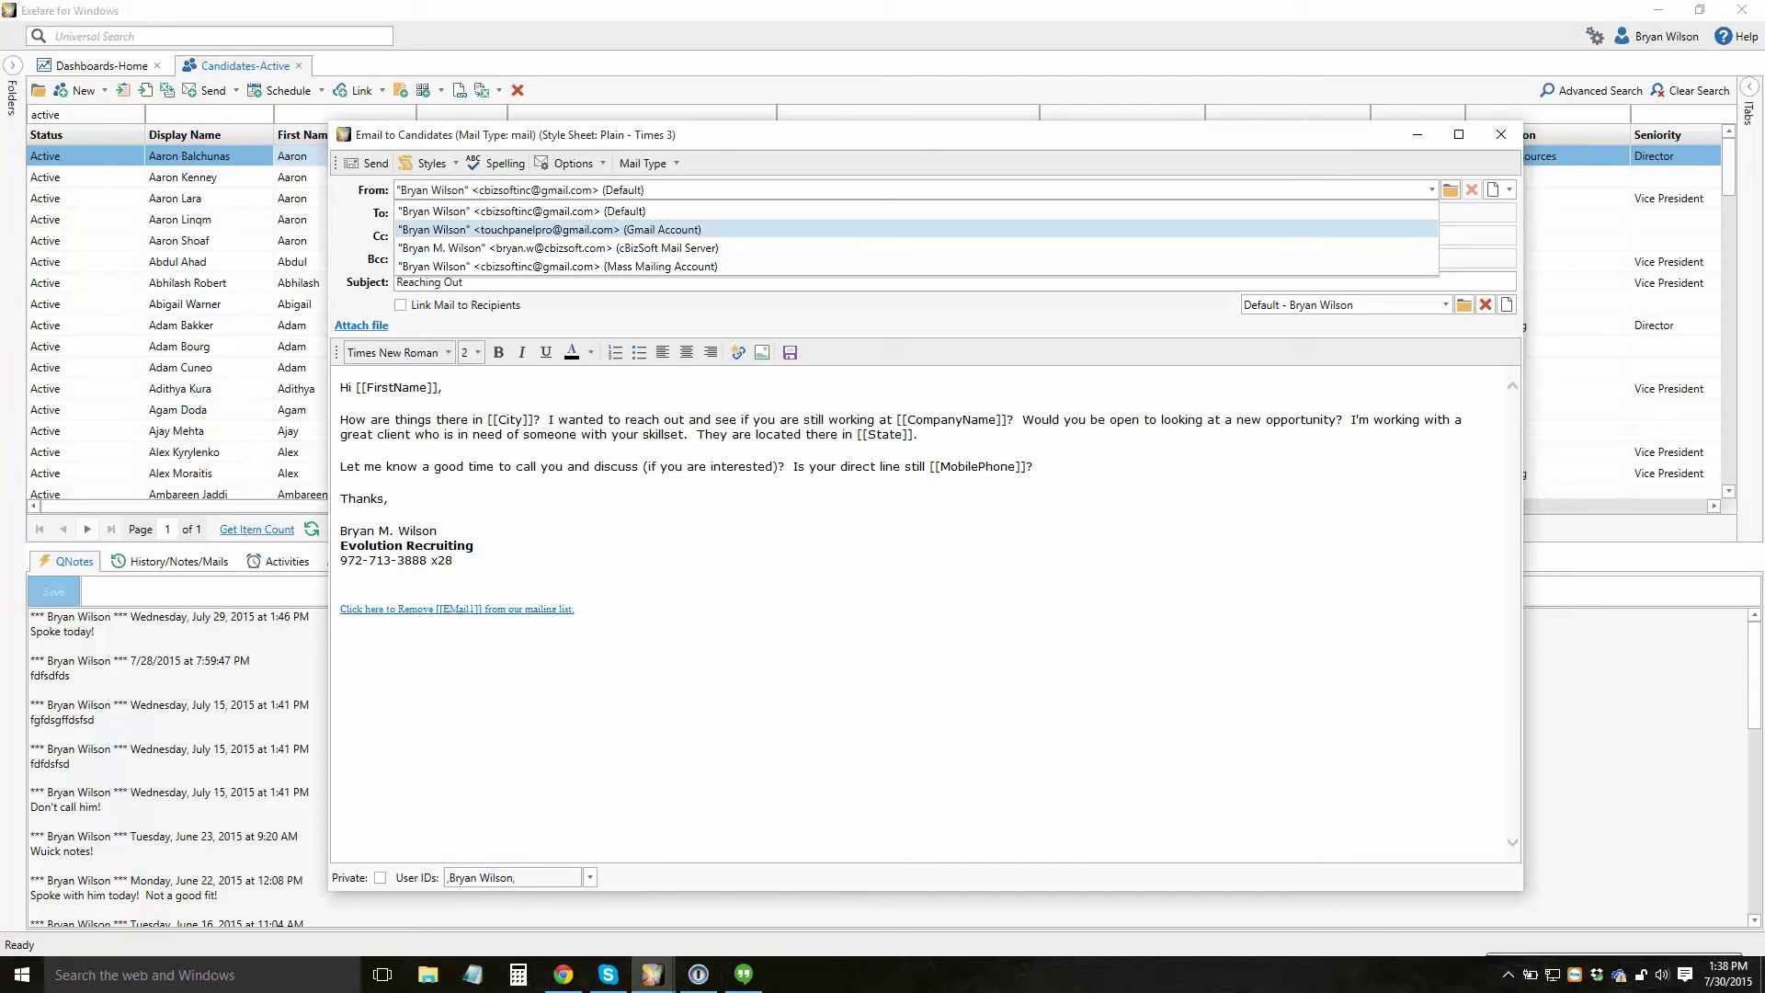
key(Escape)
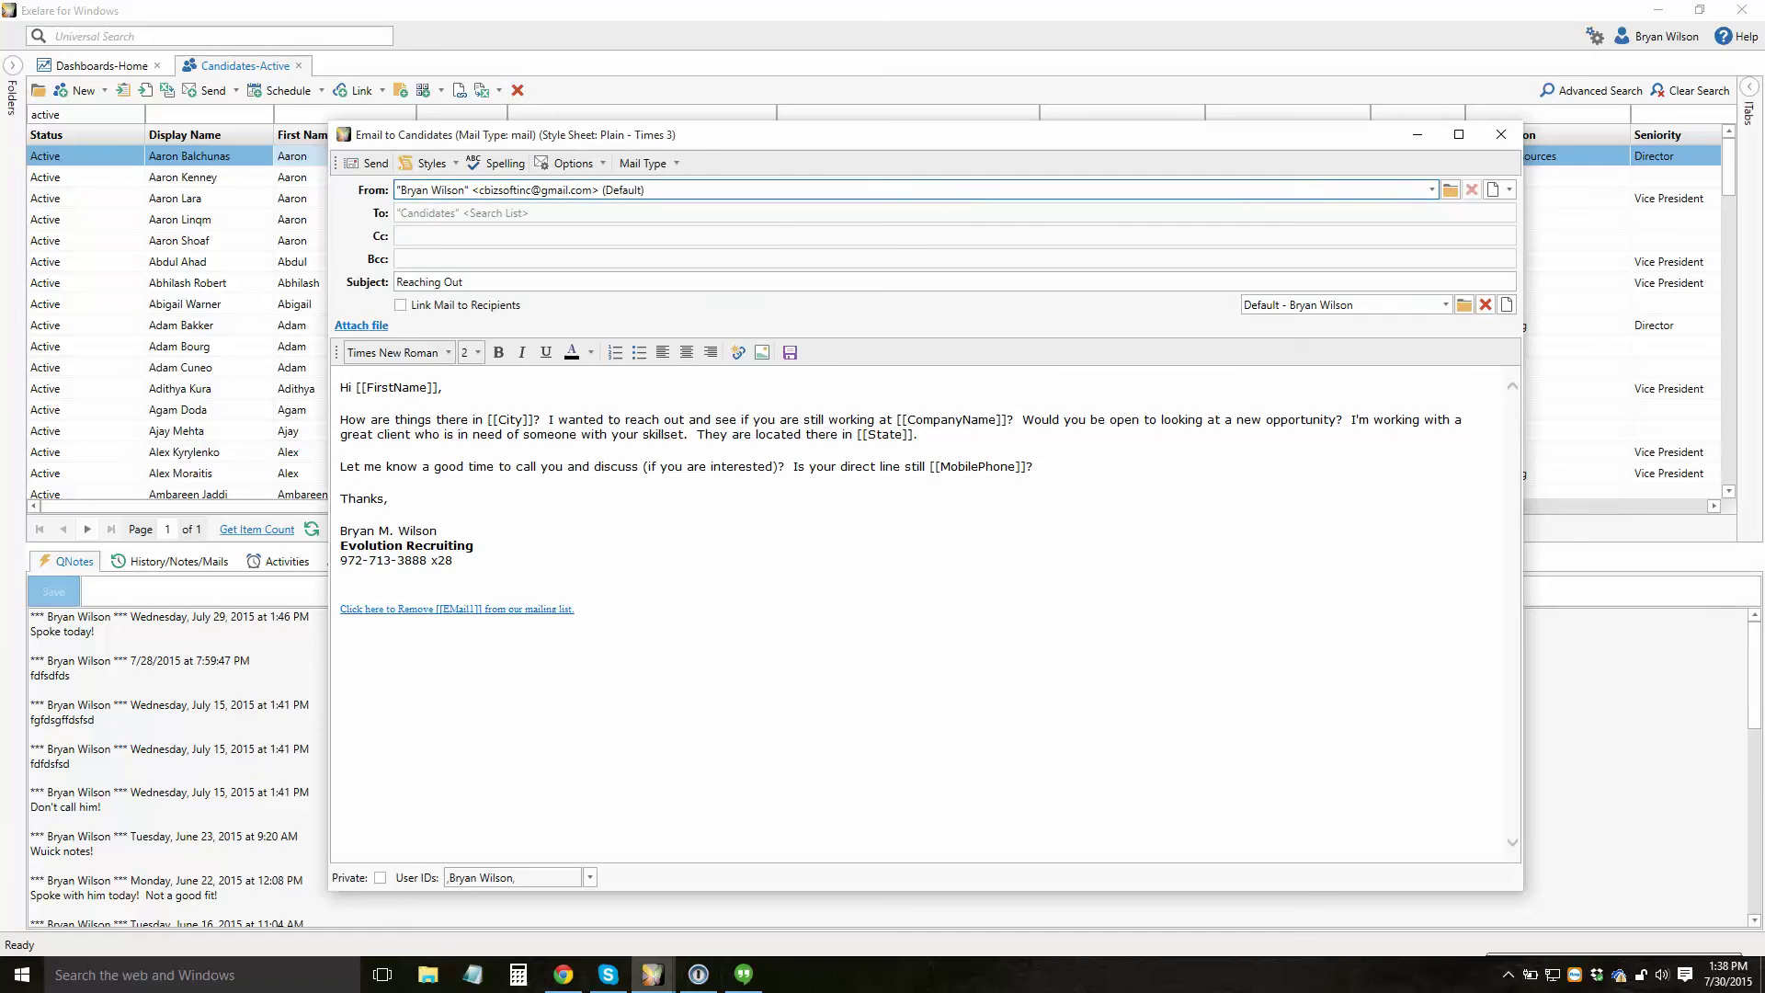
click(1501, 135)
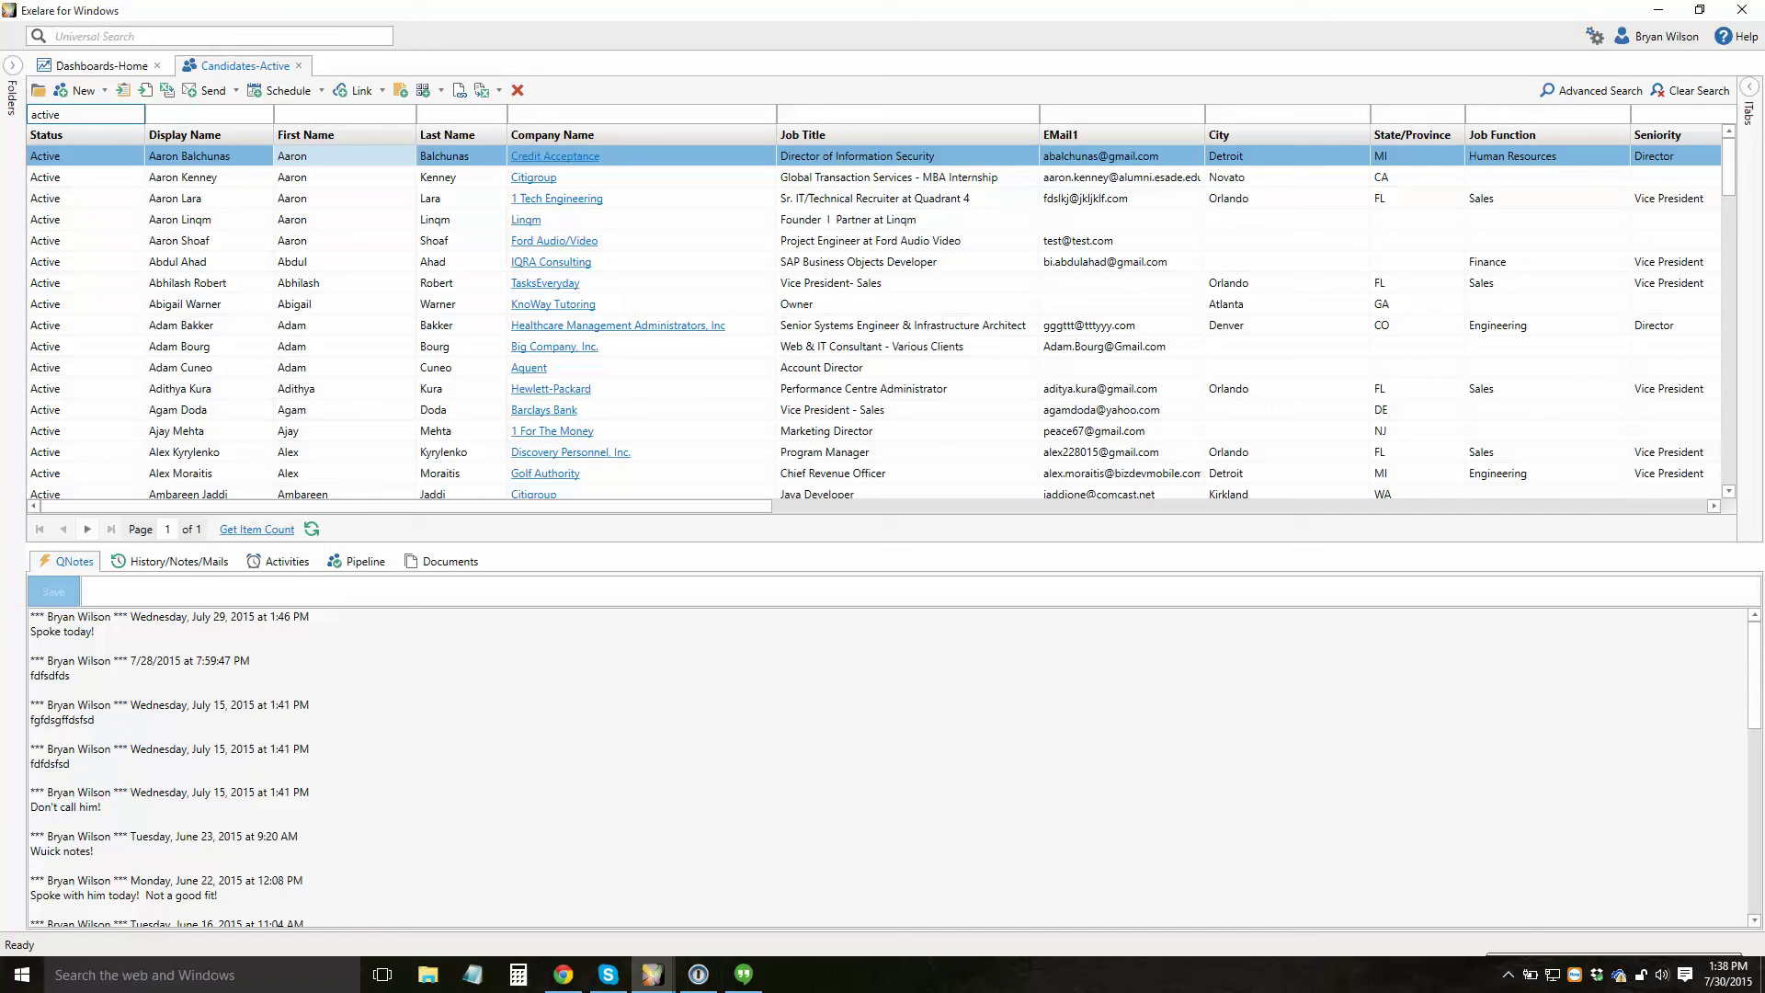
Open the email settings in User Options and review the default account's email name and address
click(1596, 36)
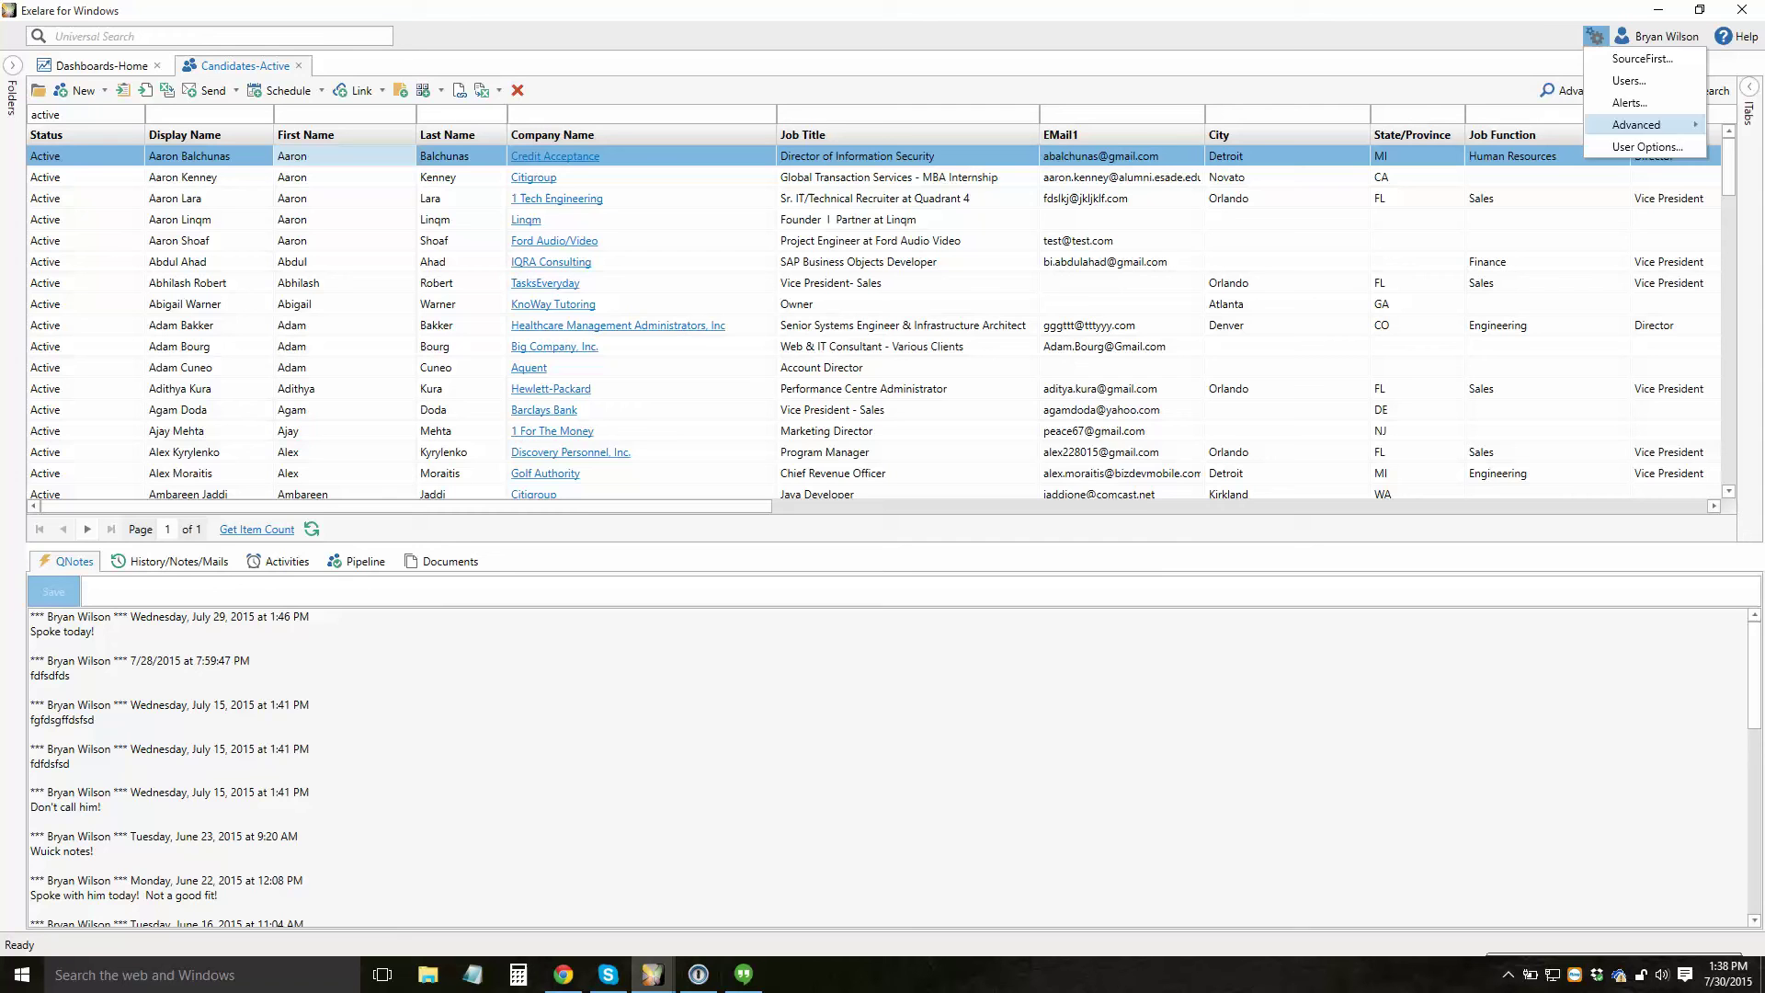
click(1647, 147)
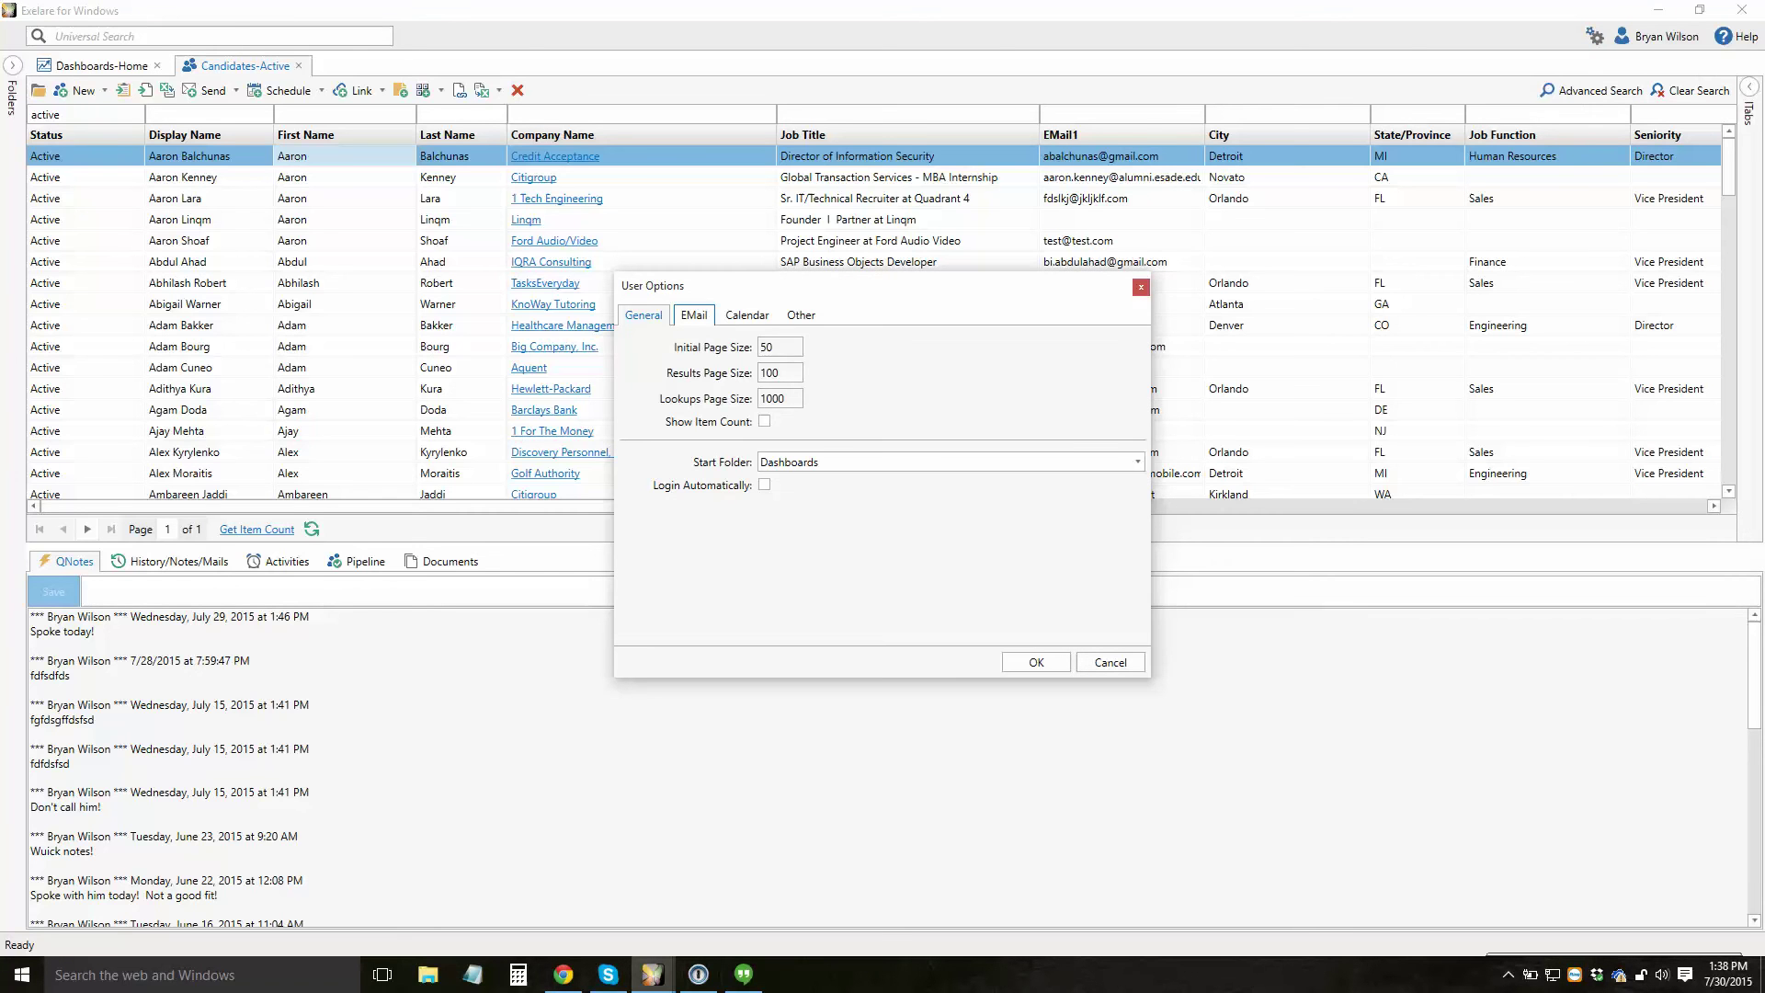
click(694, 315)
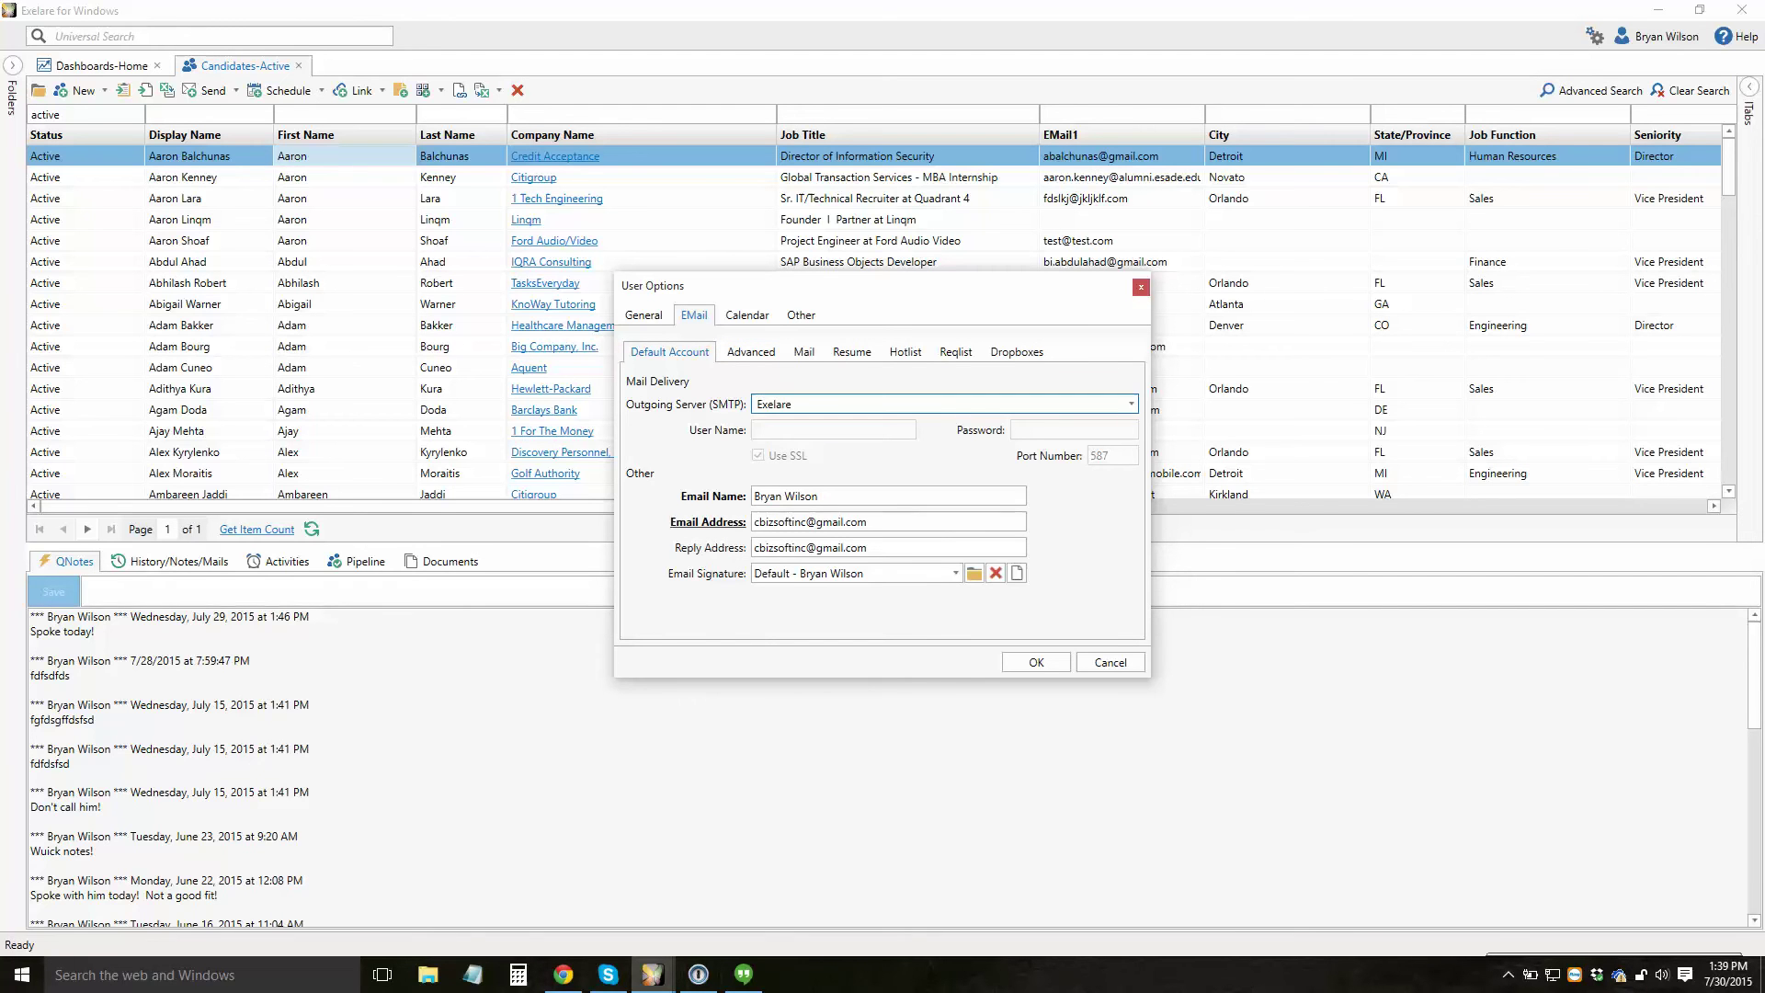
click(817, 496)
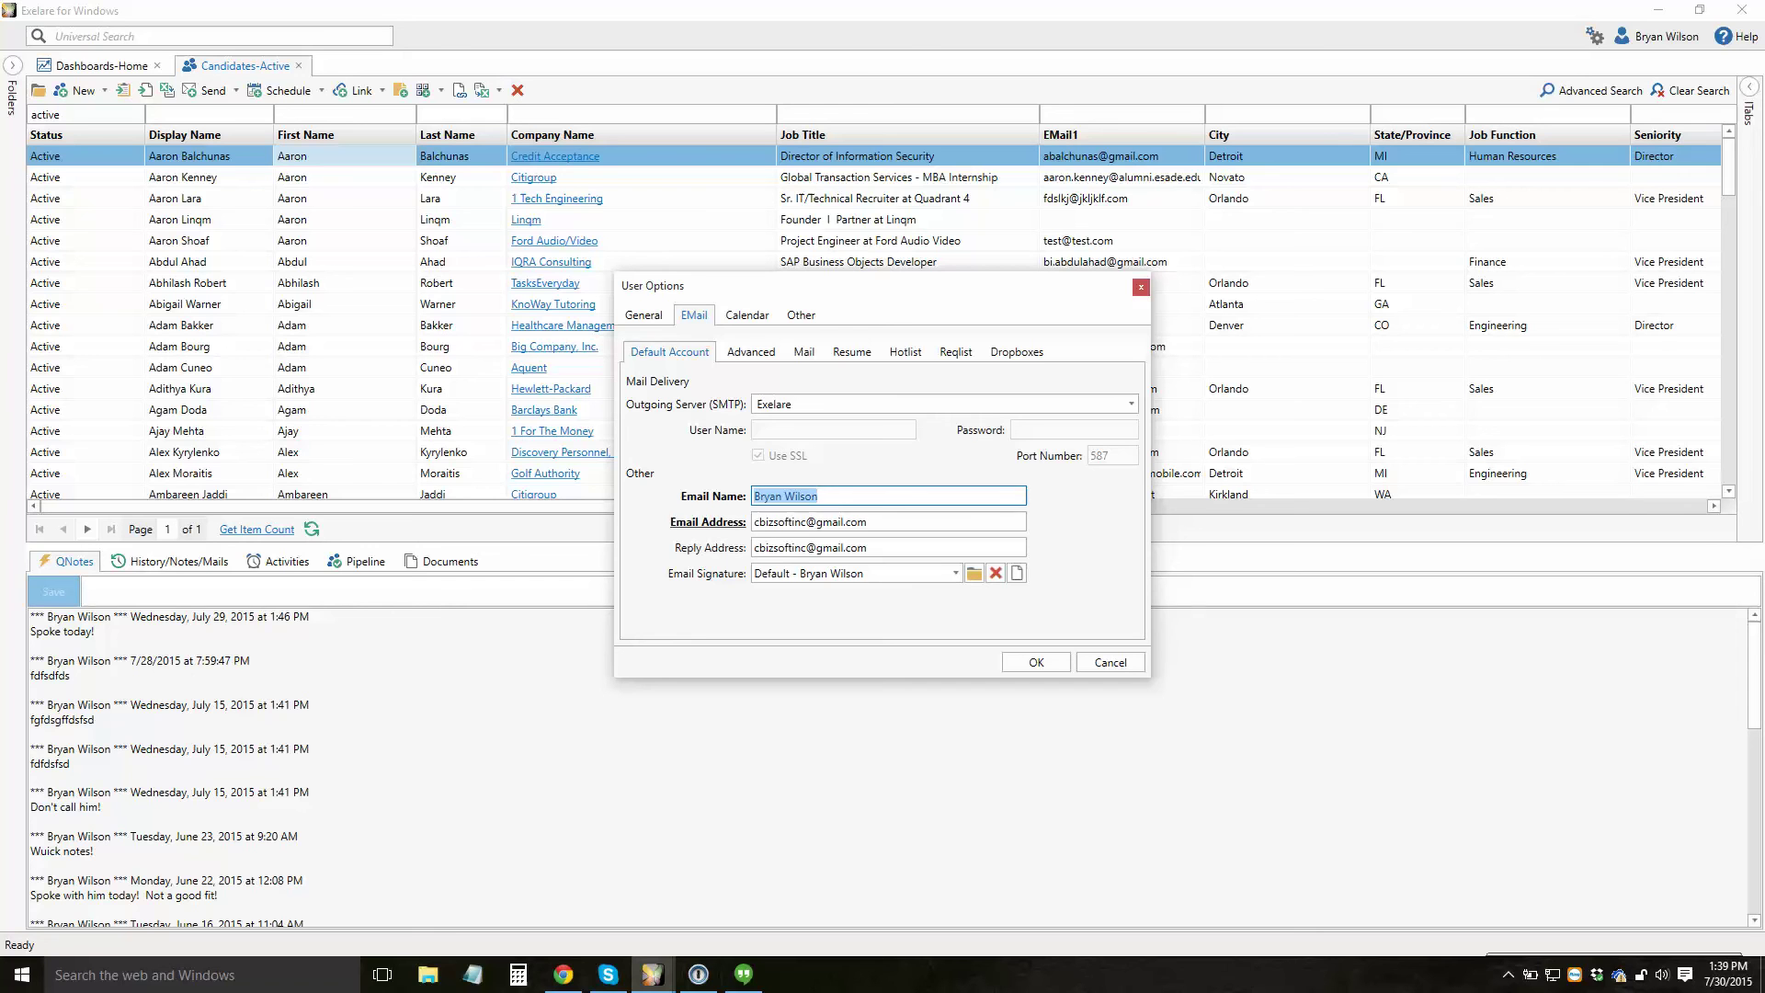
click(810, 522)
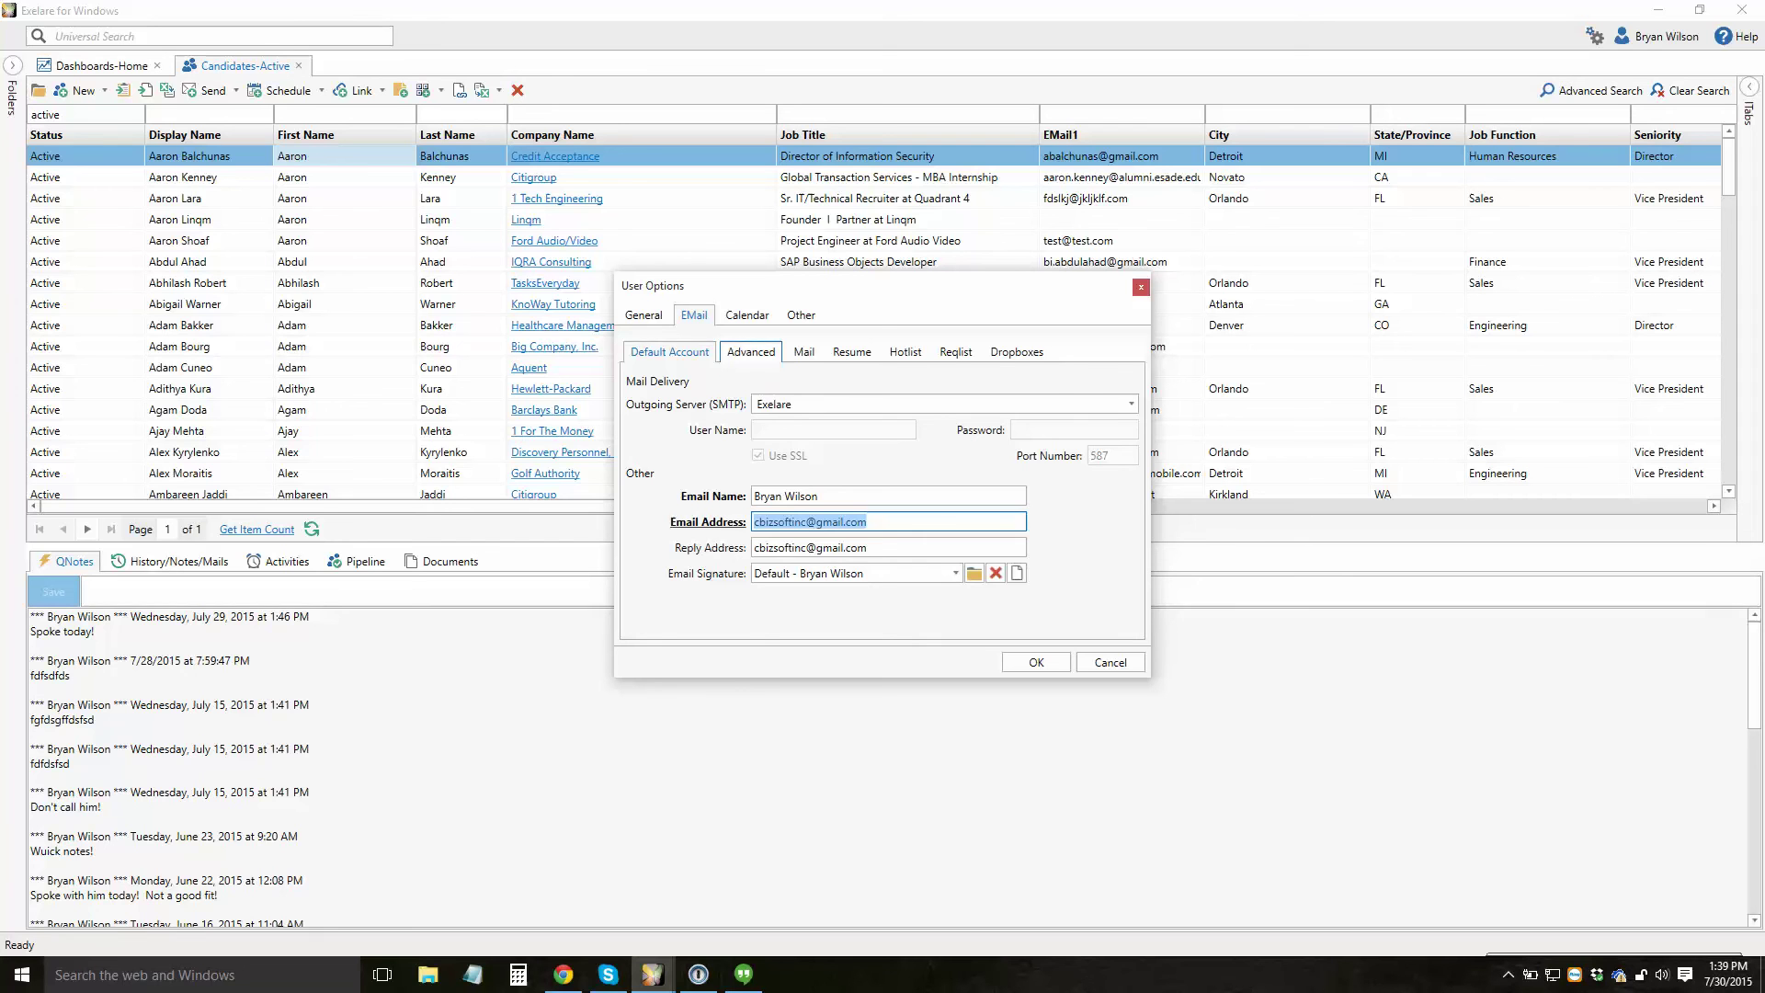
Review the additional accounts and identities in the advanced email options
click(752, 351)
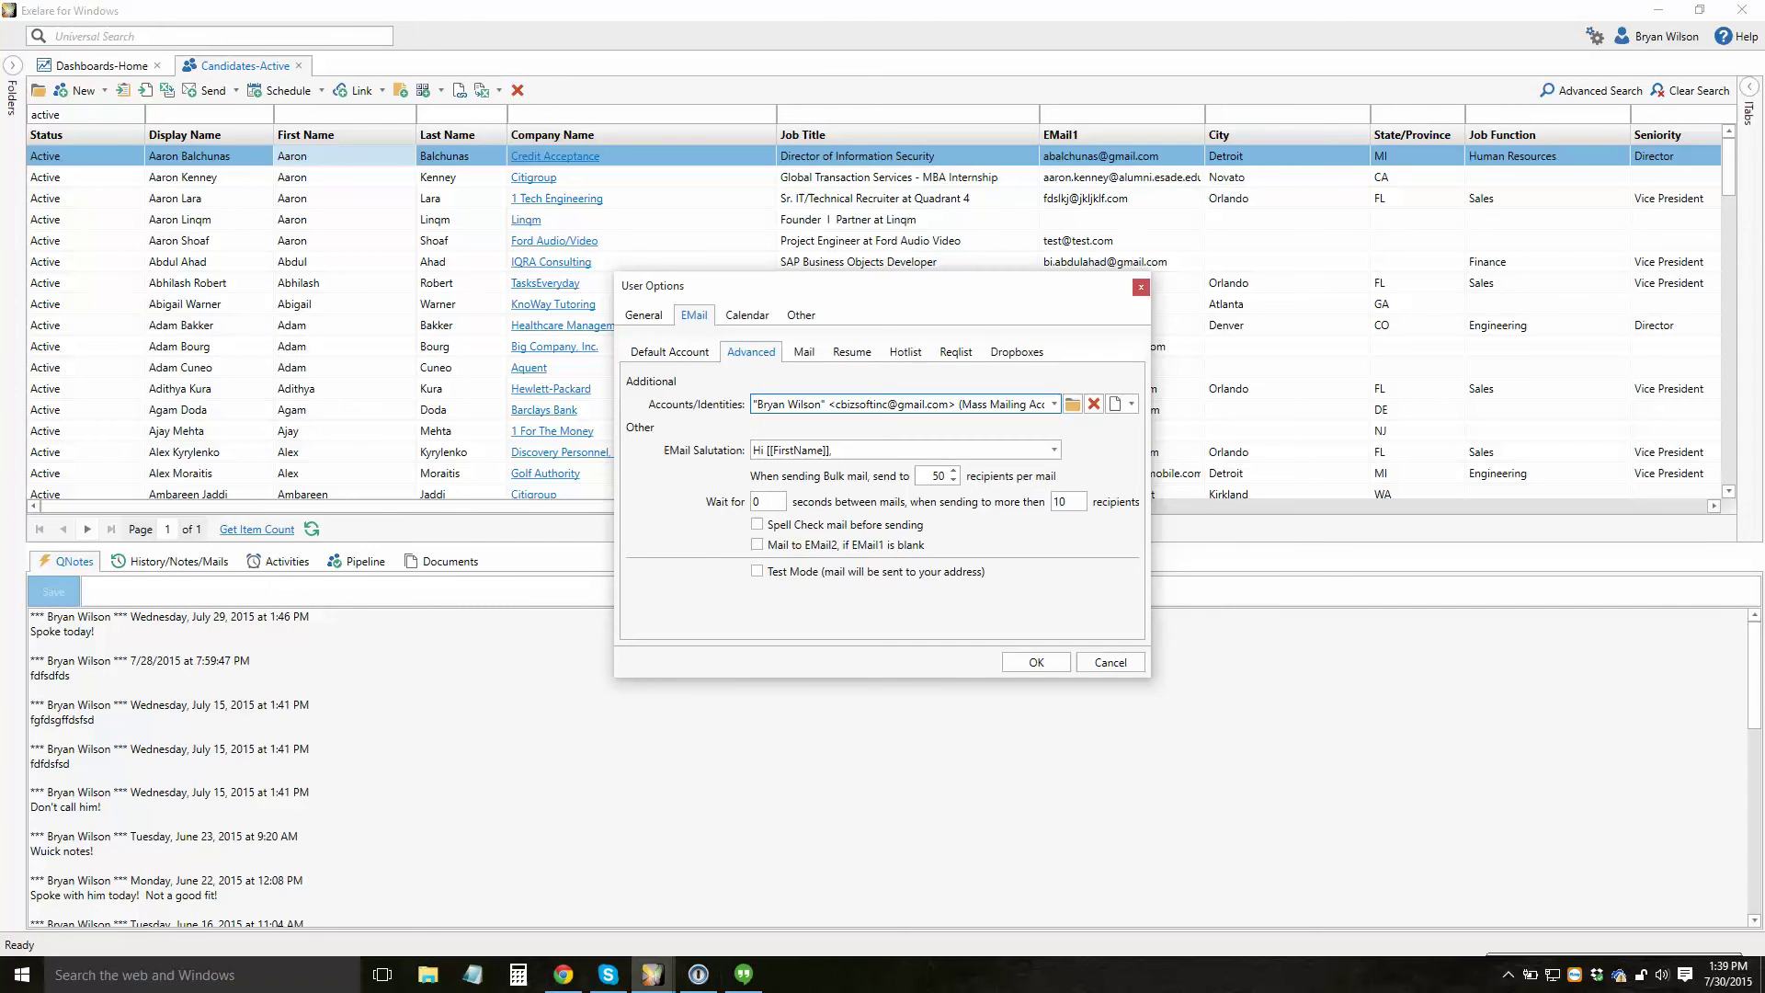
click(1055, 404)
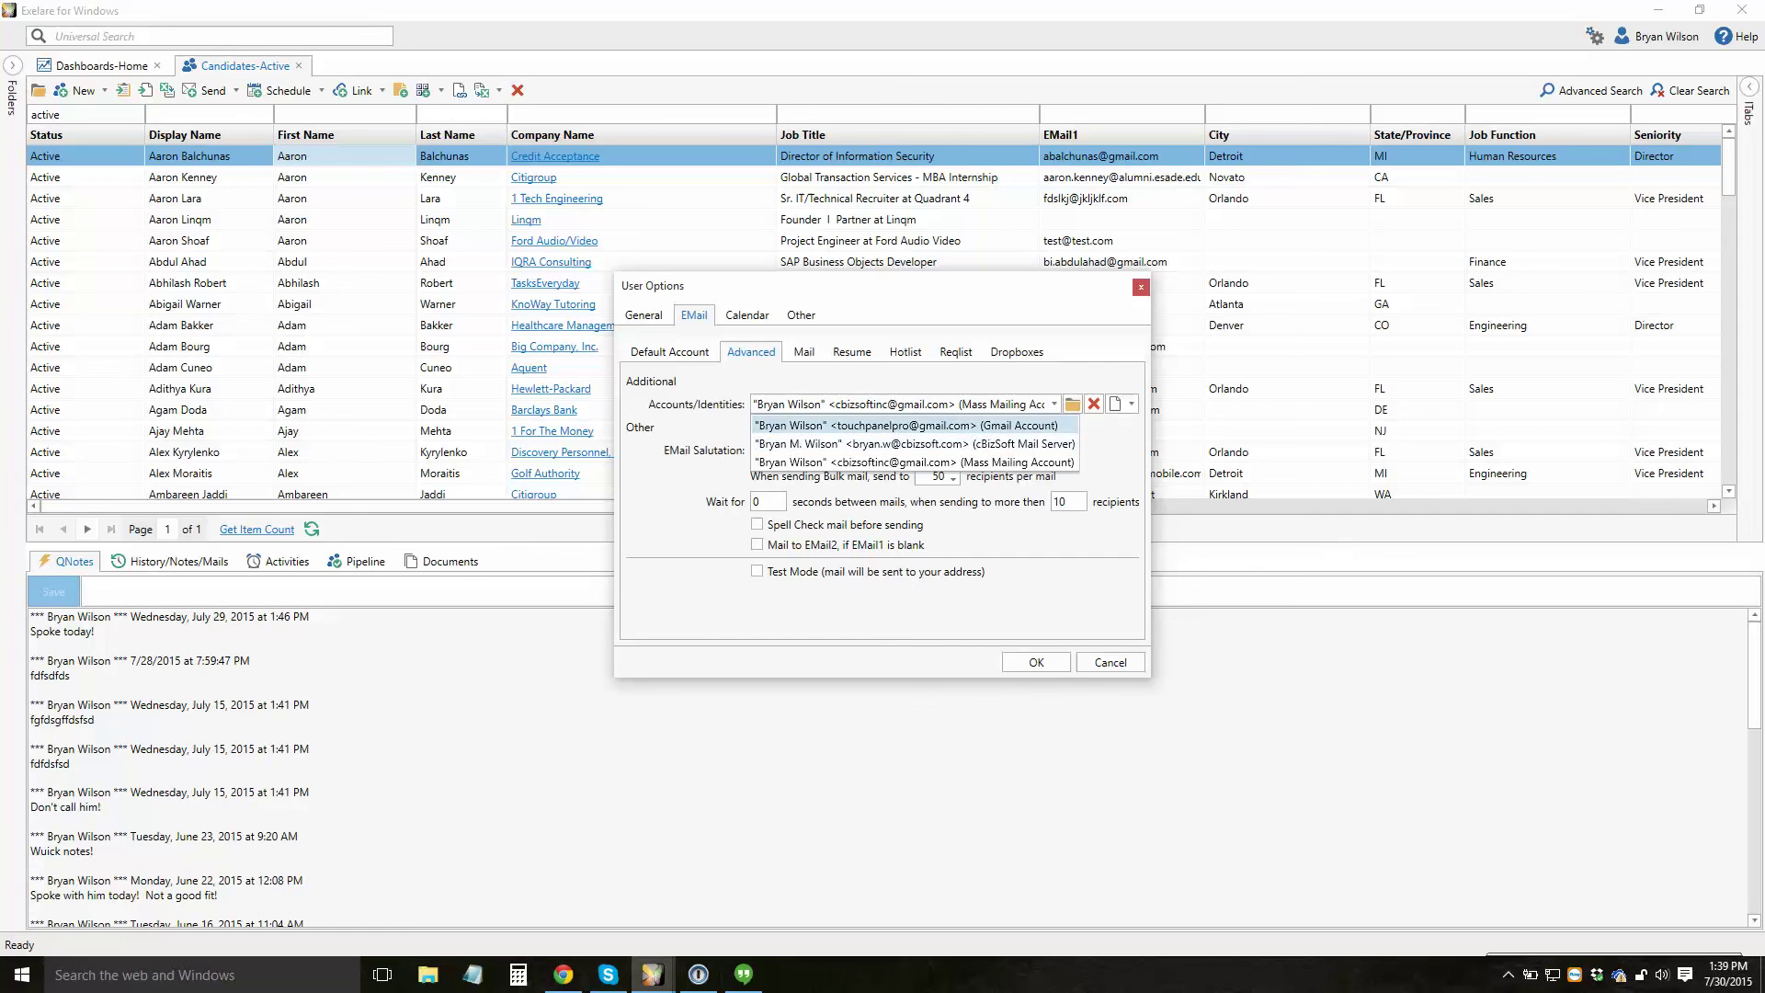
click(936, 404)
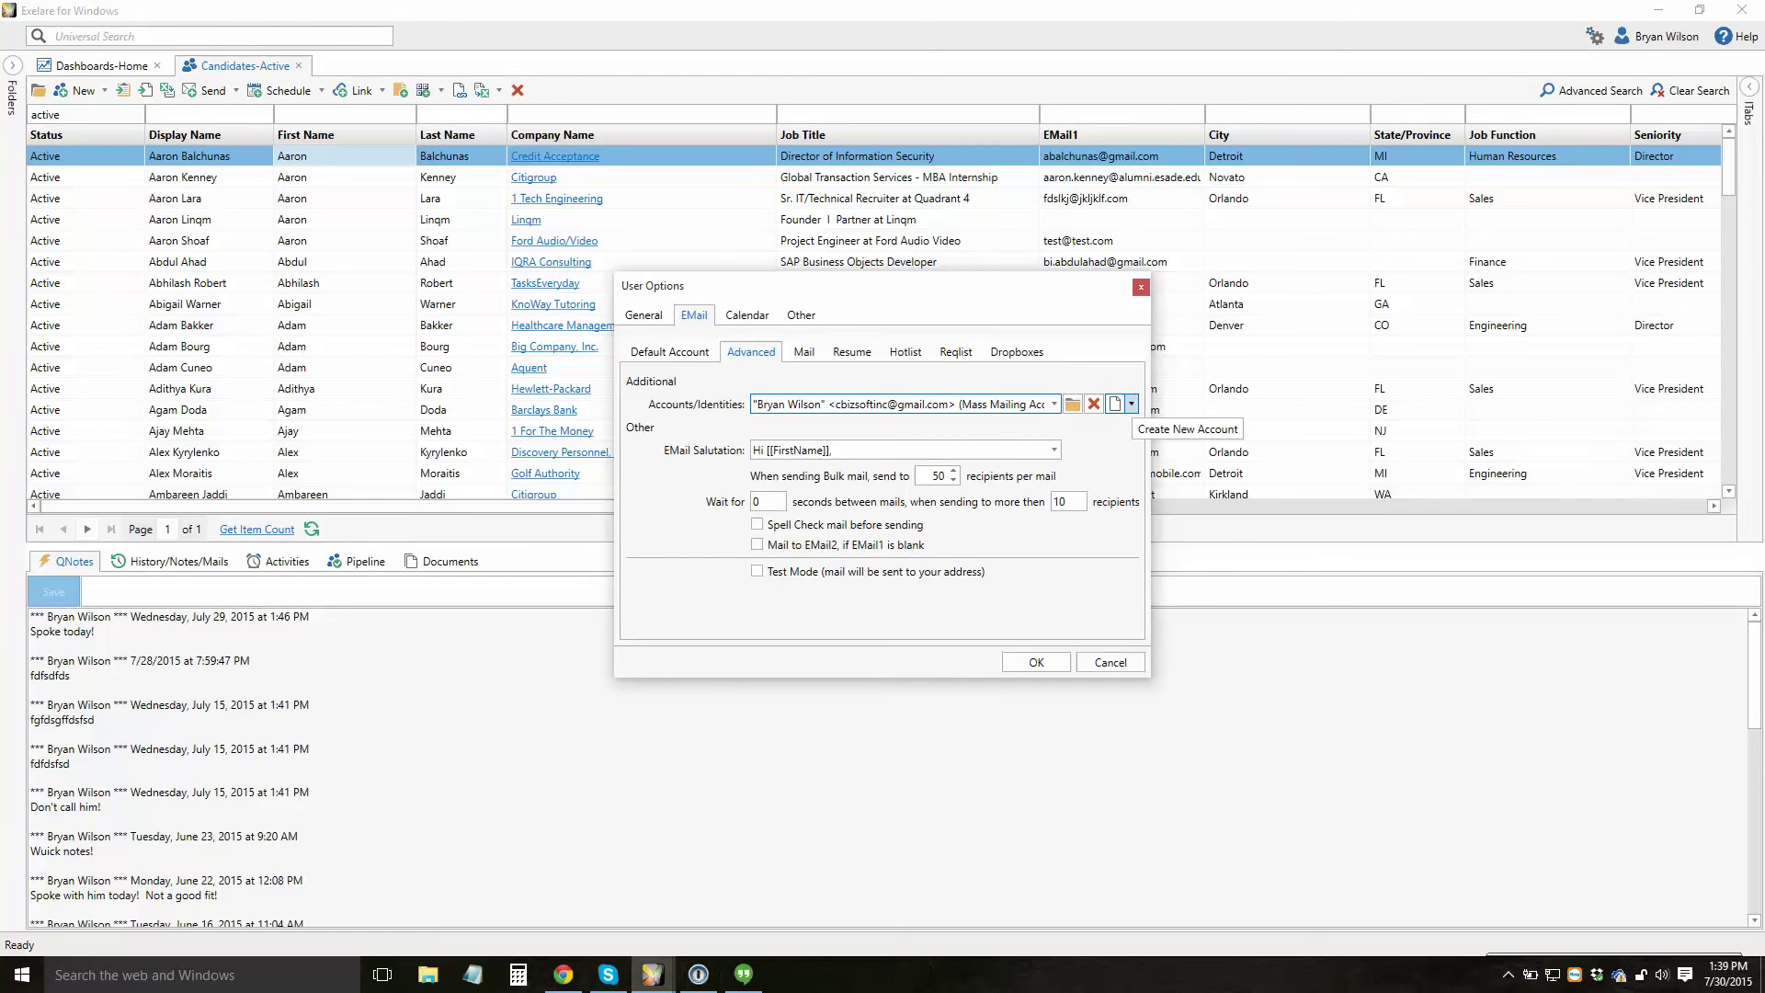
Create a new SMTP mail account named "HotList Marketing Account" with smtp.gmail.com as its outgoing server
click(1132, 404)
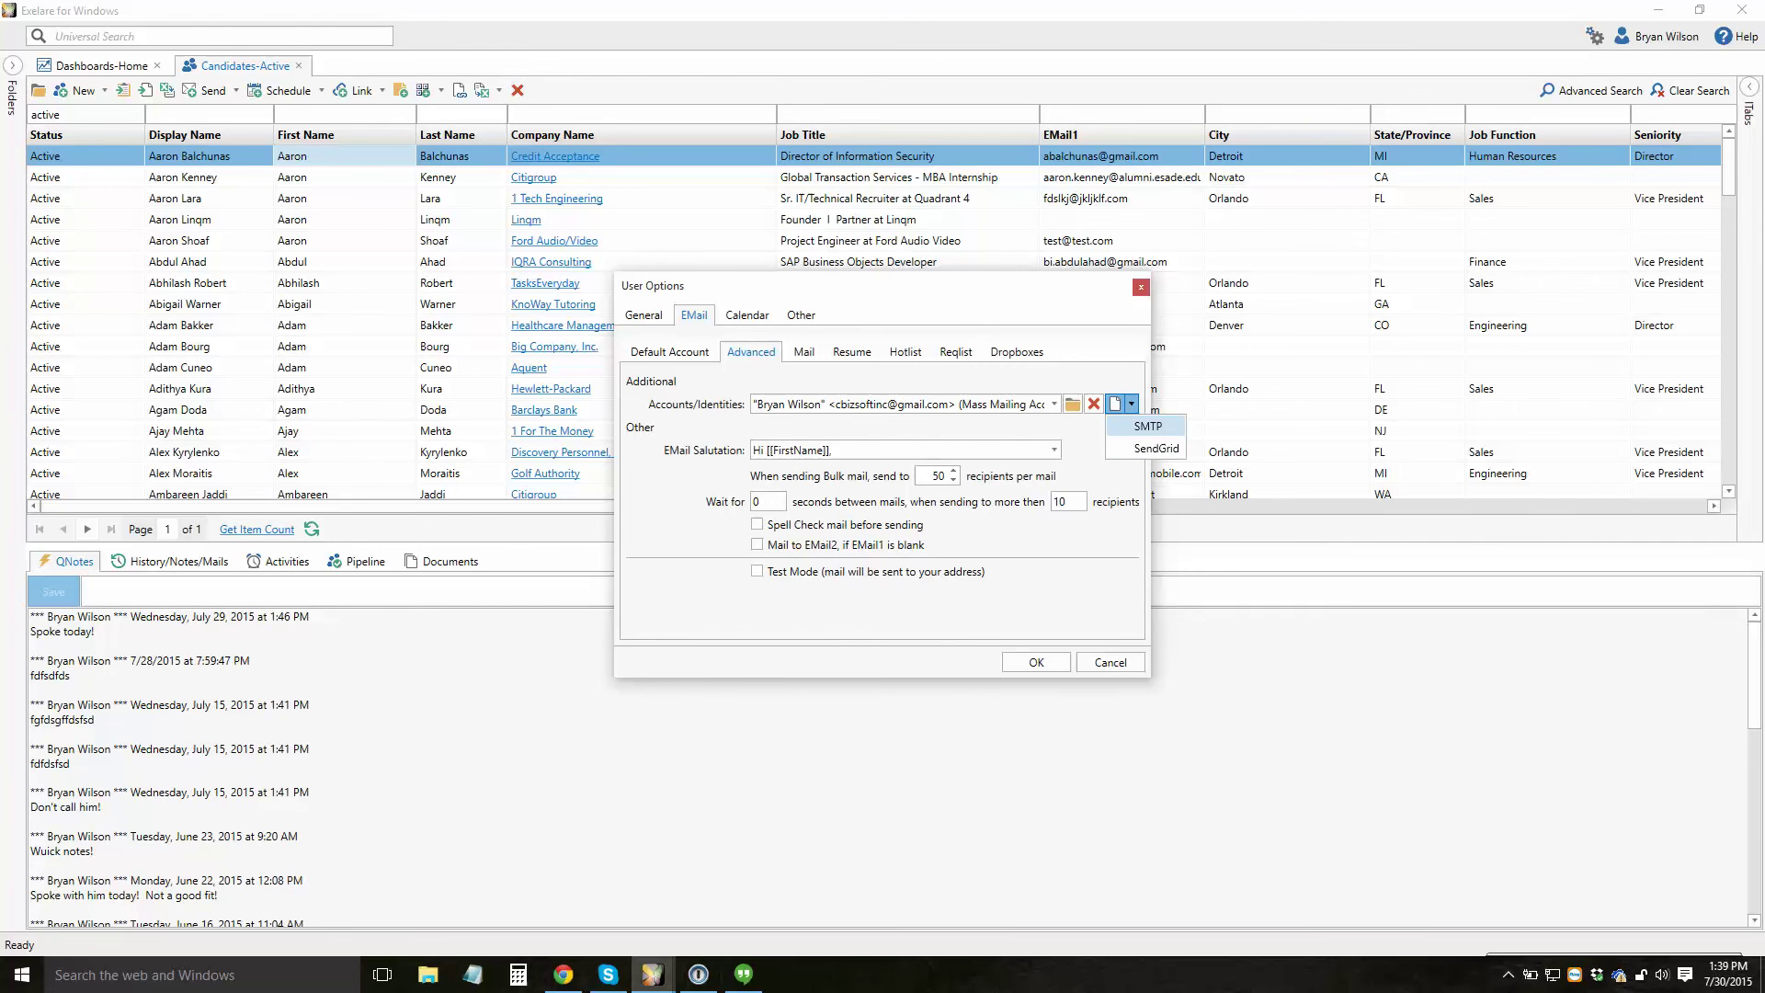
click(1147, 426)
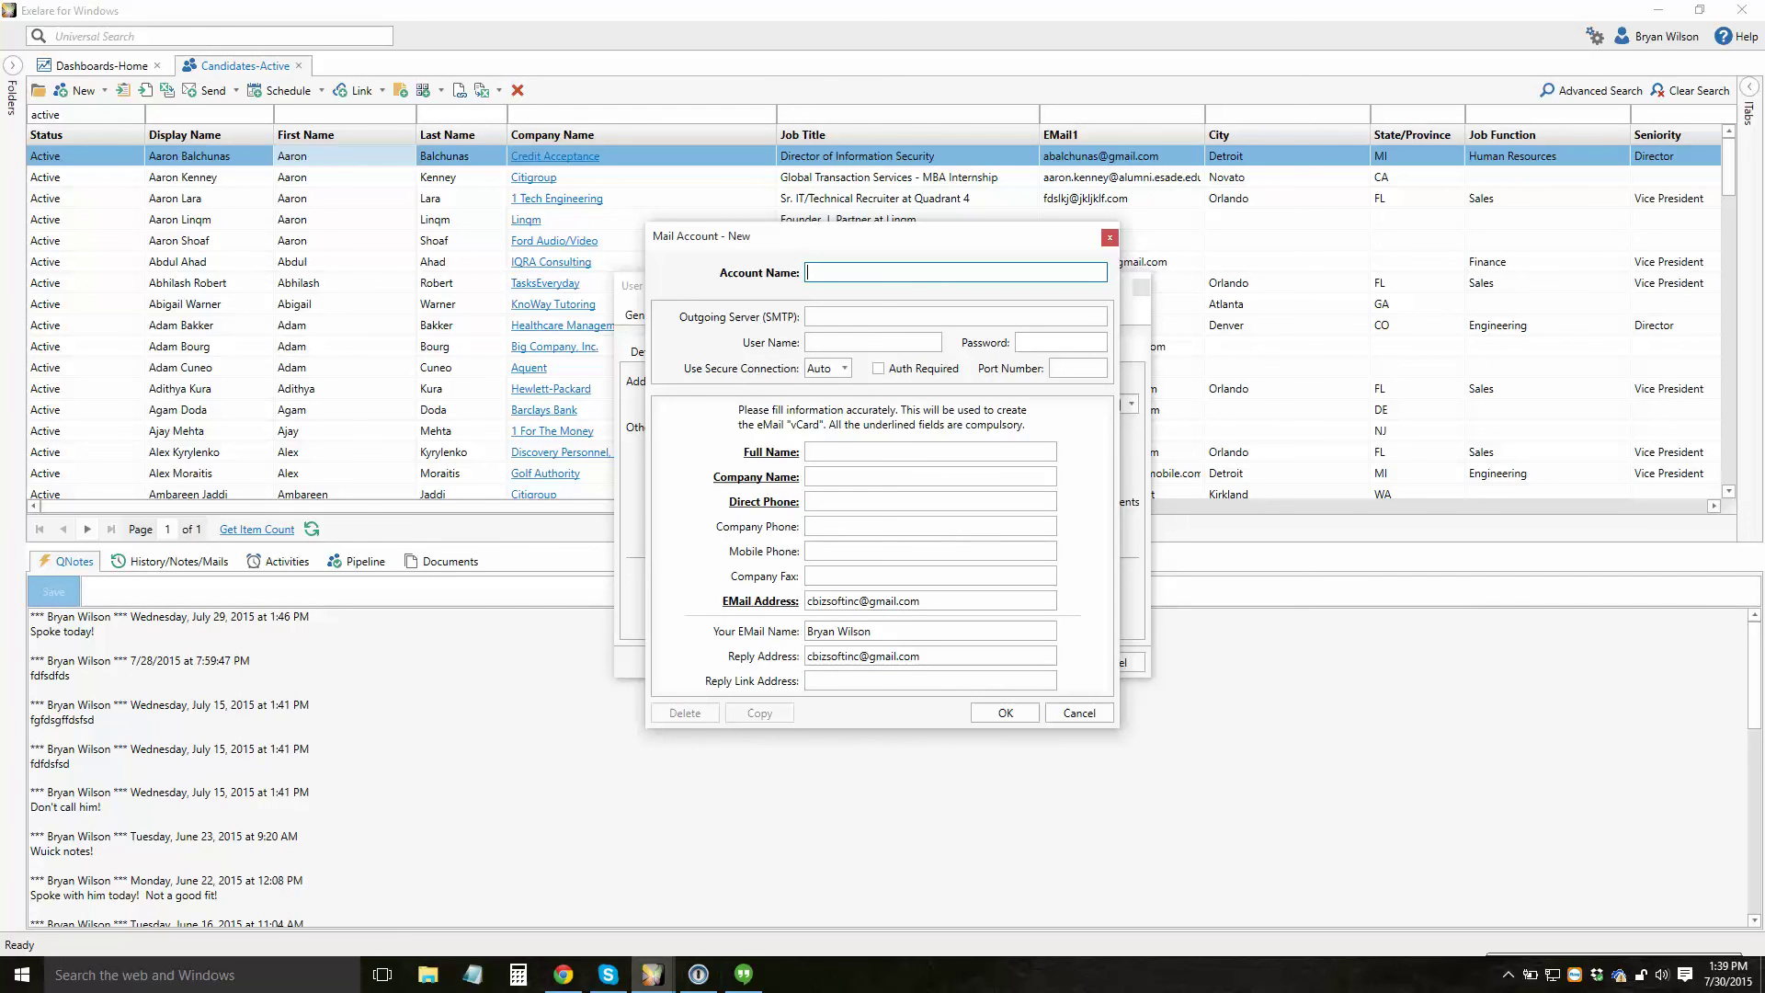
text(HotList Marketing Account)
click(809, 317)
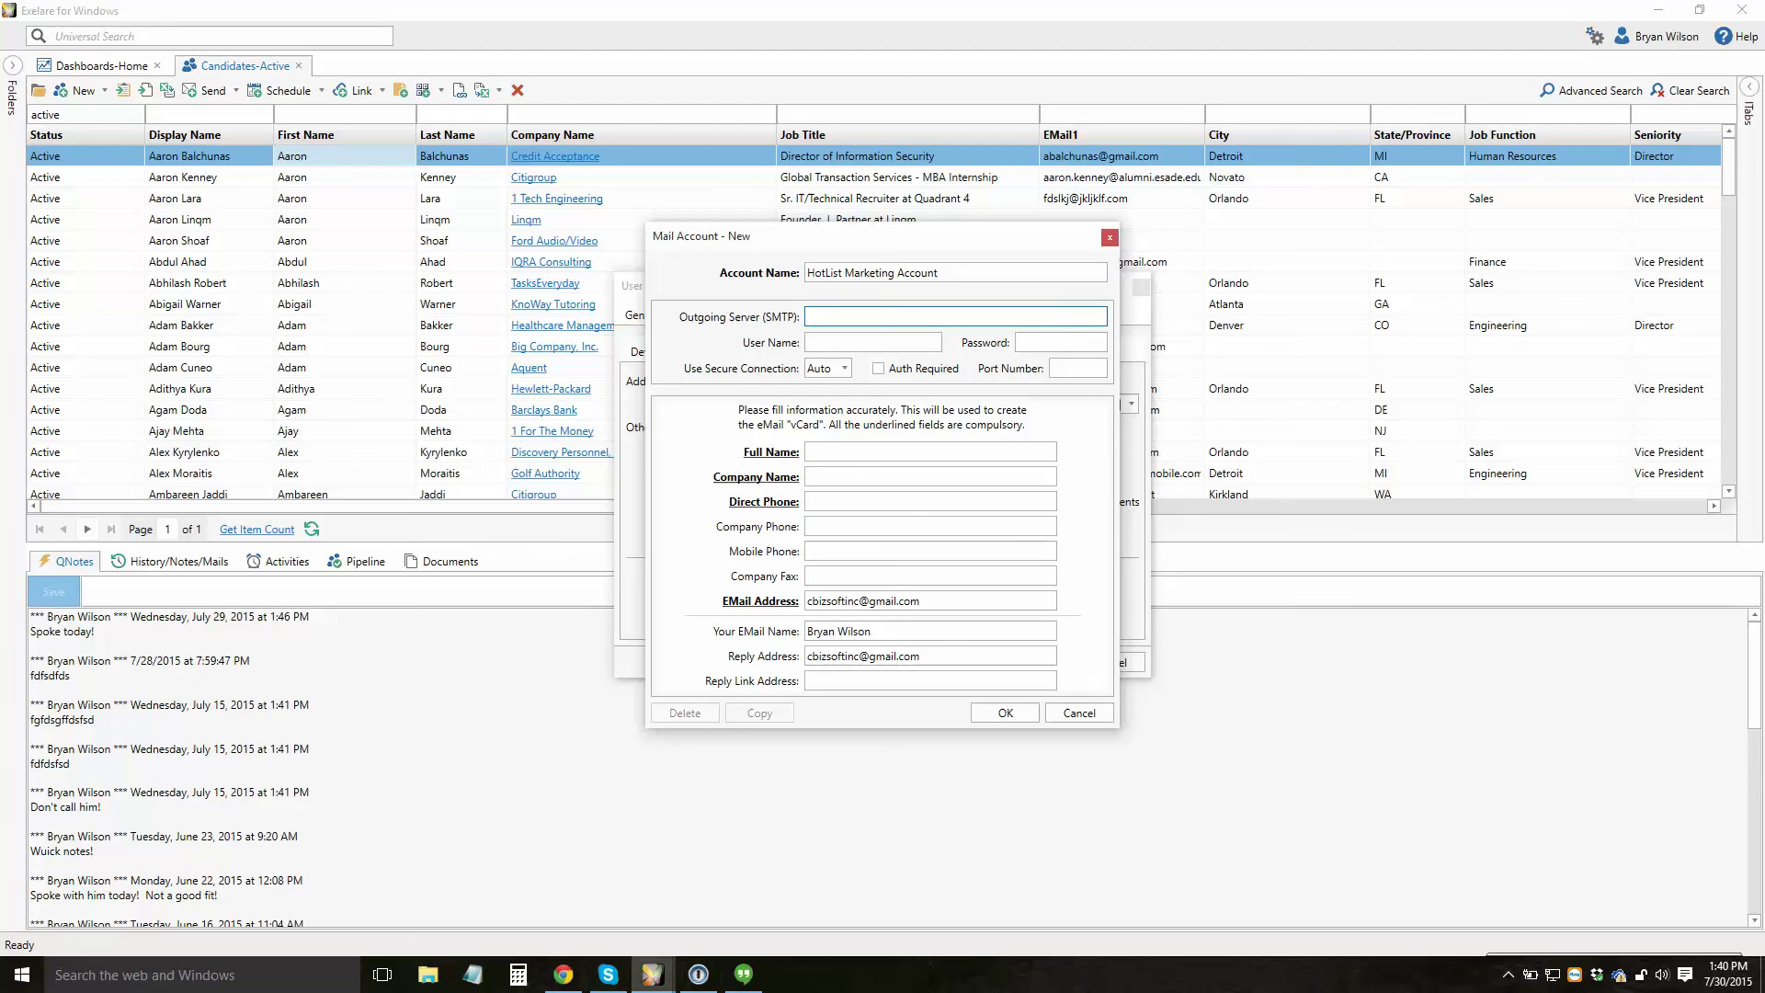
text(smtp.gmail.com)
key(Tab)
key(shift+Tab)
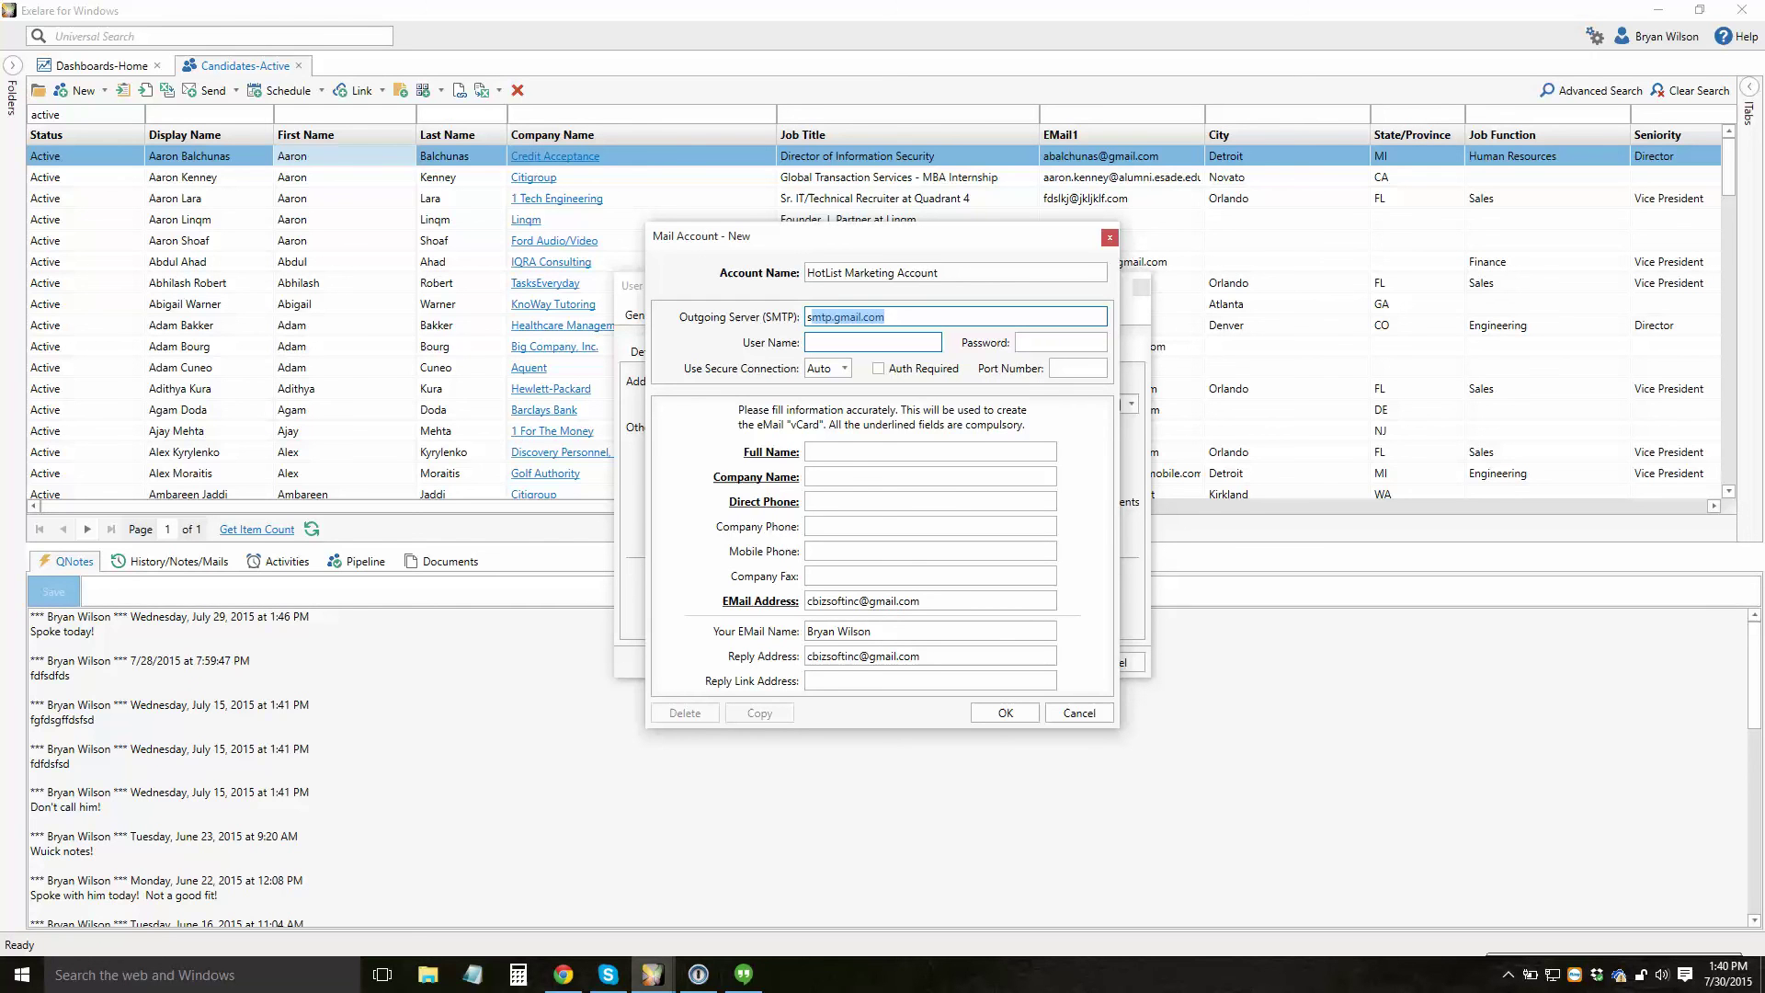
Go through the new mail account's login, contact detail, email name, reply address and reply link fields
click(872, 342)
click(1060, 342)
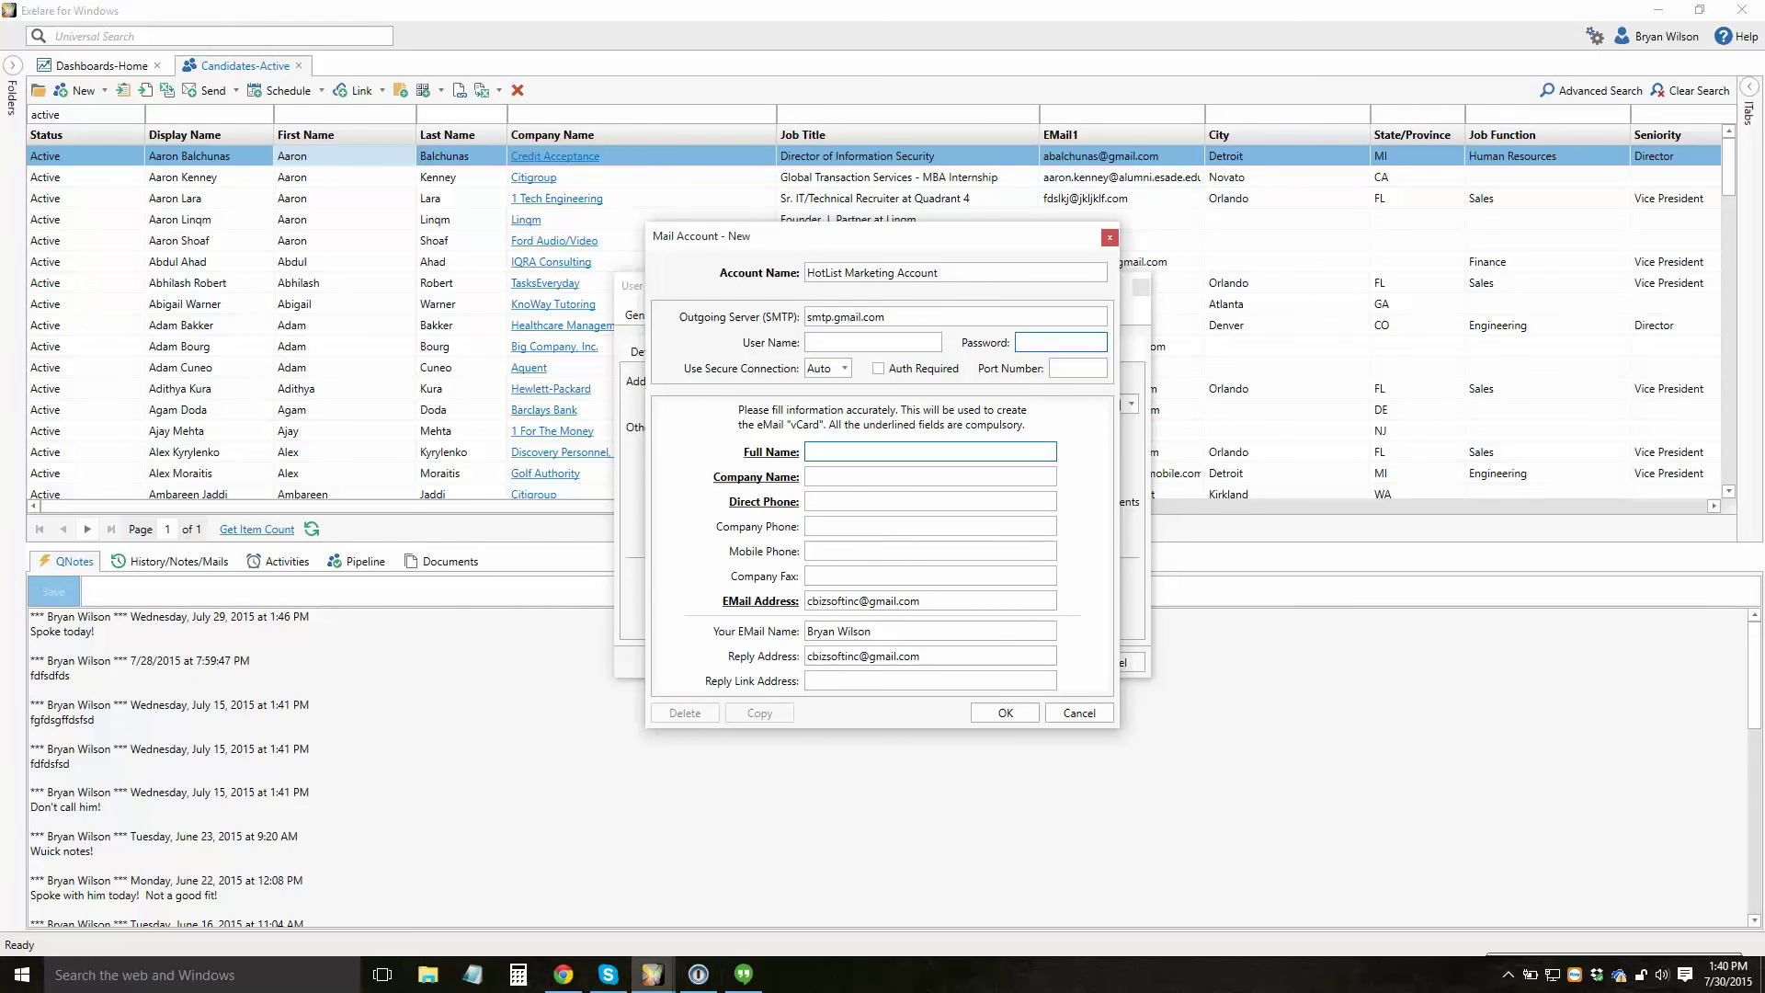
click(930, 451)
key(Tab)
key(Tab)
key(Tab)
key(Tab)
key(Tab)
key(Tab)
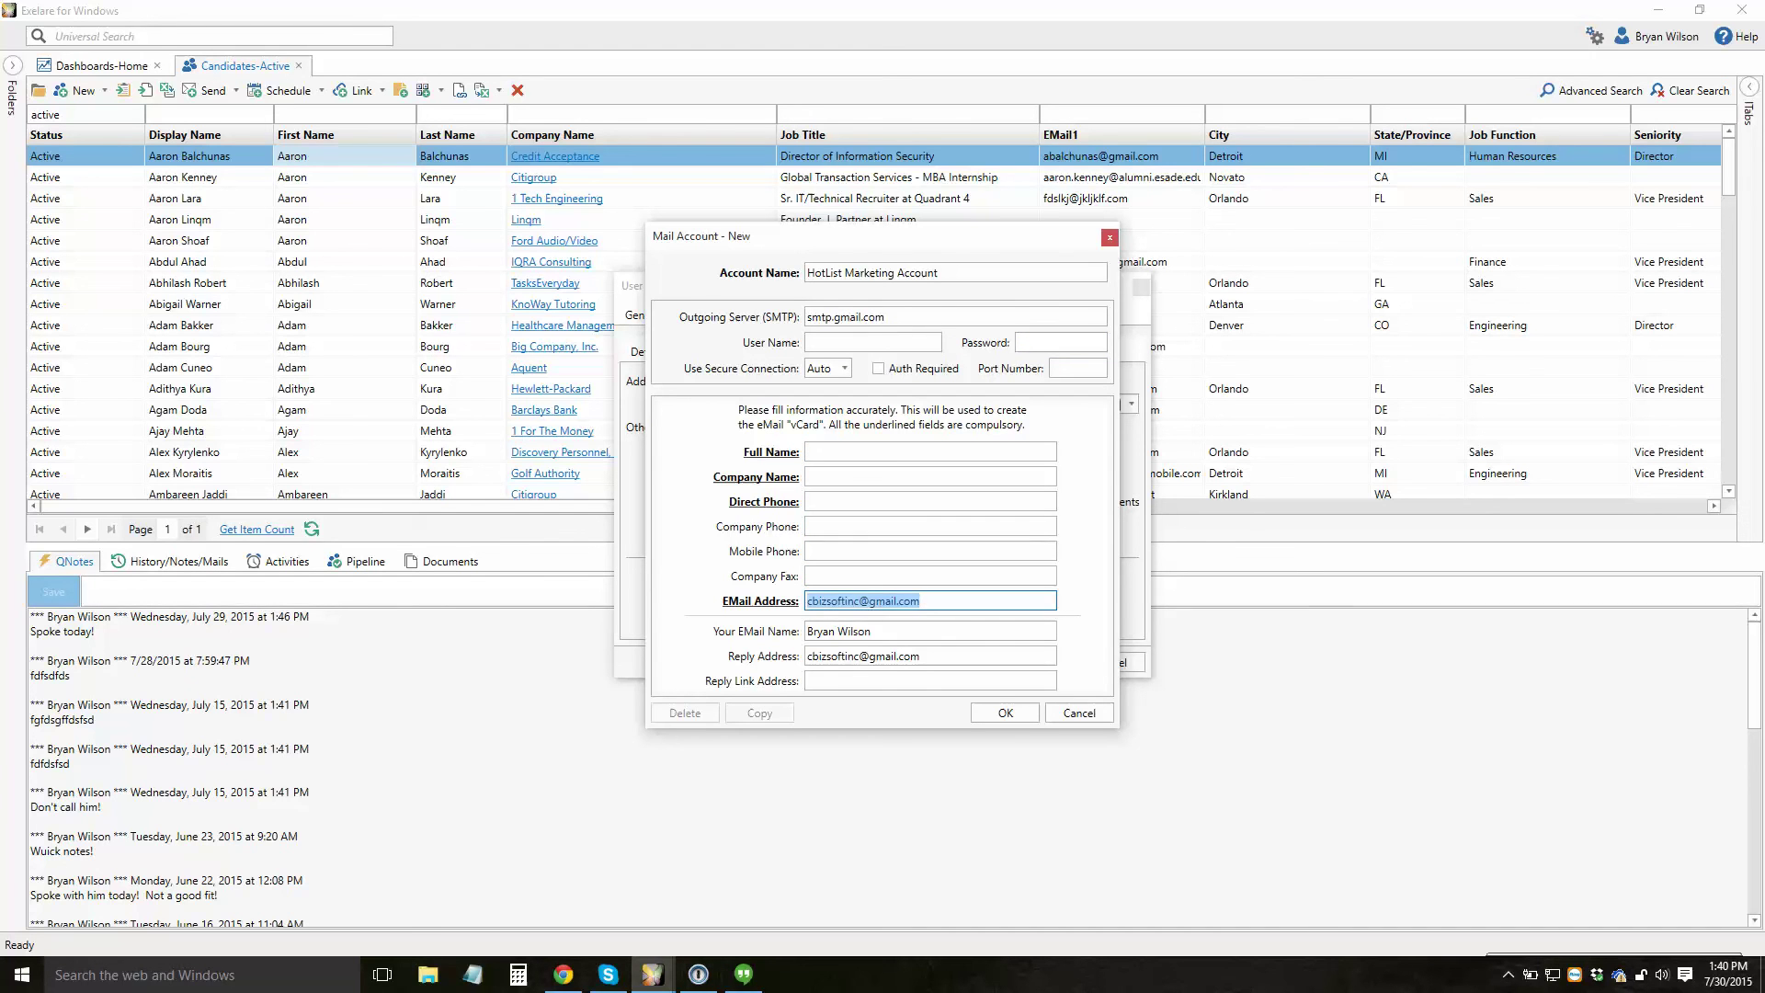
key(Tab)
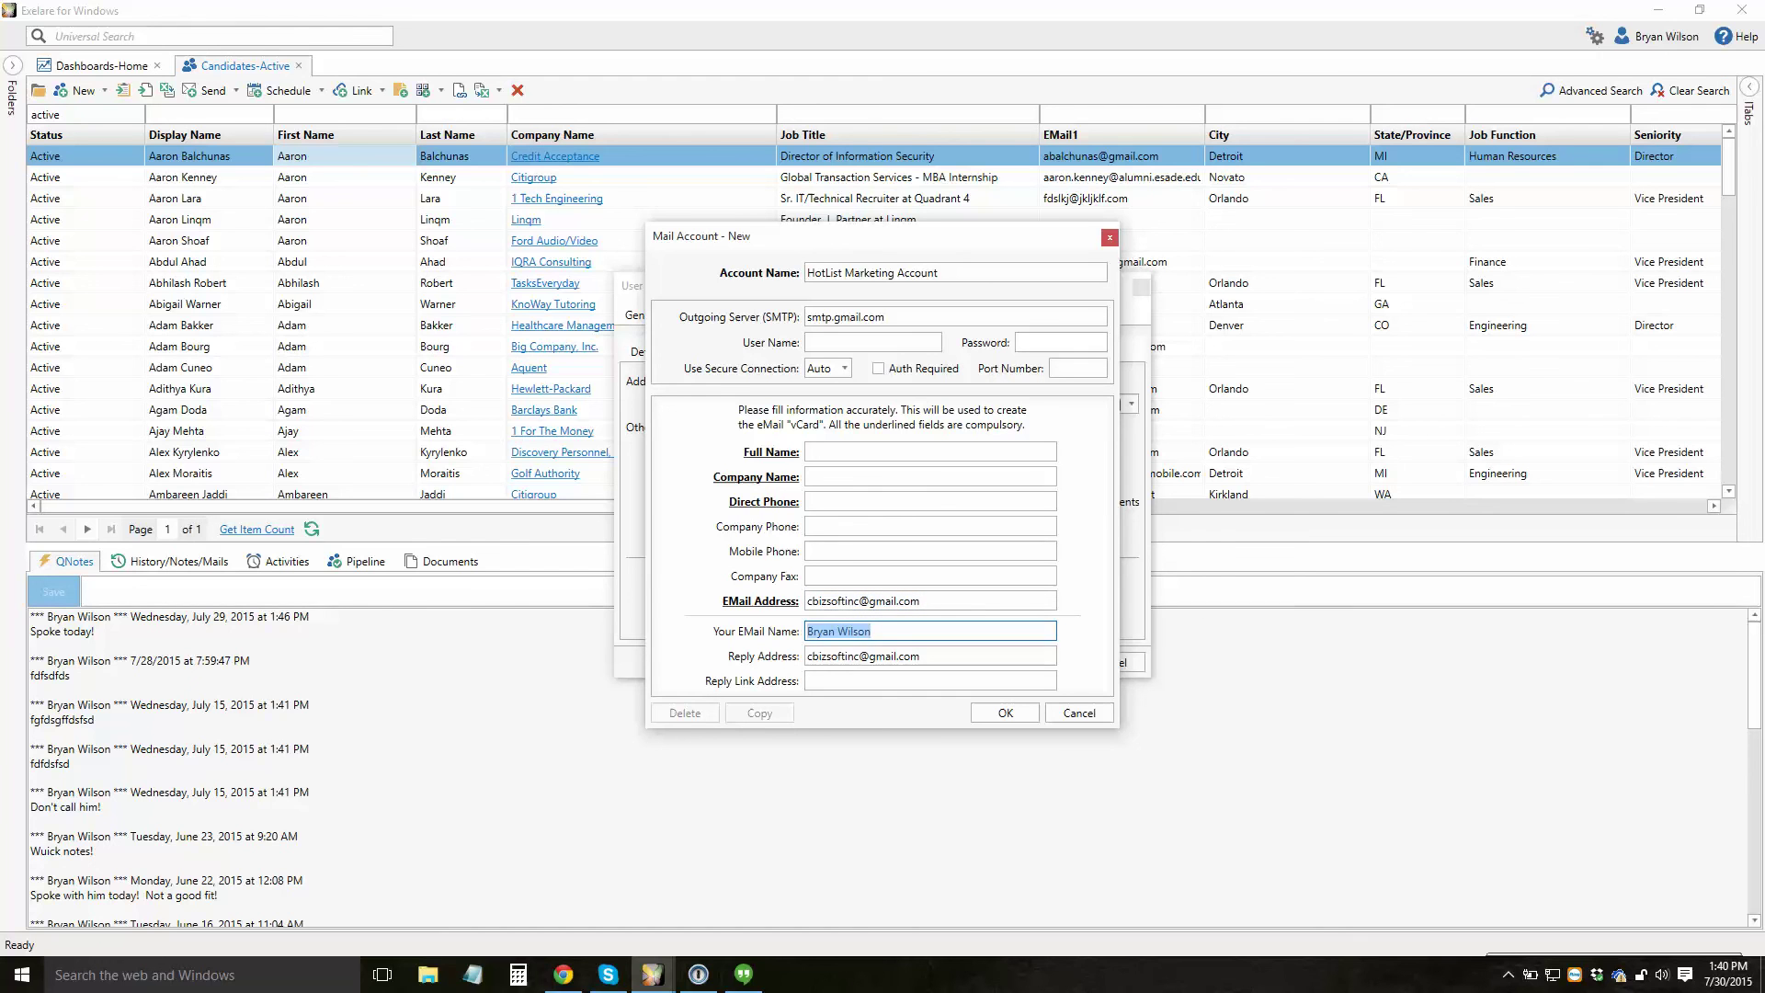
key(Tab)
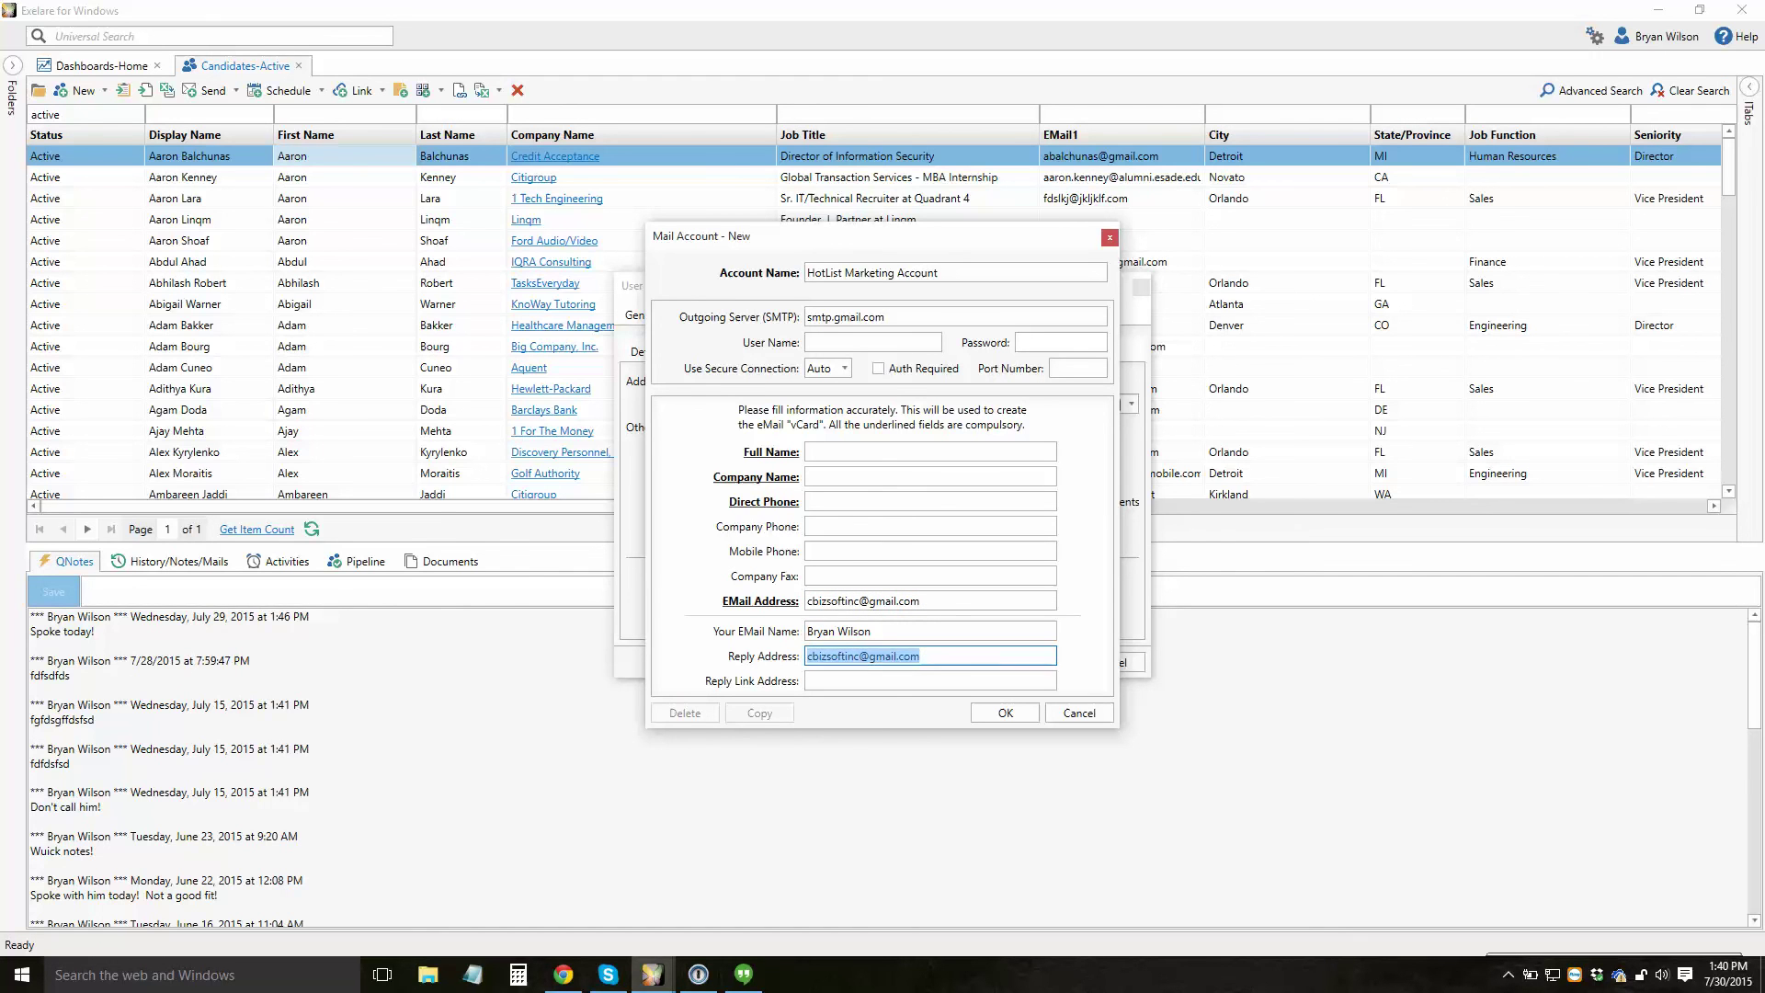
key(Tab)
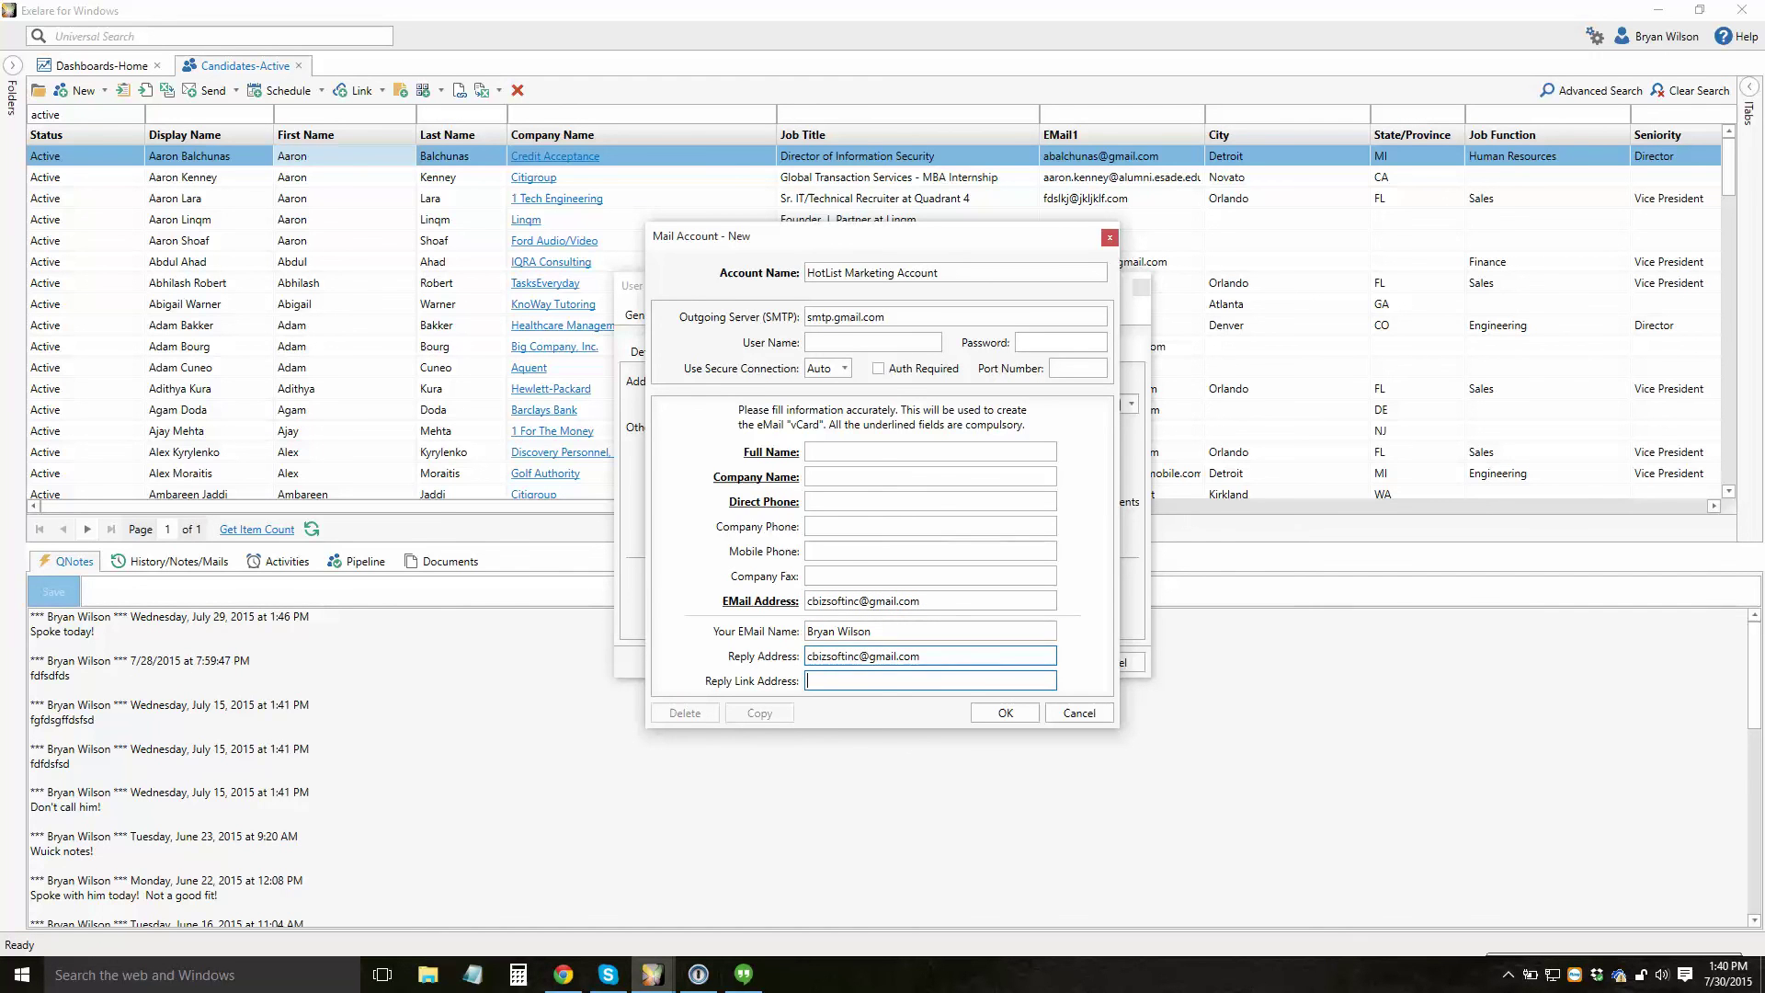
drag(878, 236, 905, 250)
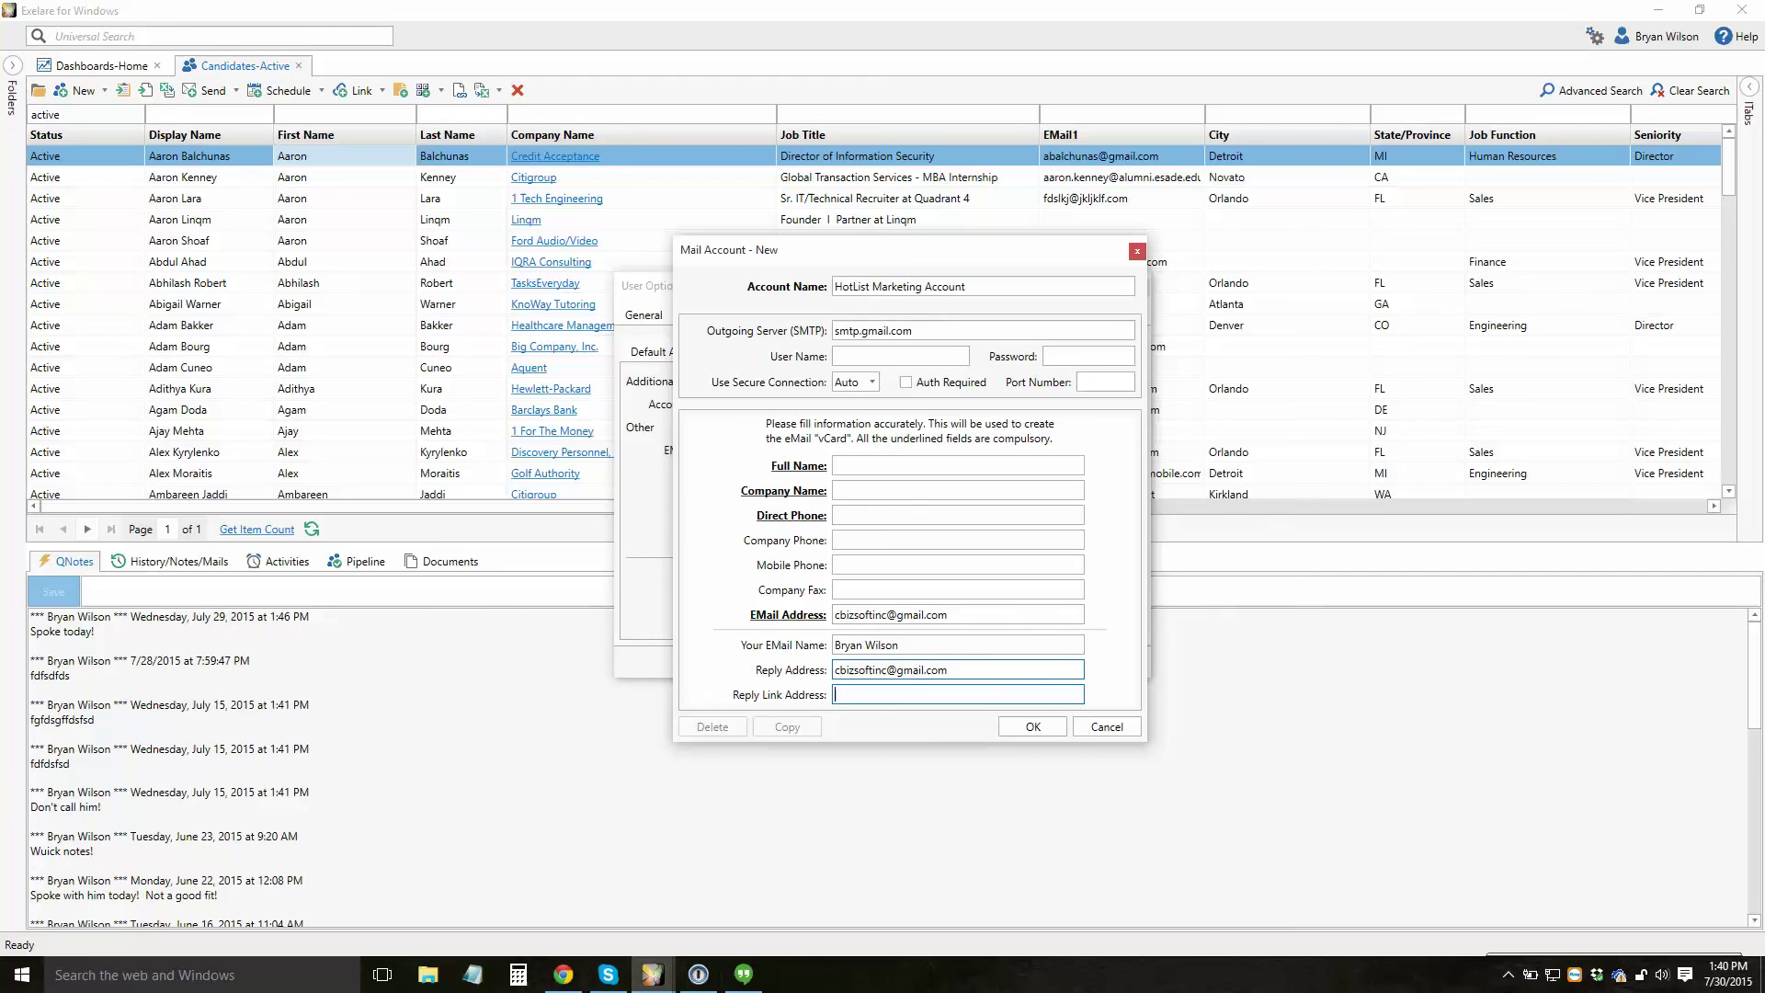
double_click(839, 669)
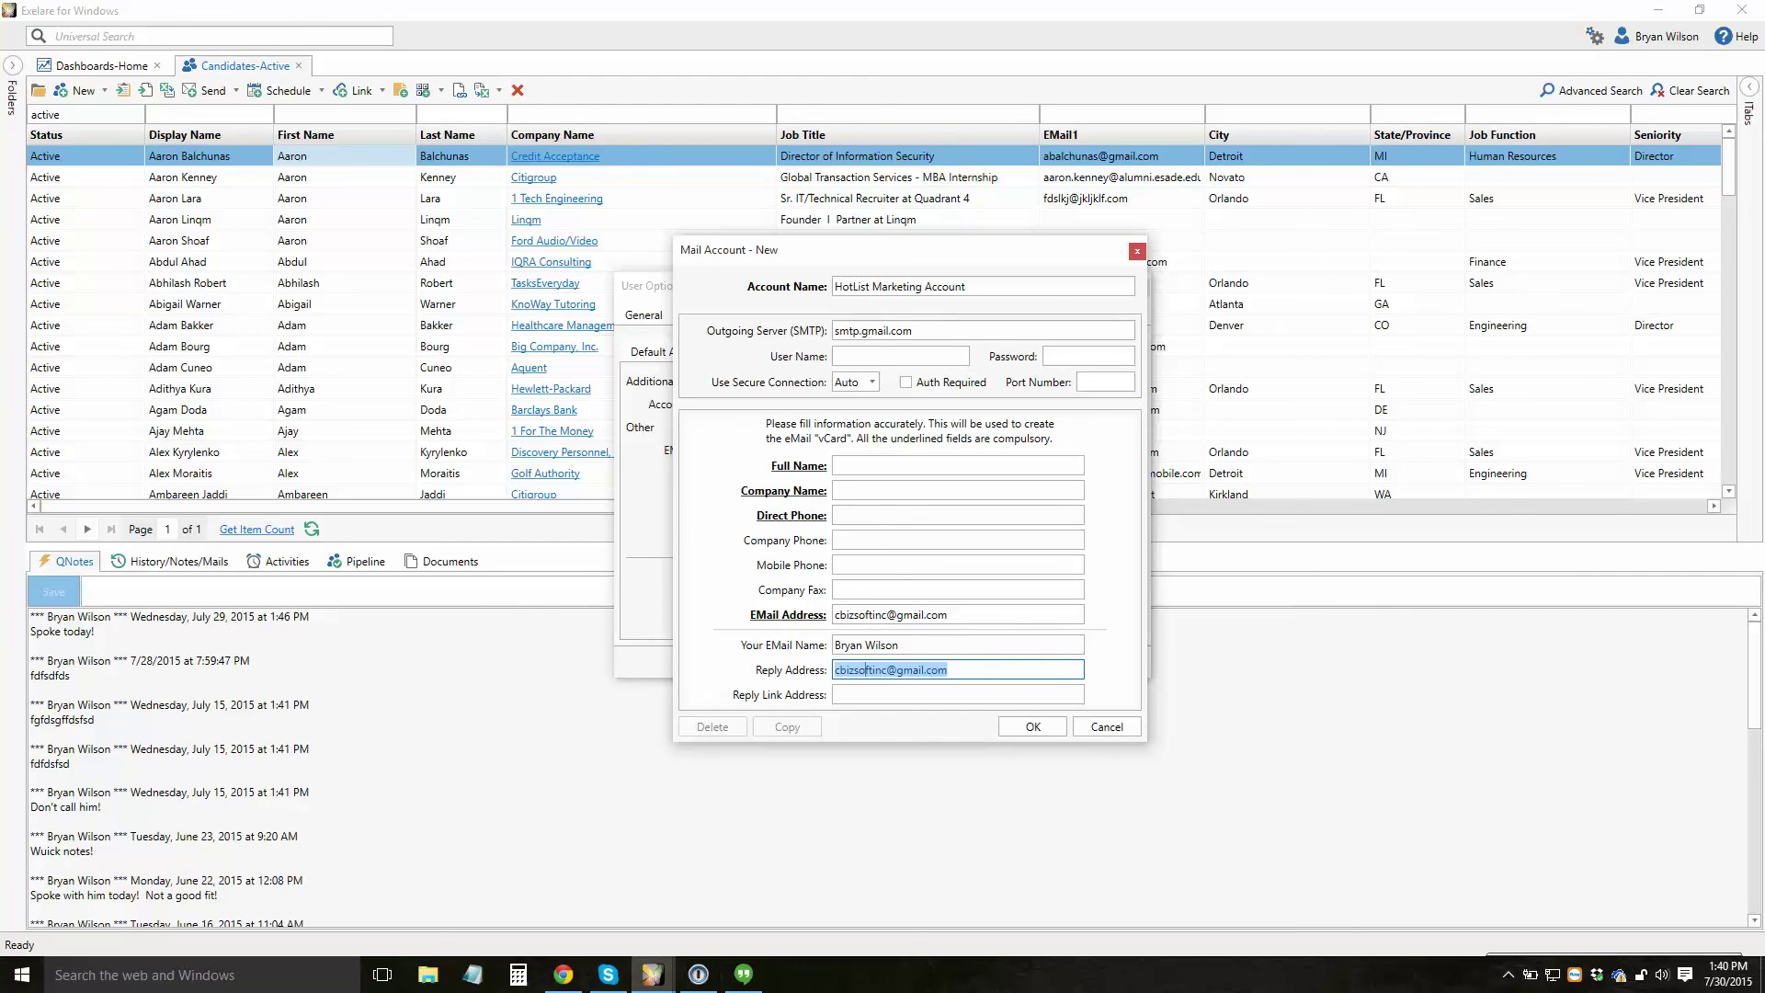
Check the new mail account's reply address, outgoing server and user name fields, and discard the account without saving
click(887, 670)
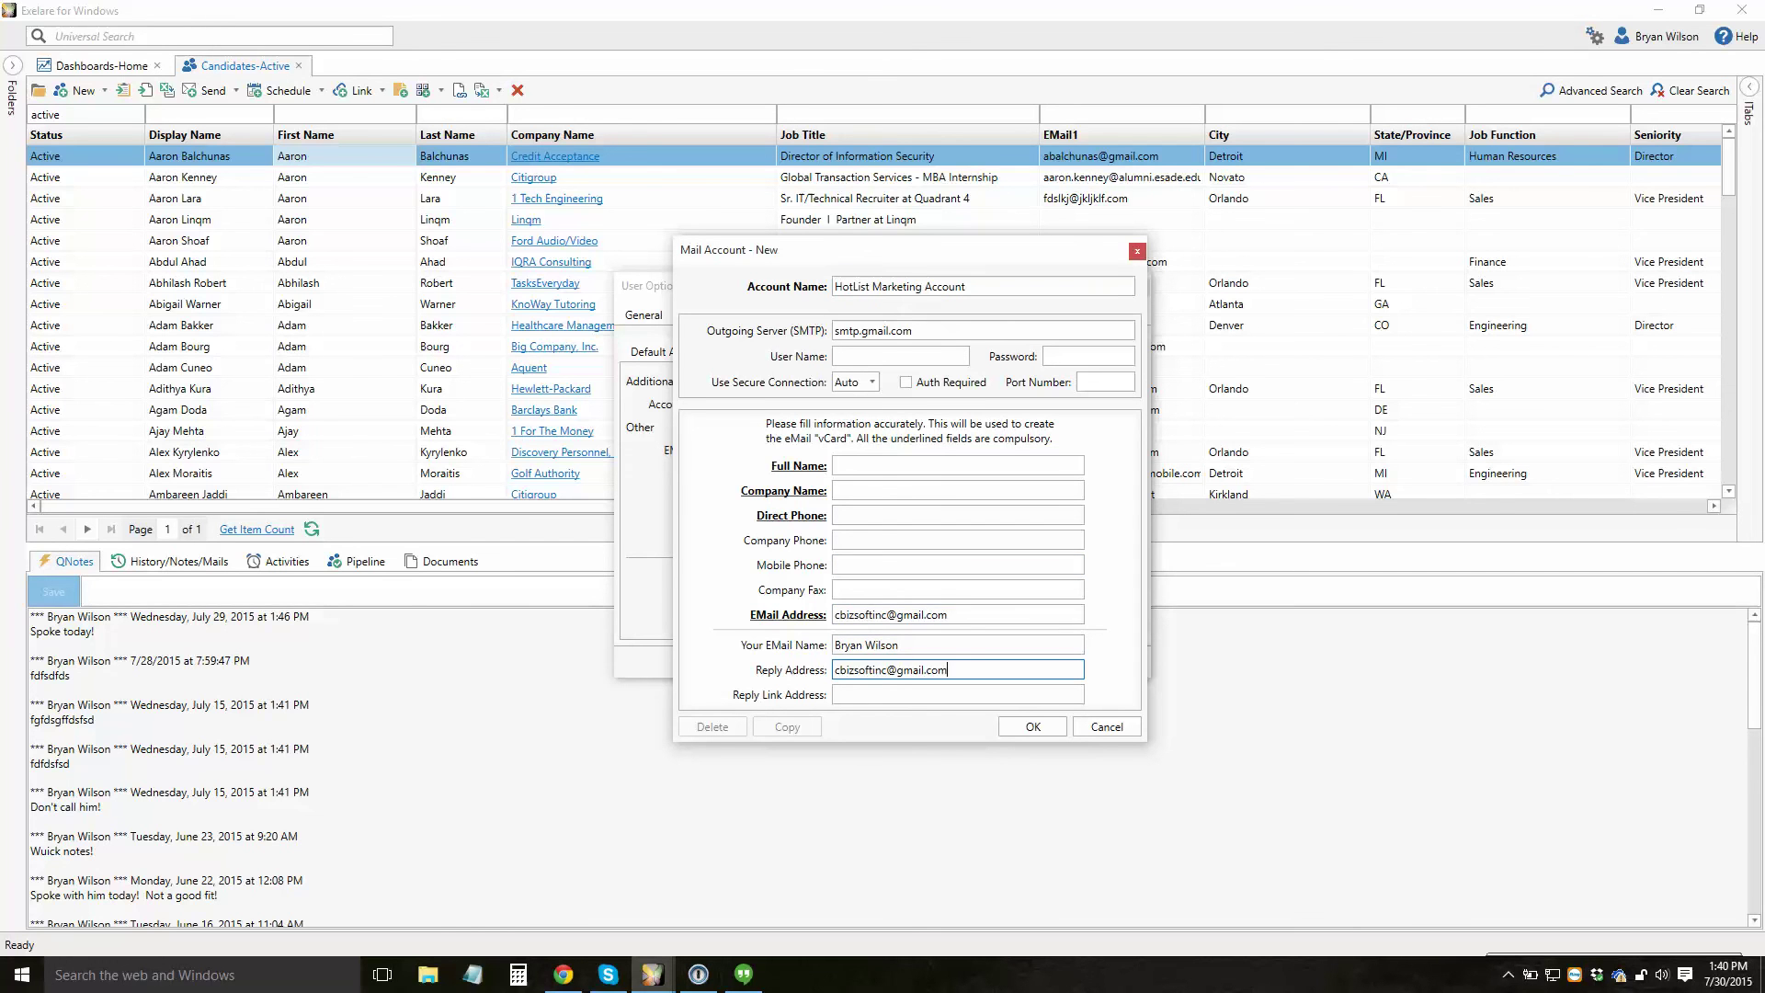
drag(905, 249, 918, 304)
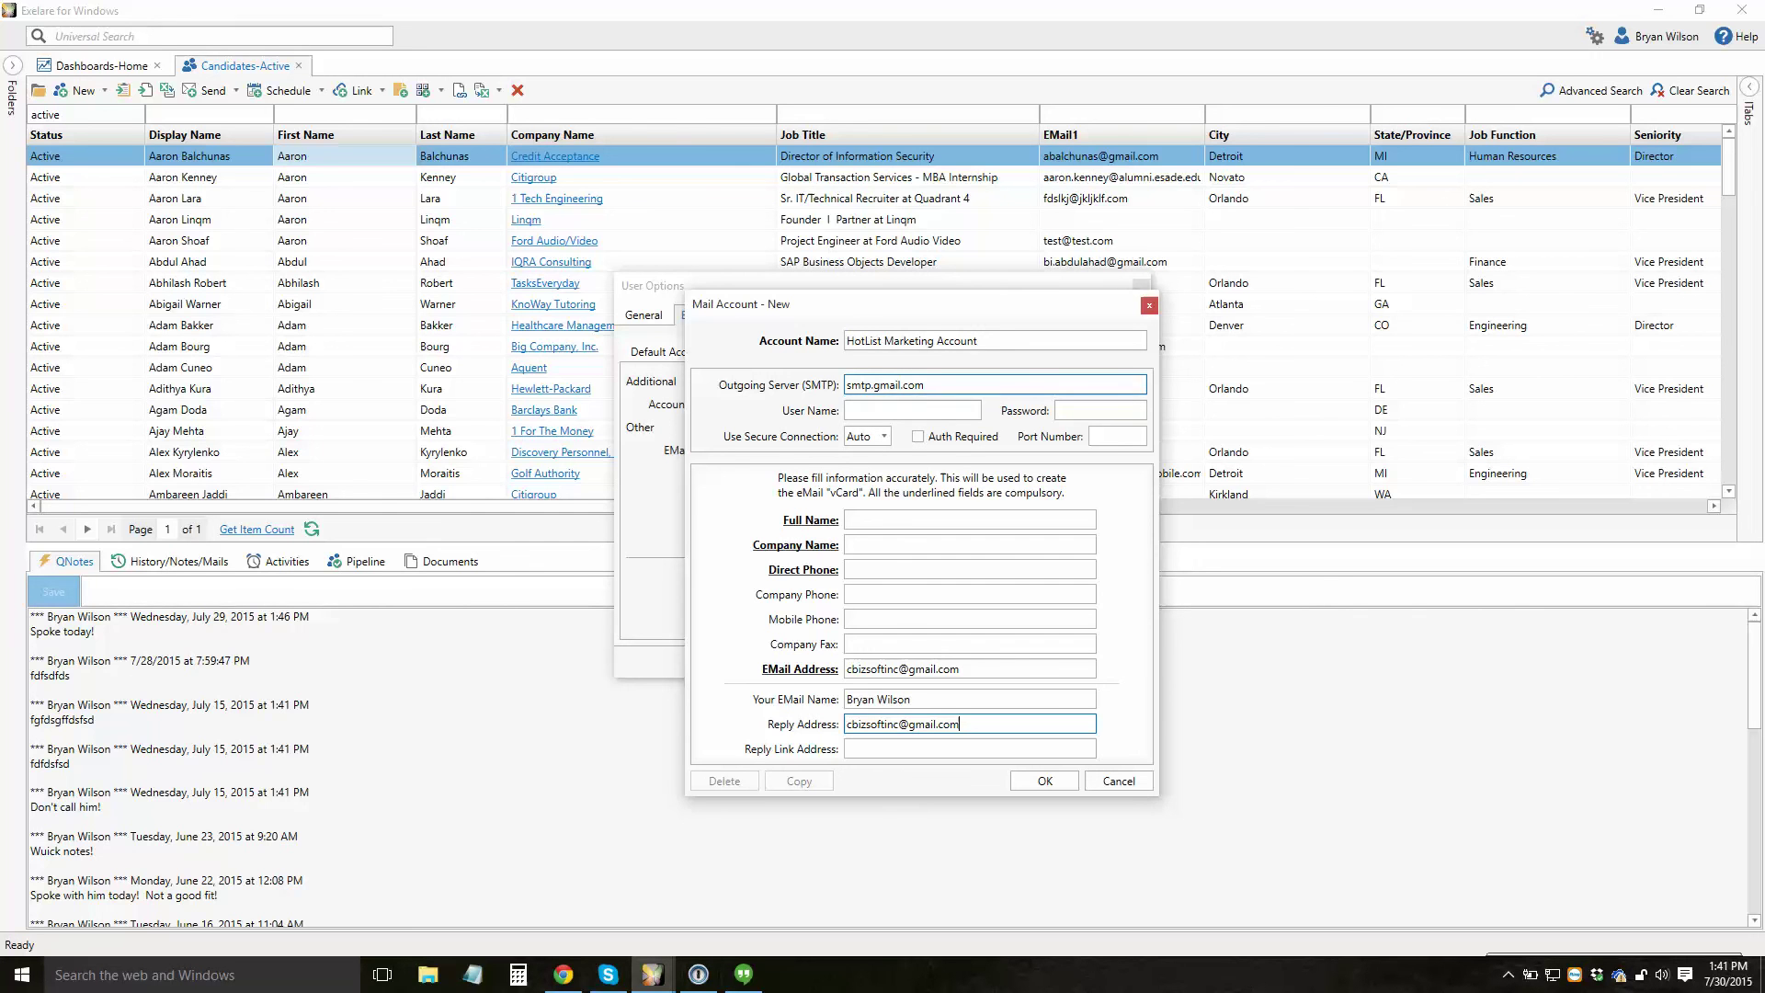
click(924, 385)
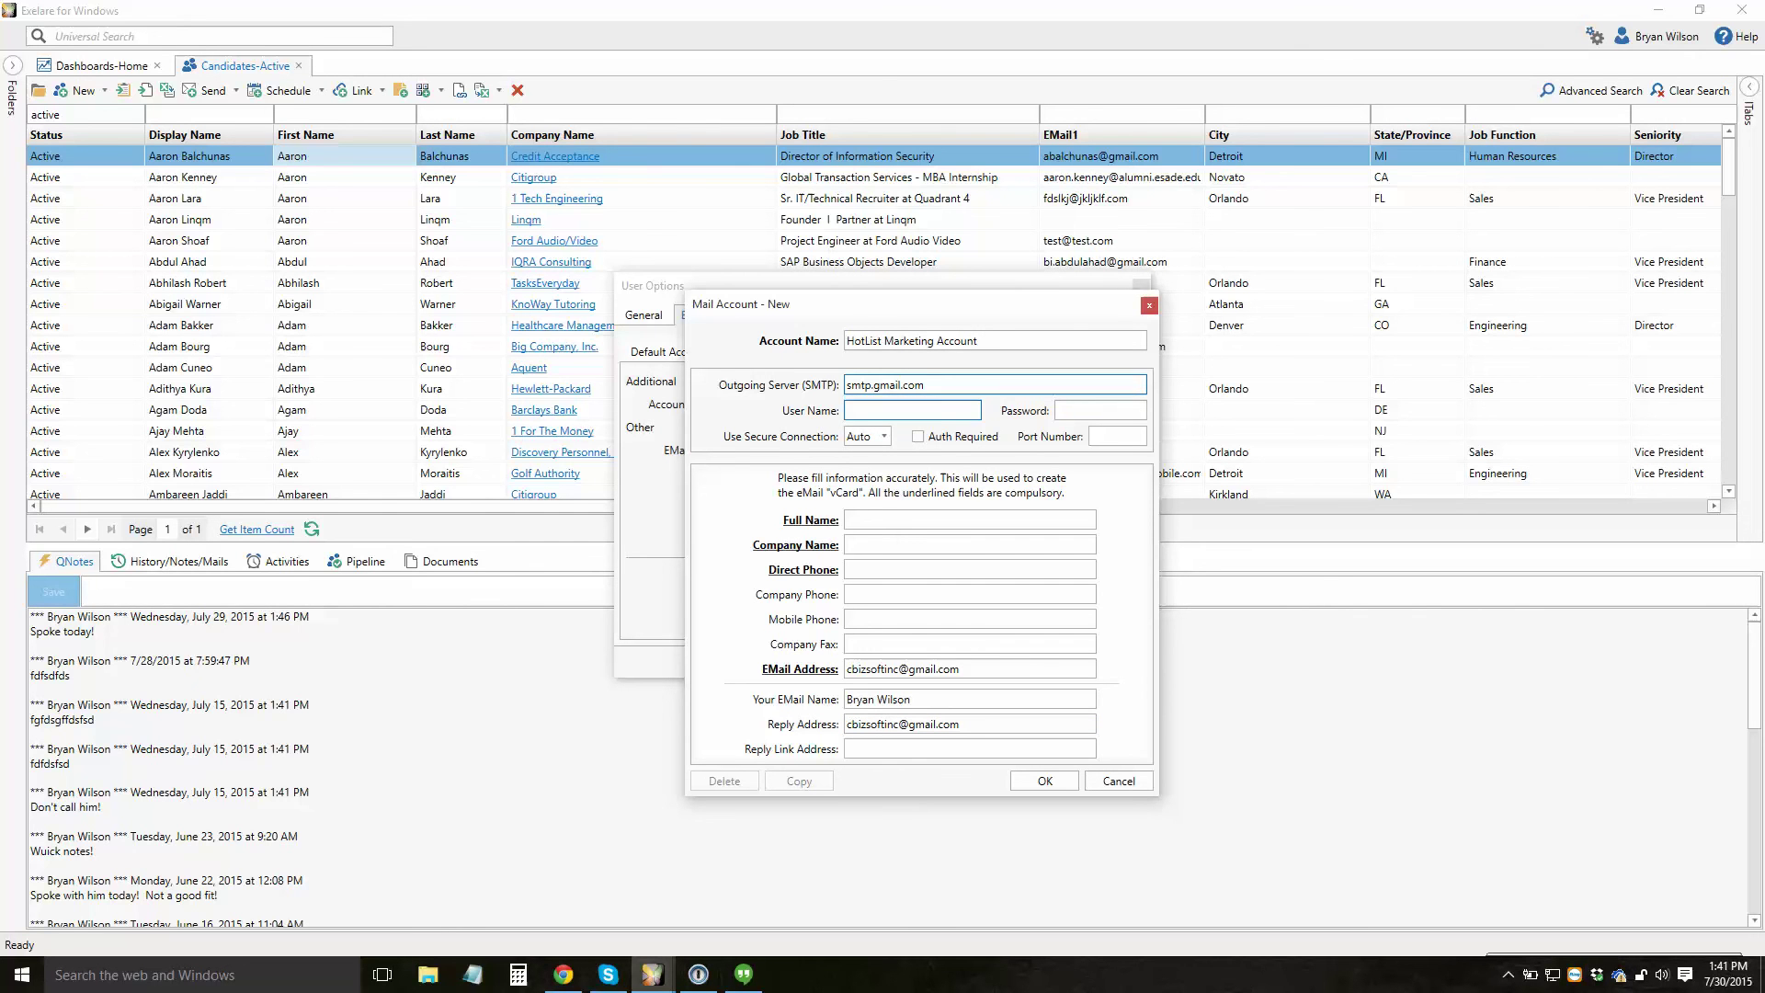
click(1119, 780)
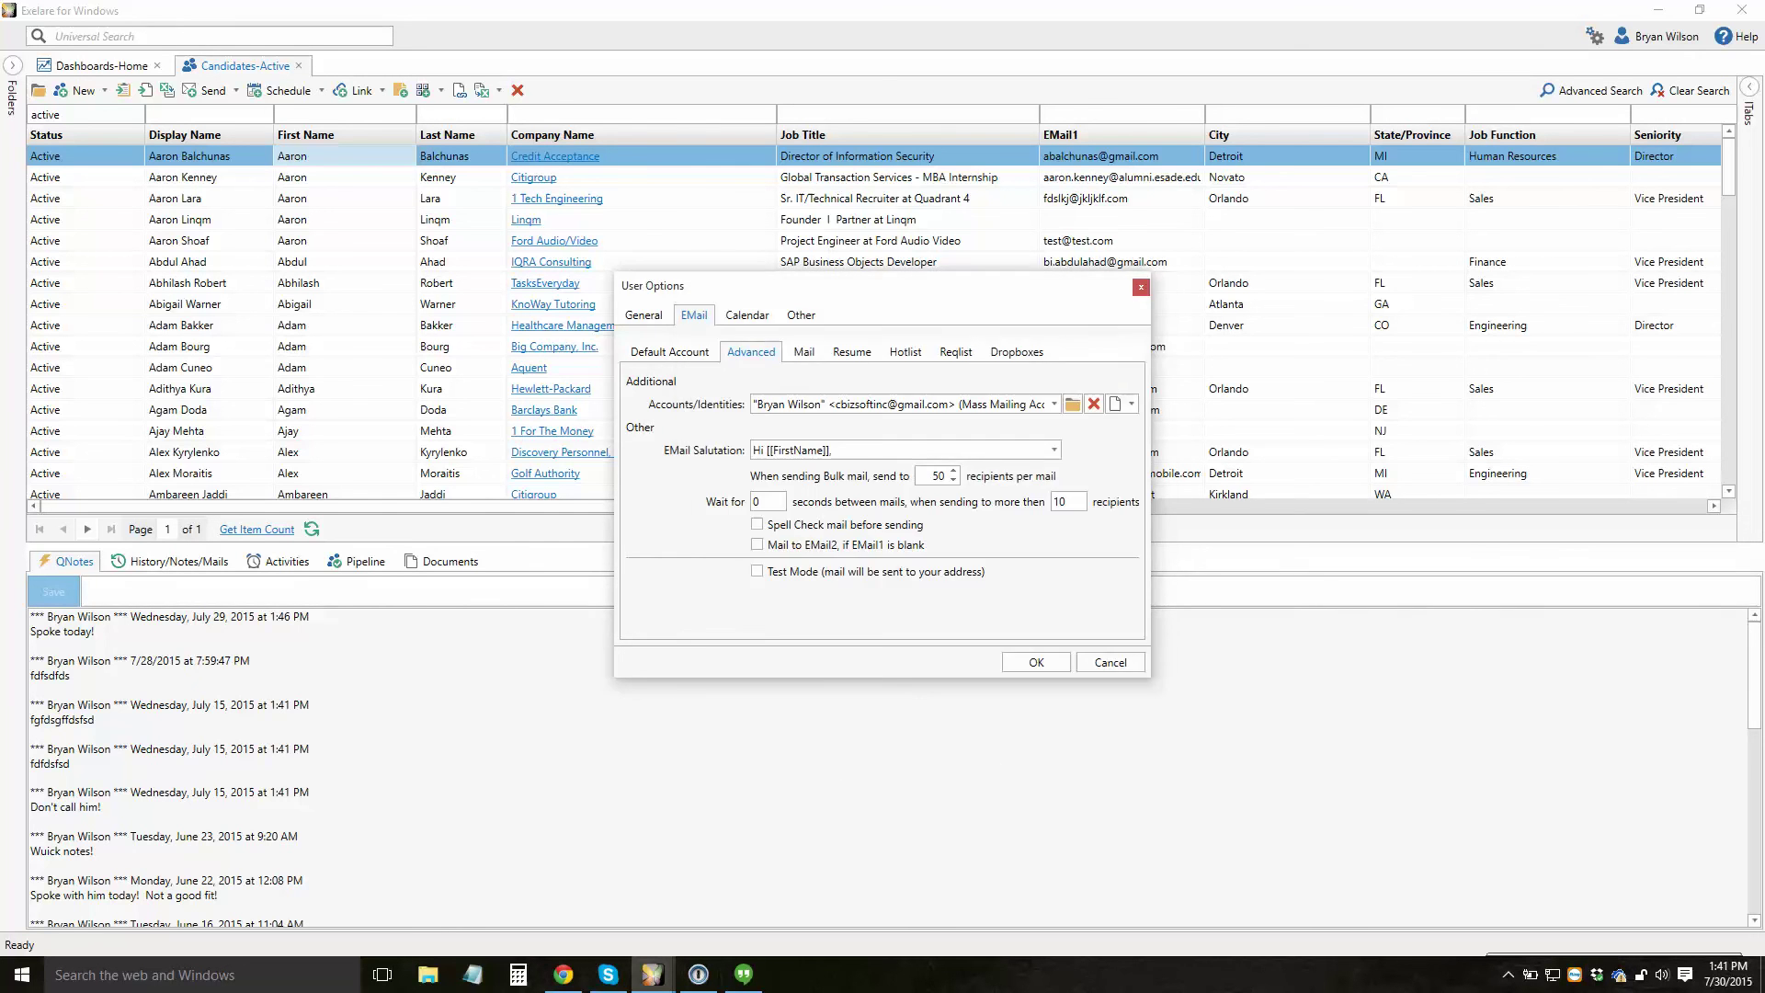
Open a new SendGrid account form, review its login, contact and reply fields, and close it and User Options without saving
click(1131, 404)
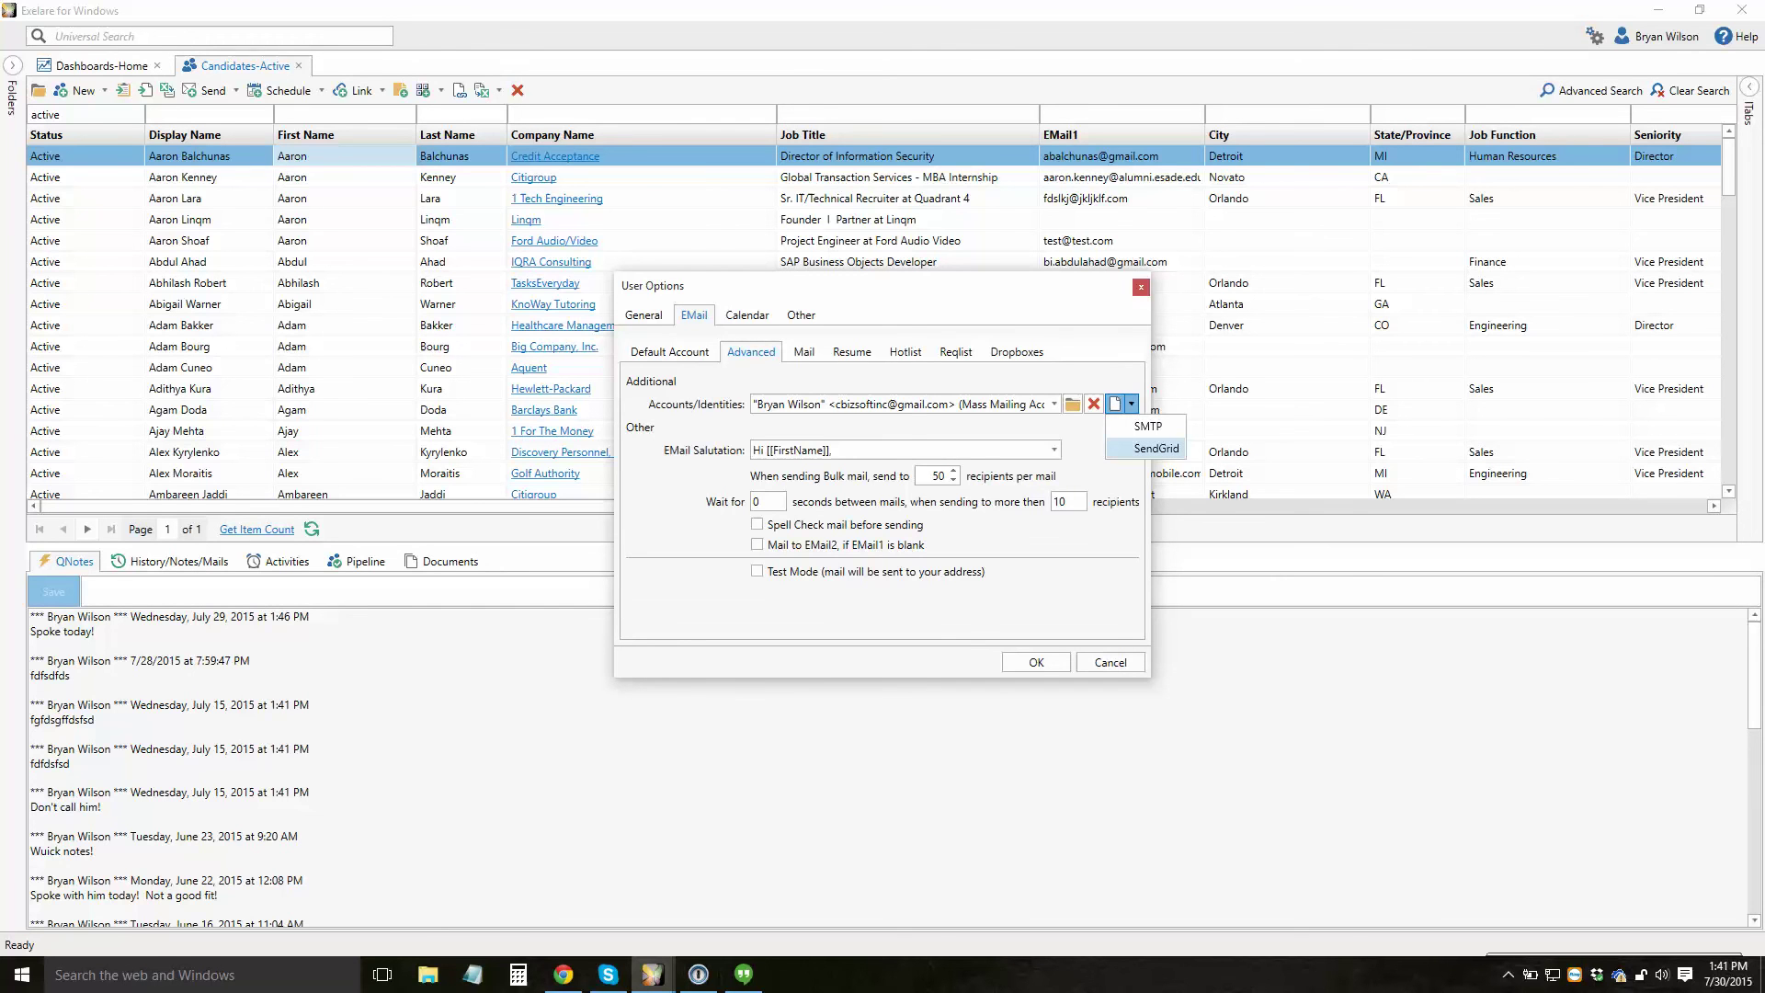
click(1157, 447)
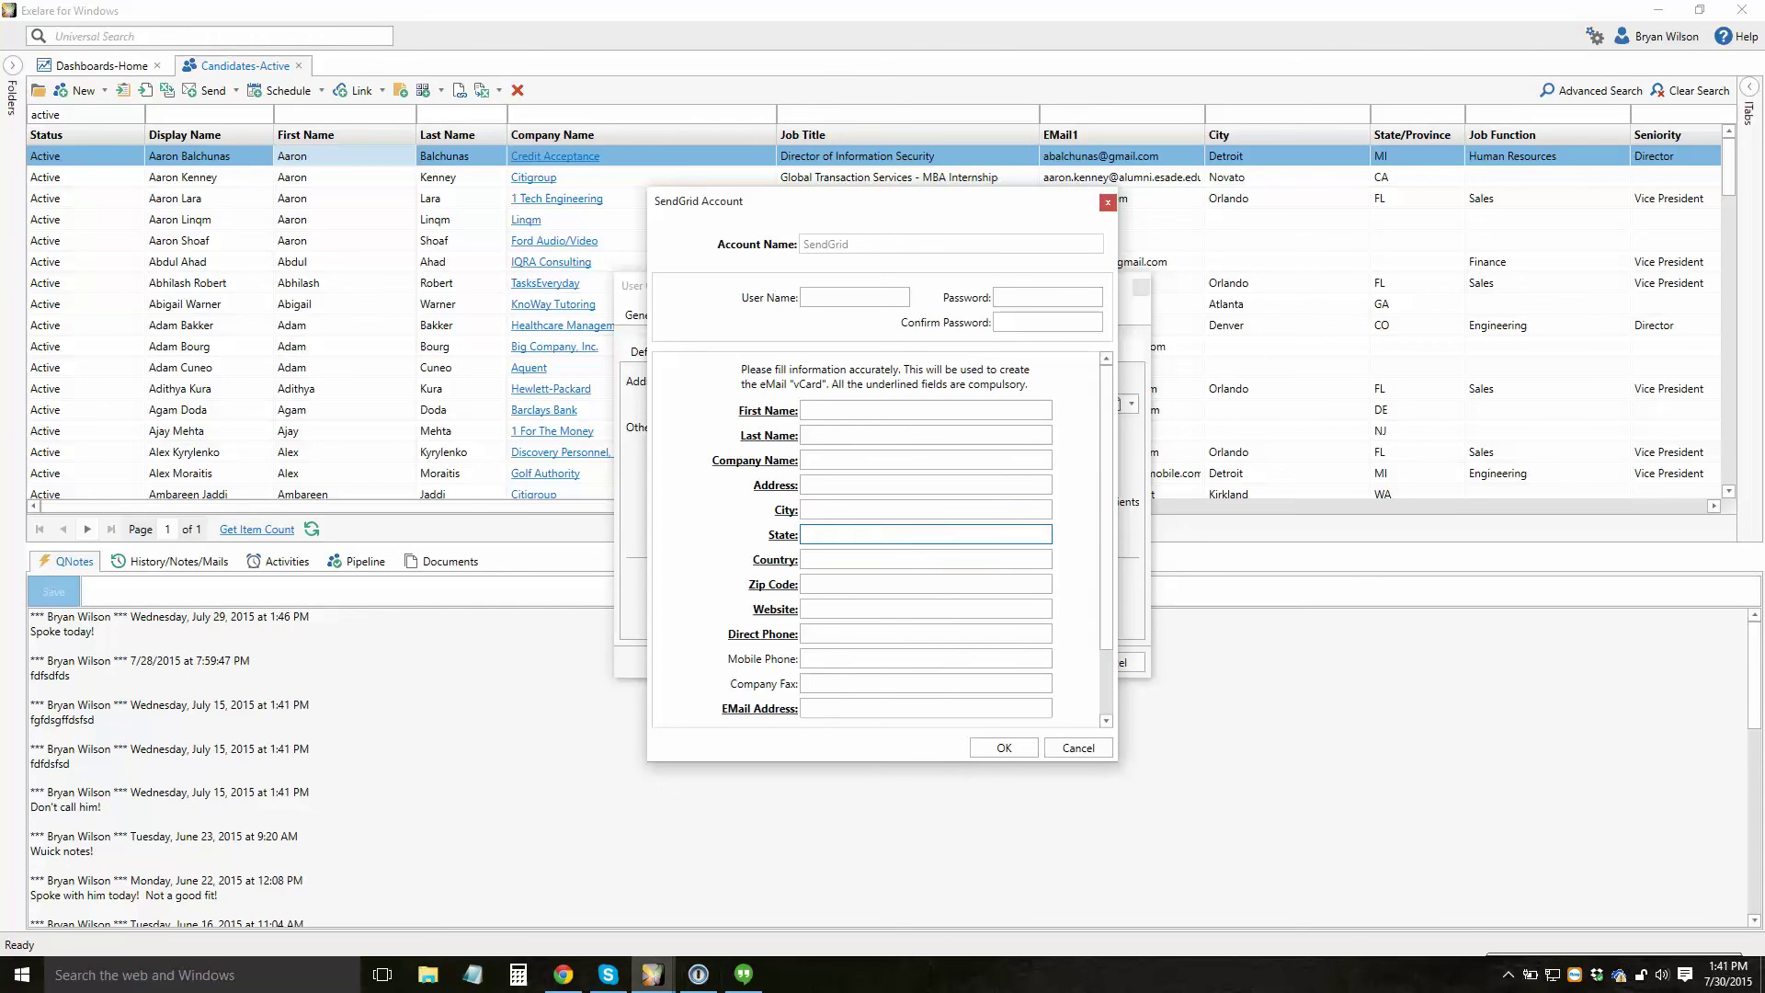
scroll(881, 543, down, 3)
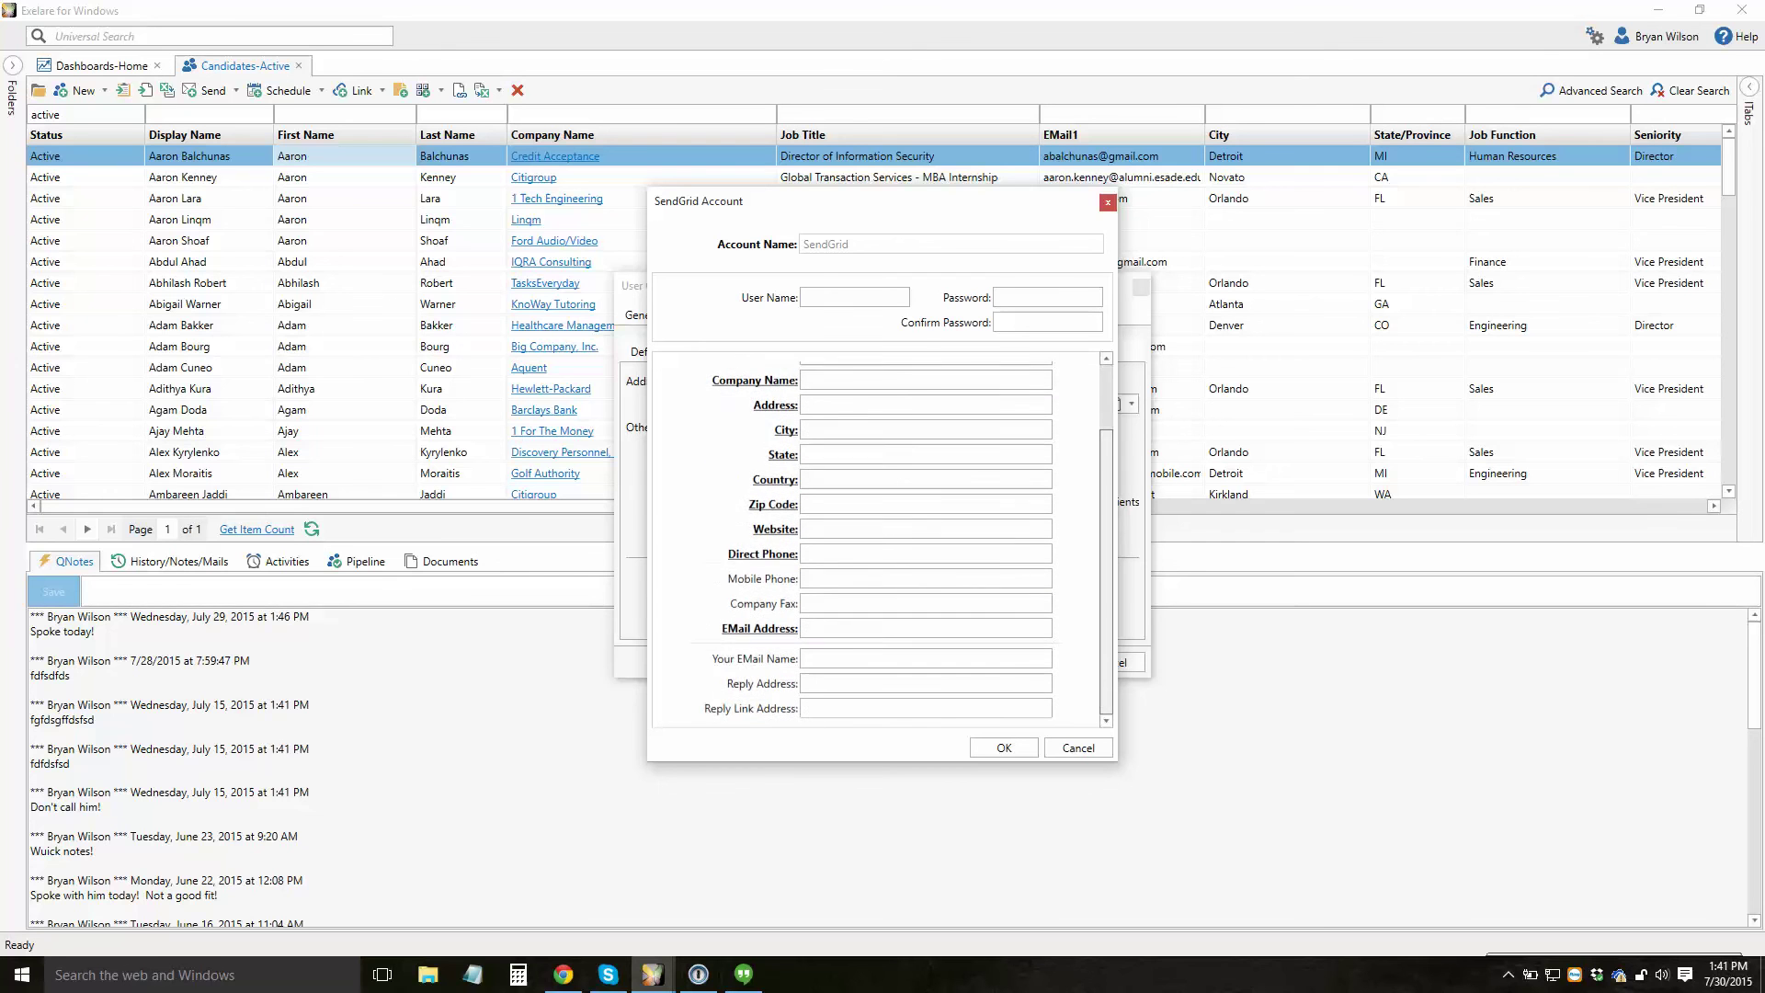
scroll(880, 543, up, 3)
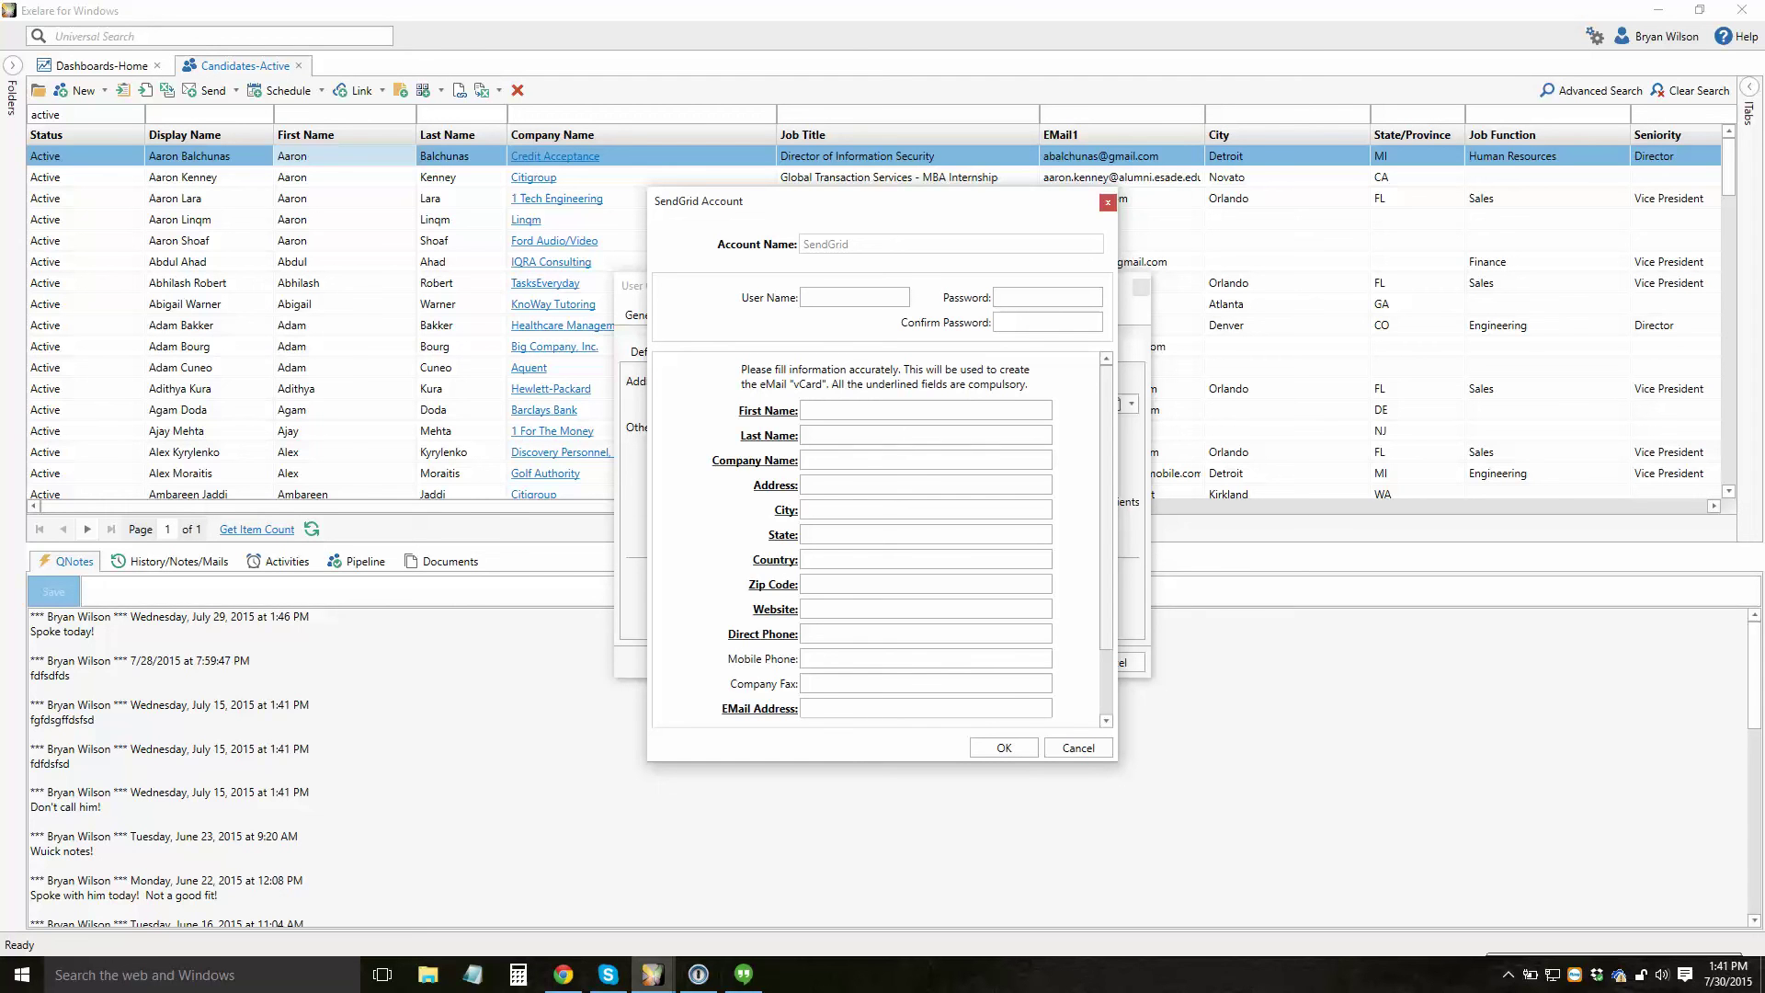
click(1079, 747)
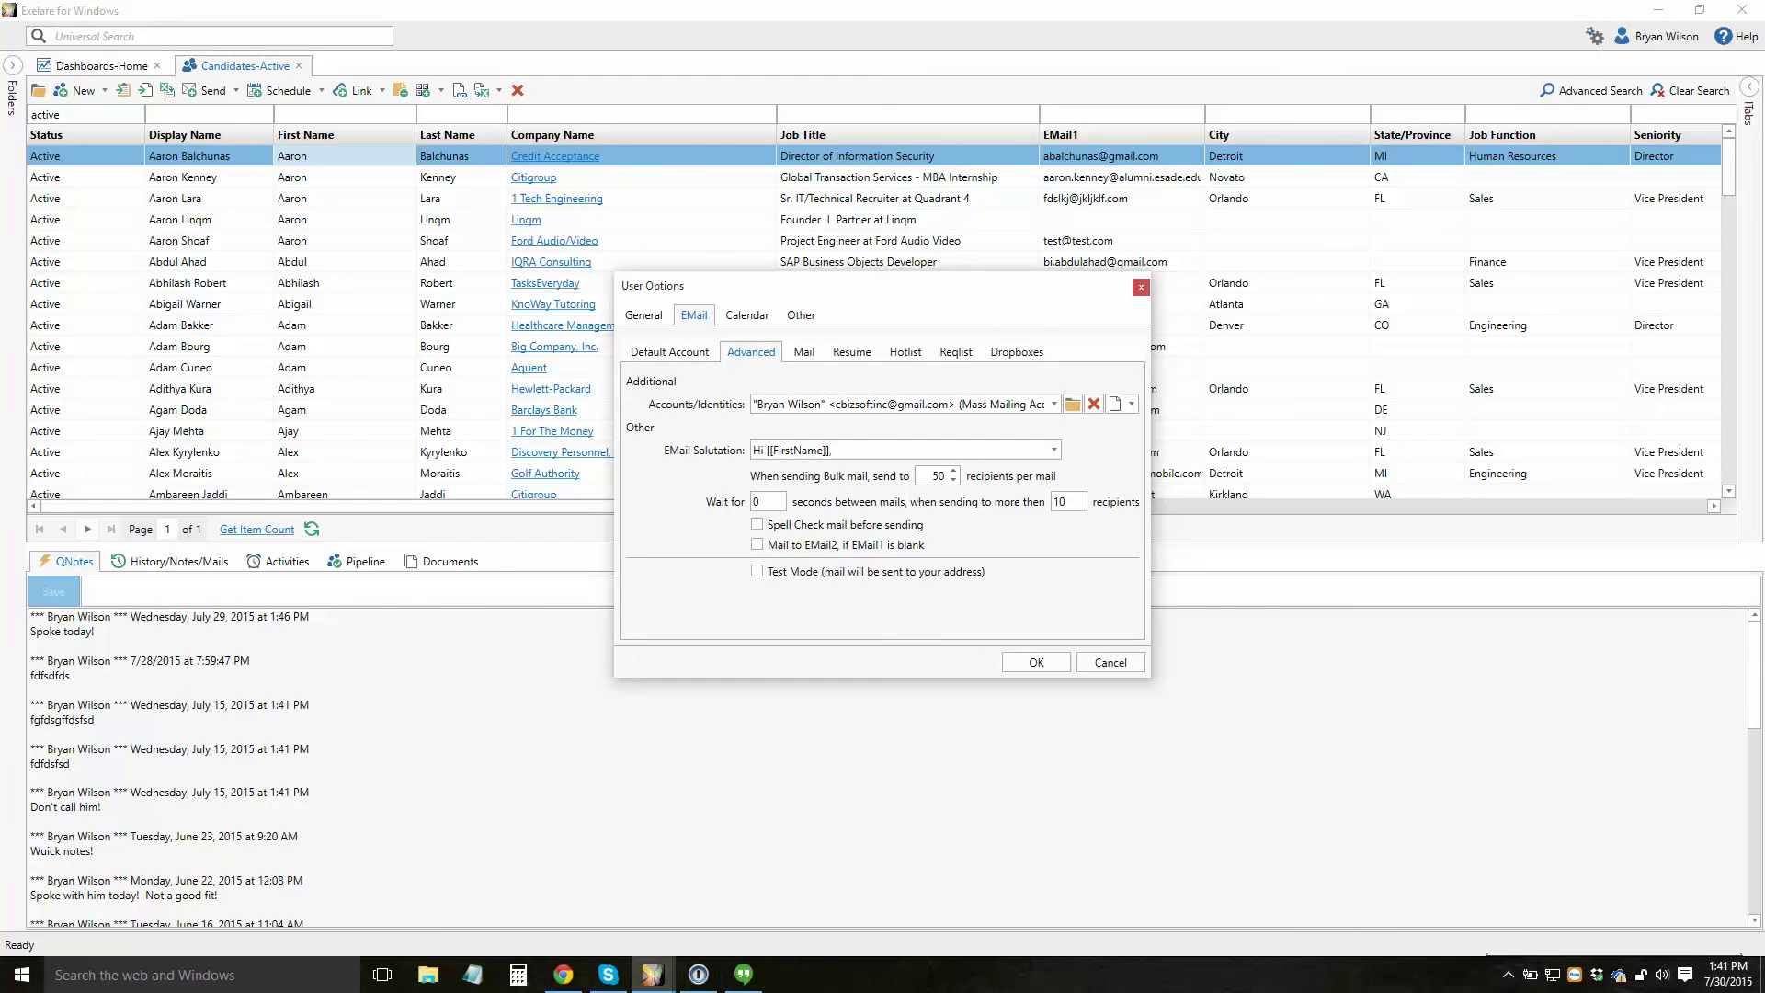
click(1110, 662)
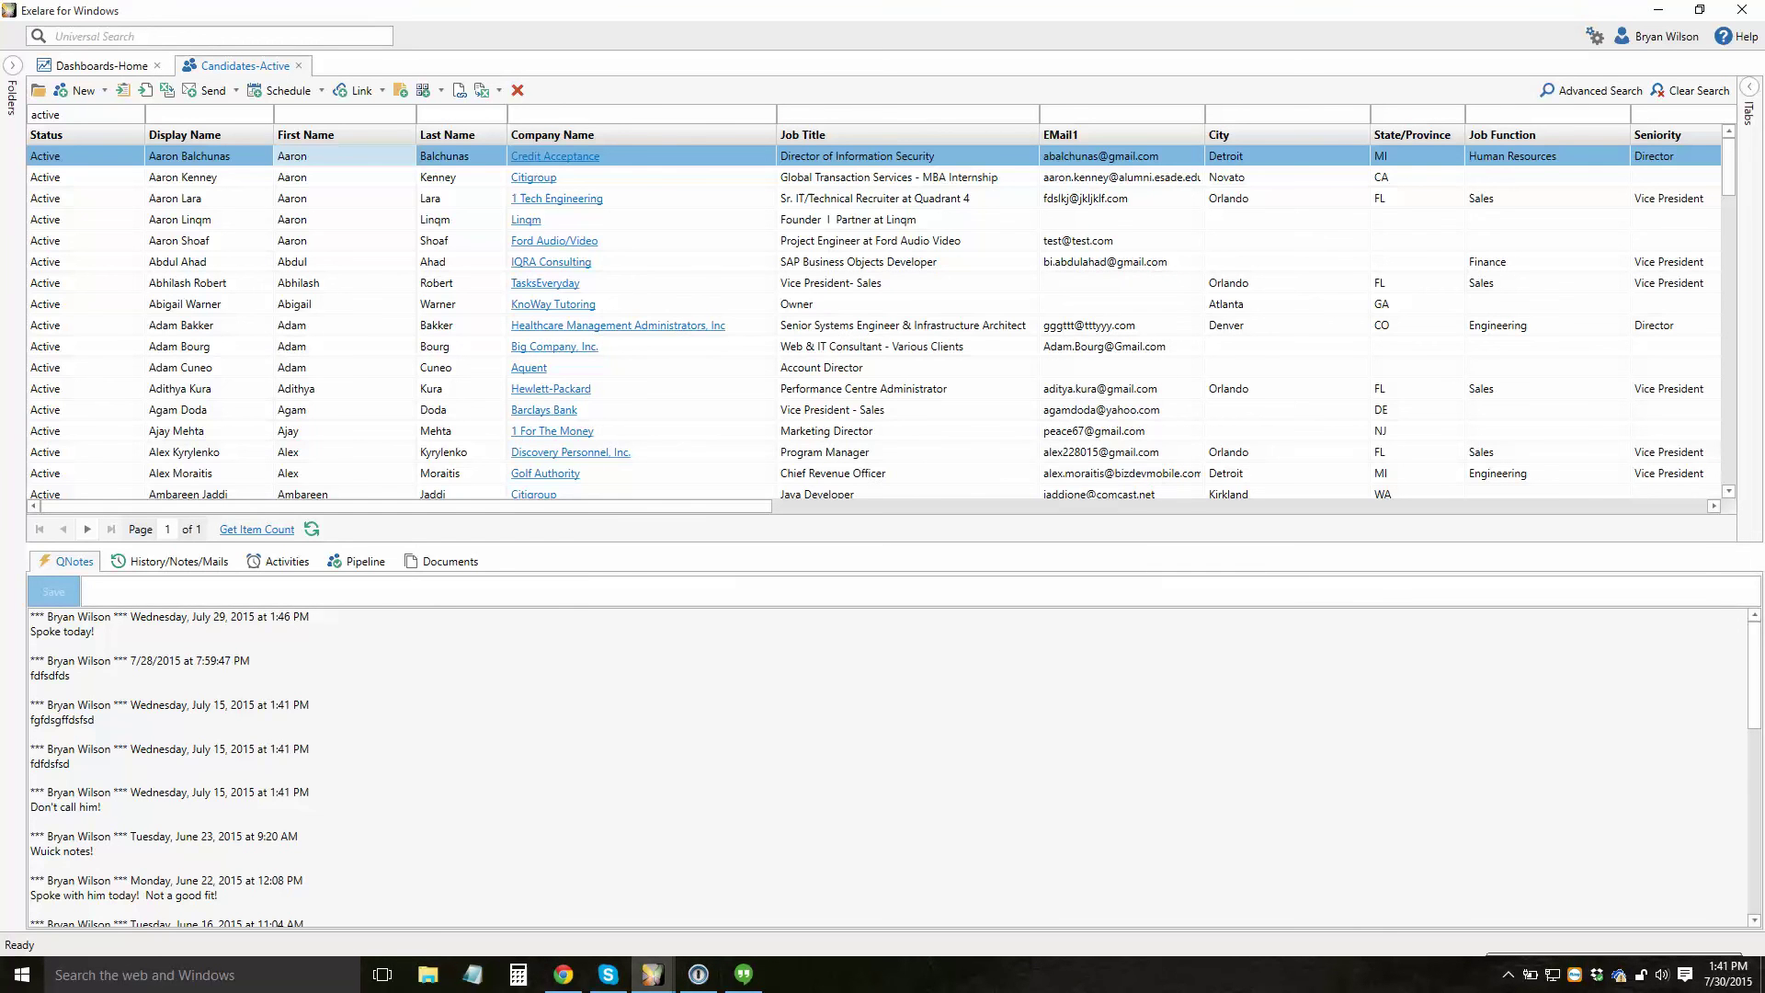
Start a mass merge email to the candidates and set its sending option to Recipients without bulk BCC
click(235, 90)
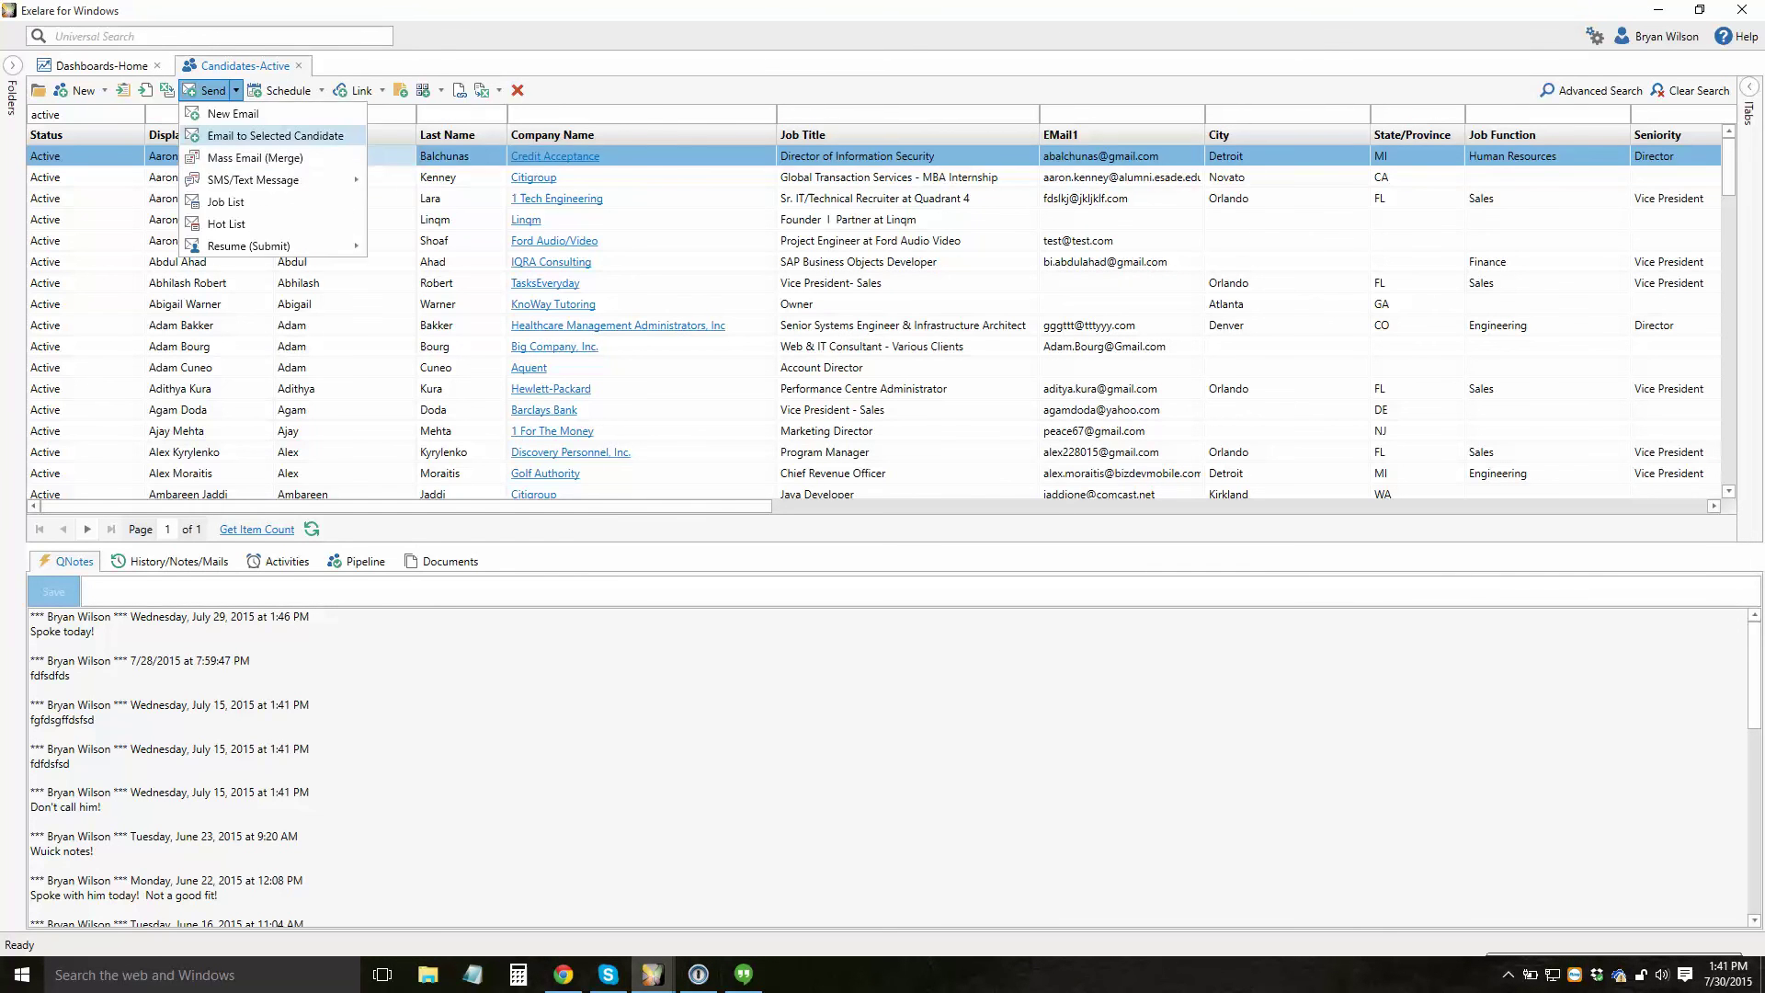
click(248, 157)
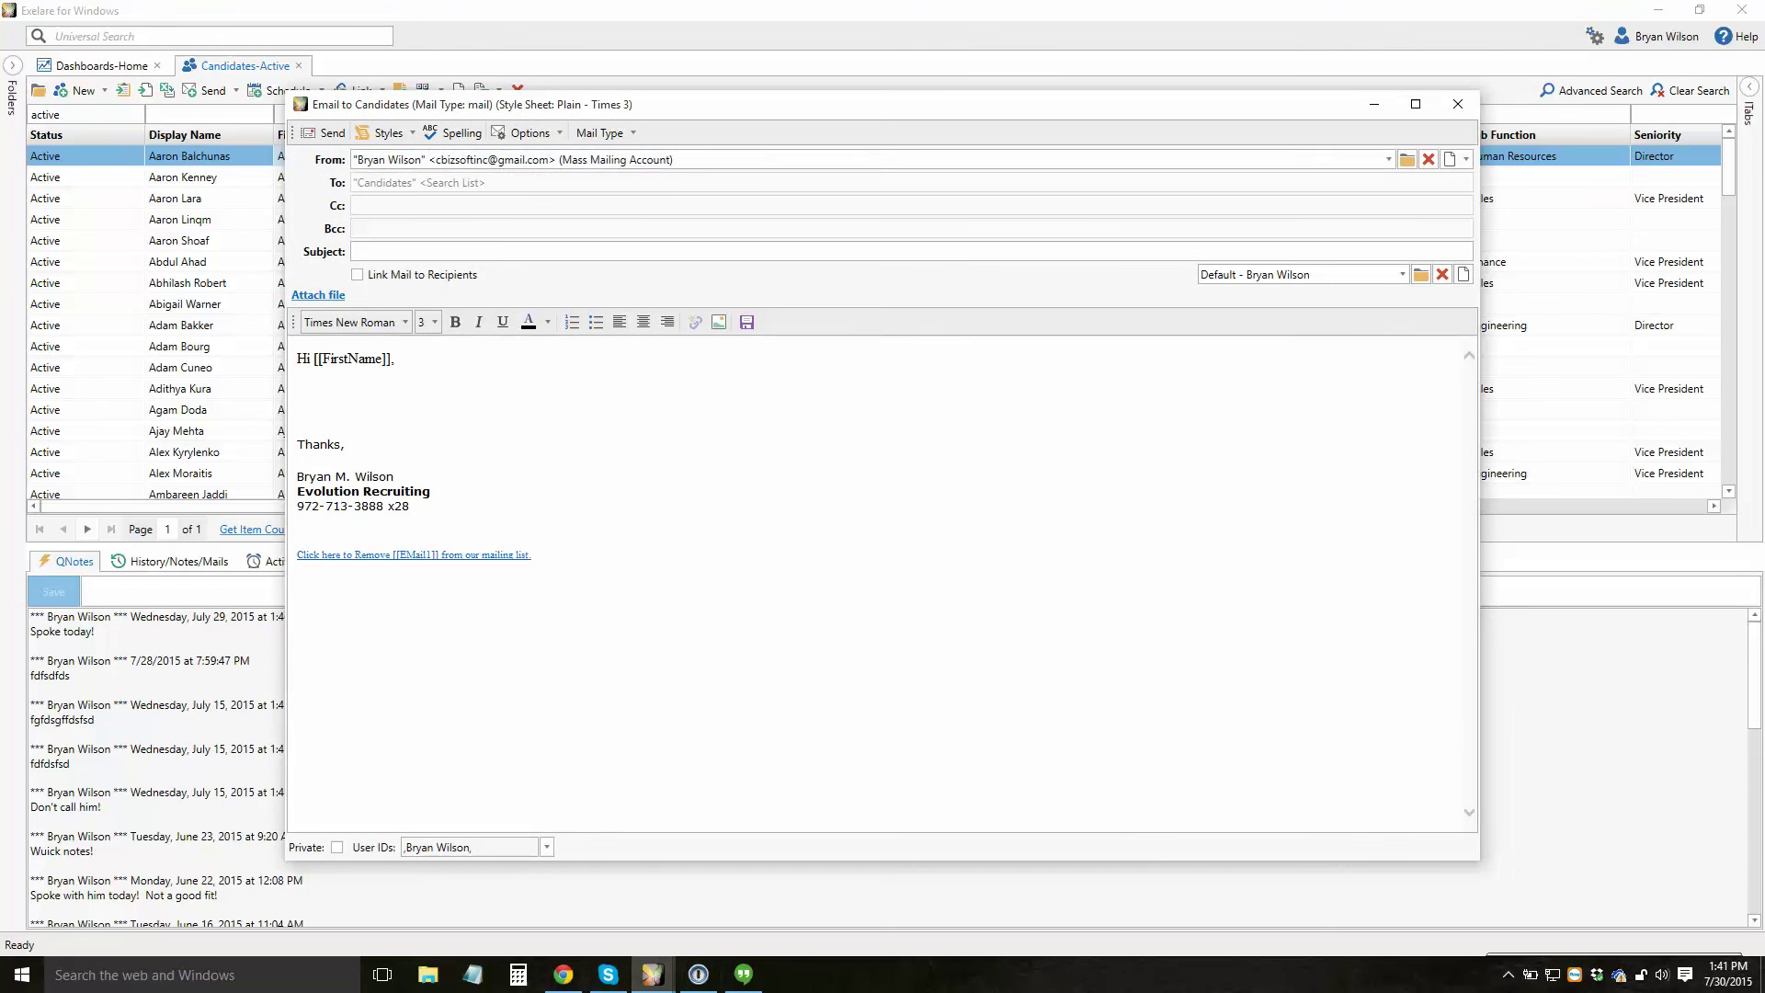
click(528, 133)
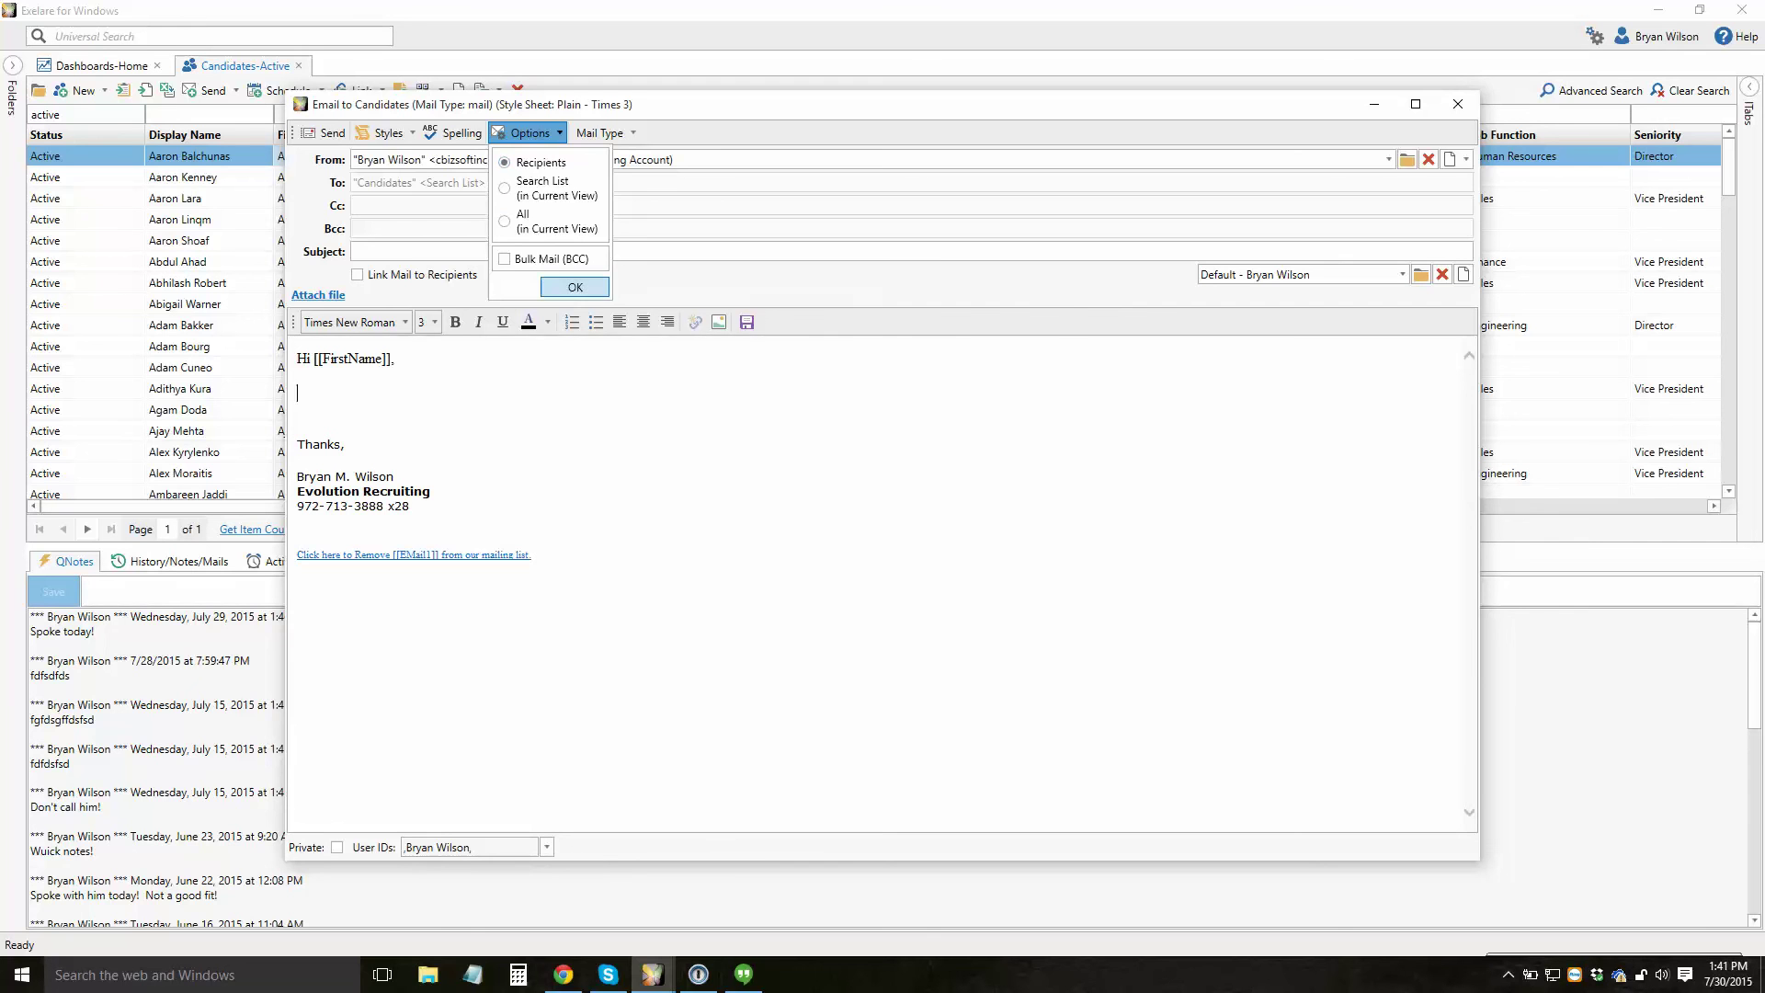
click(575, 287)
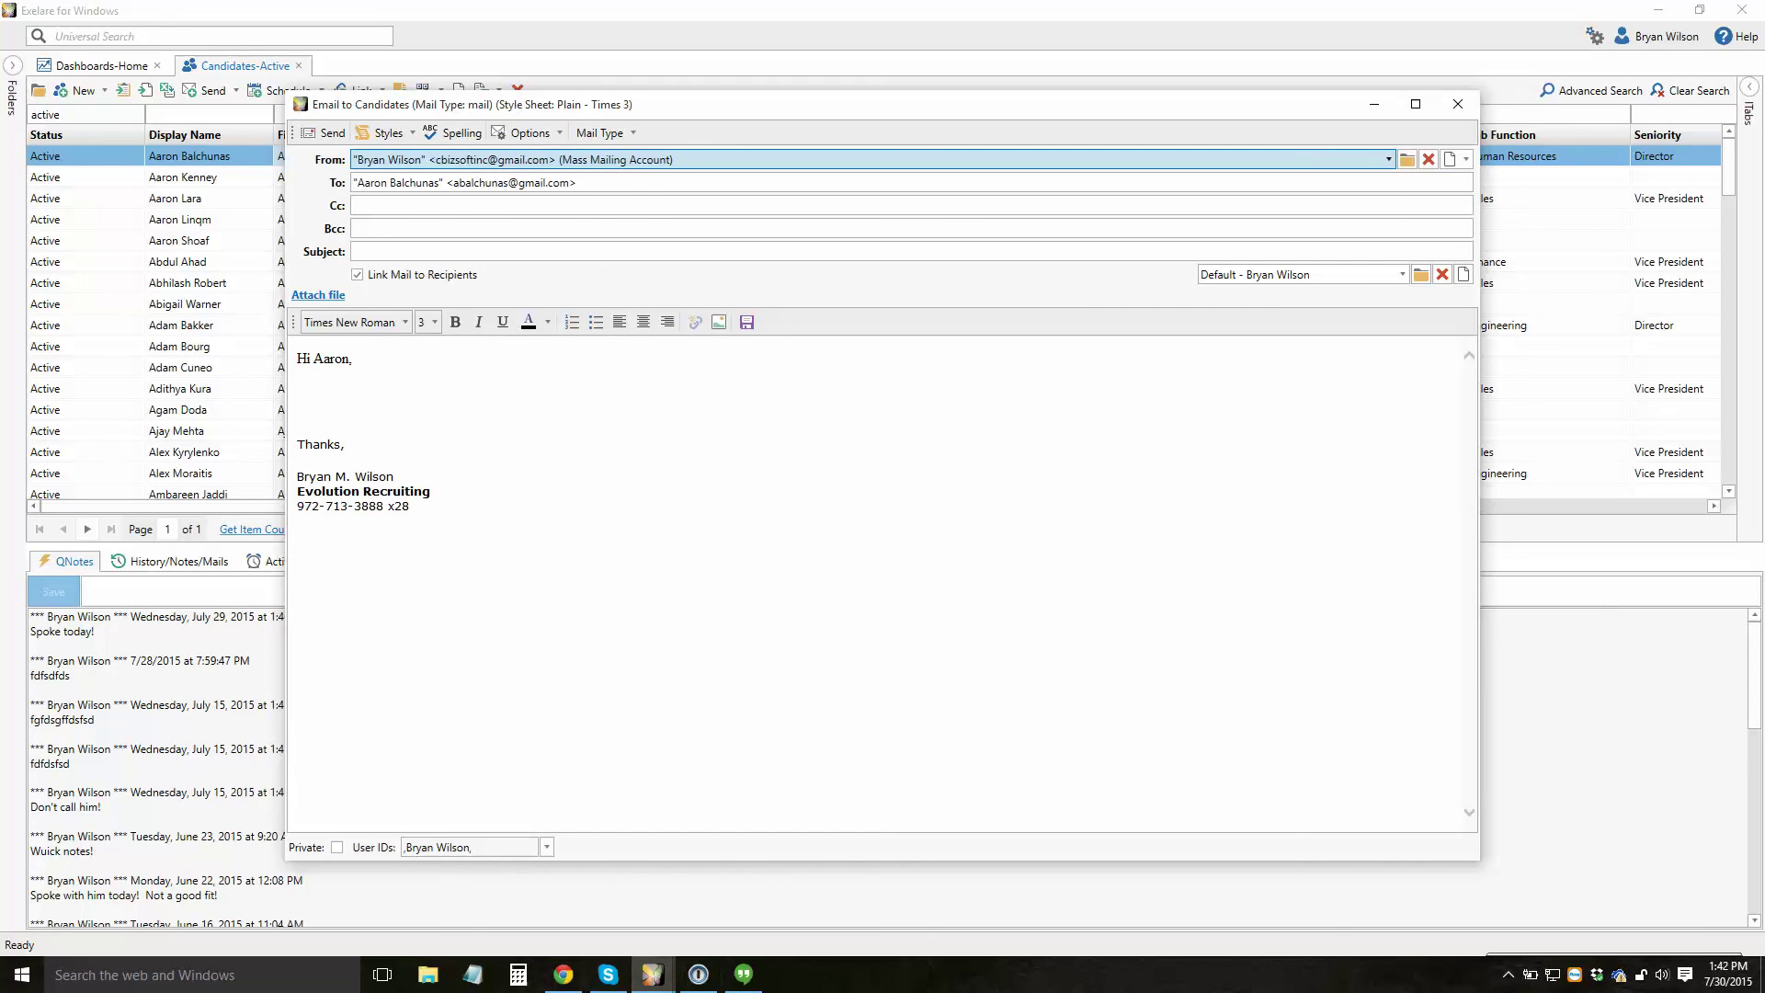
Review the email's available sending accounts, keep the Mass Mailing Account, and place the cursor in the body below the greeting
click(872, 159)
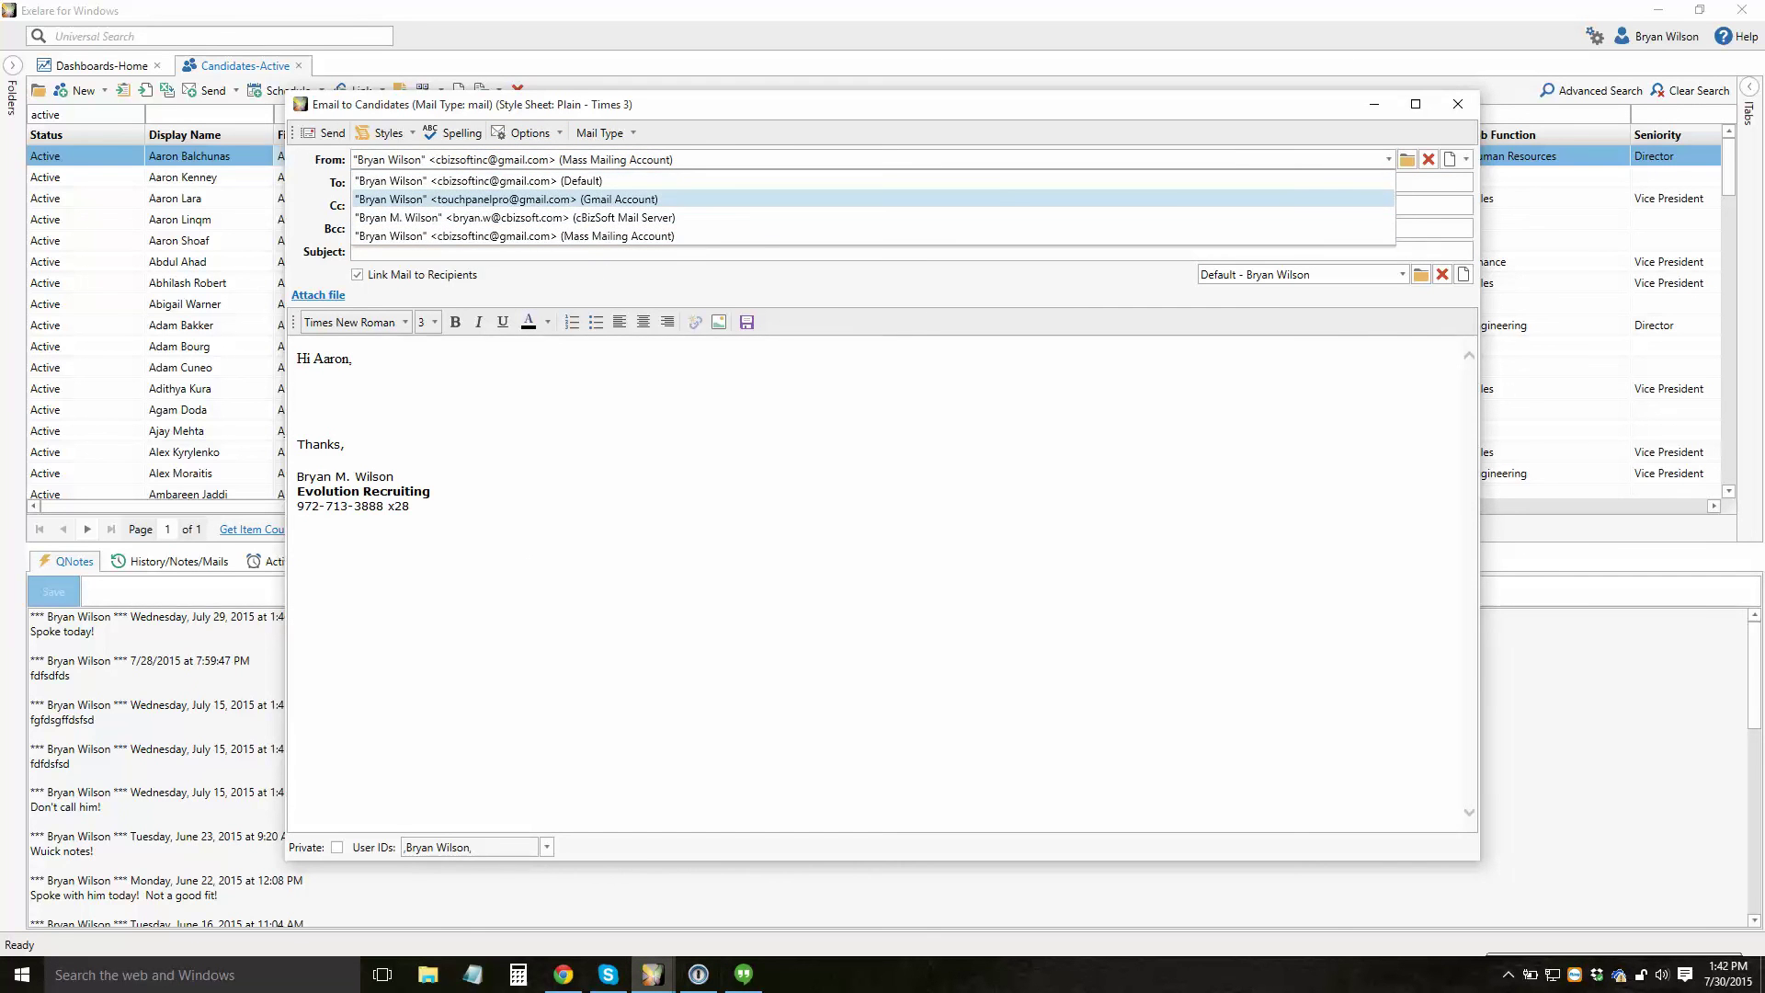
key(Escape)
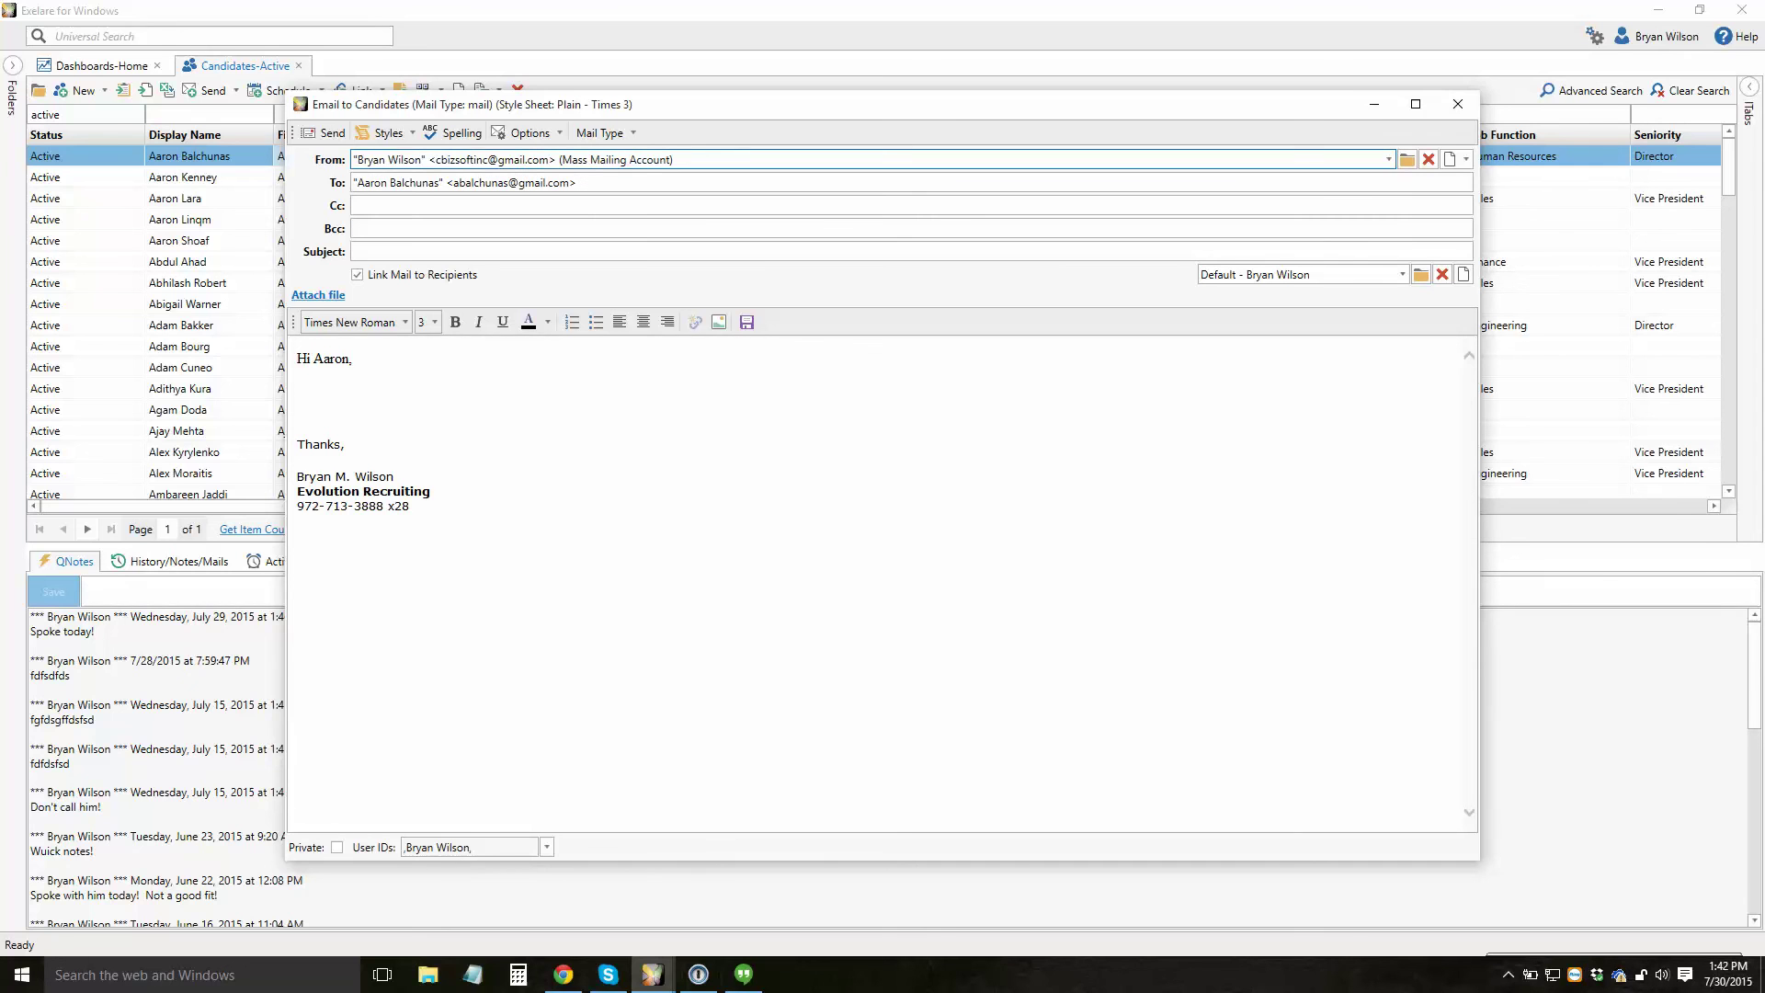
click(297, 392)
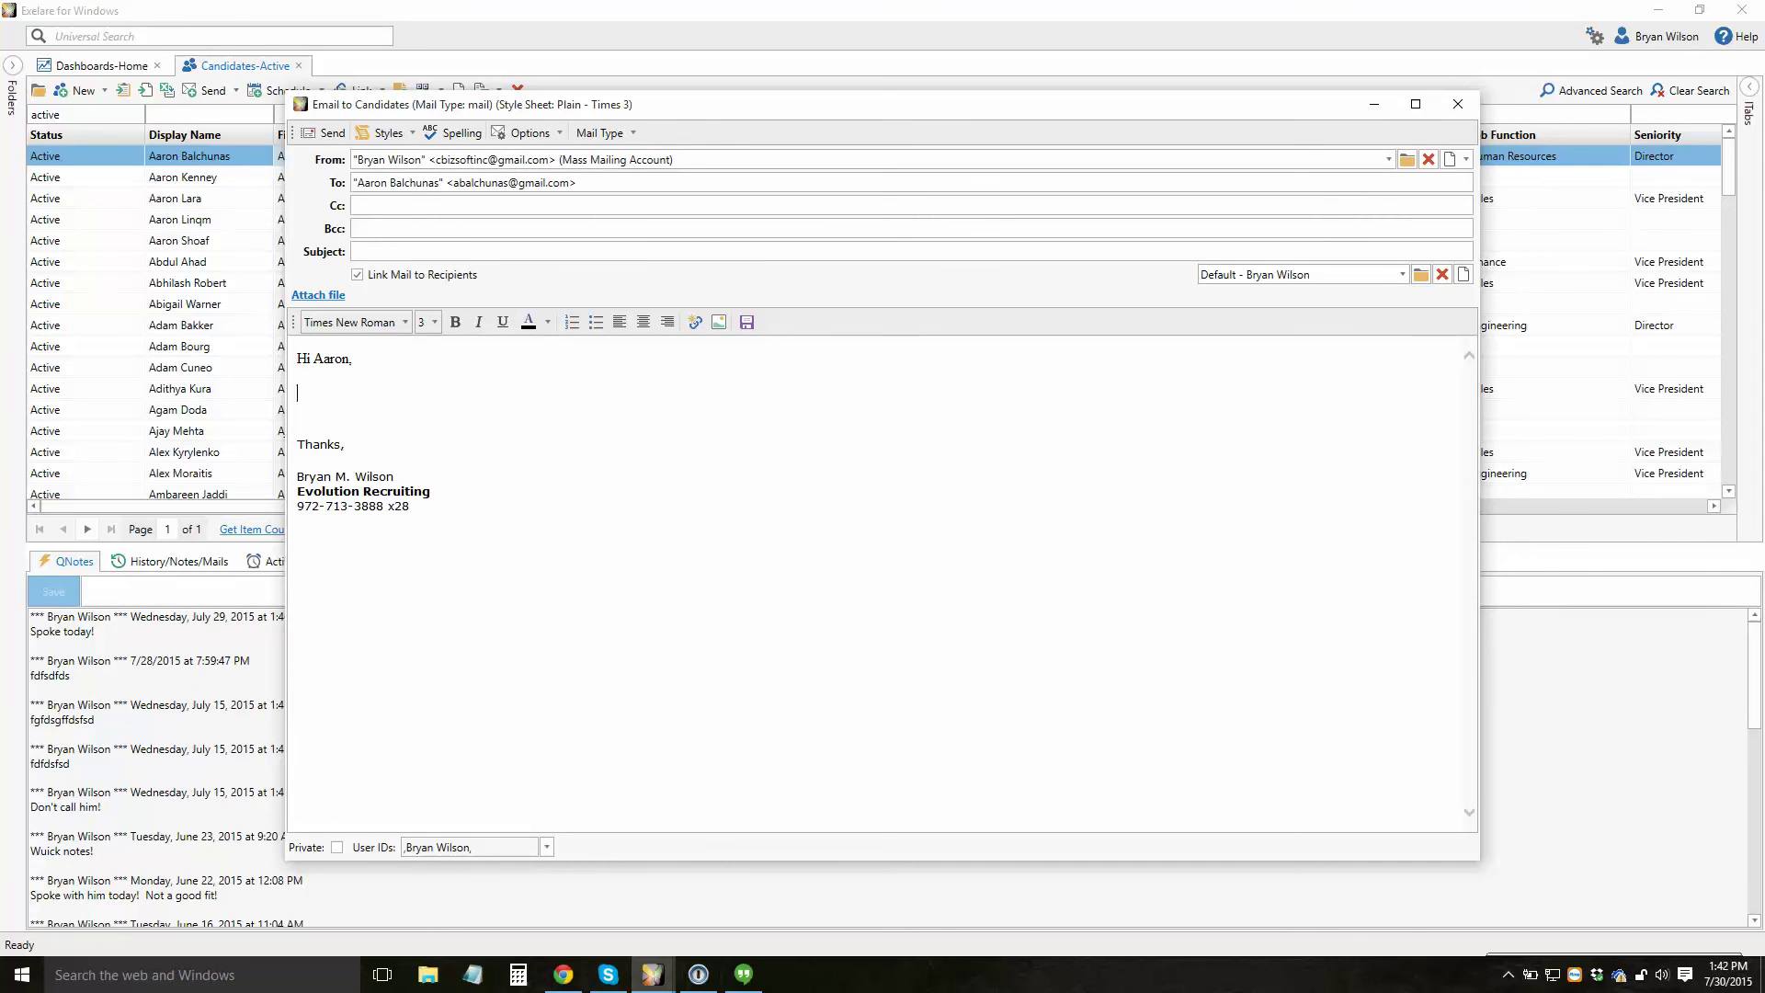